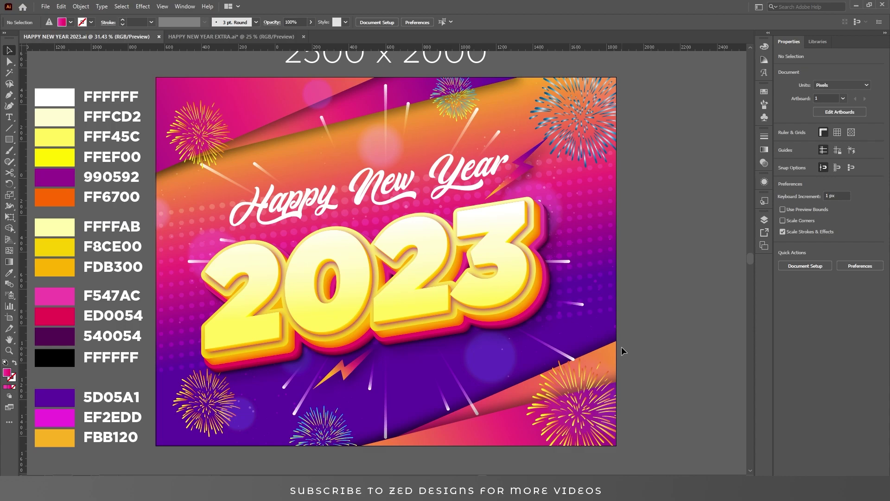
# Select all of the finished Happy New Year 2023 poster artwork and delete it
pyautogui.moveTo(148, 69); pyautogui.dragTo(635, 451)
pyautogui.press('Delete')
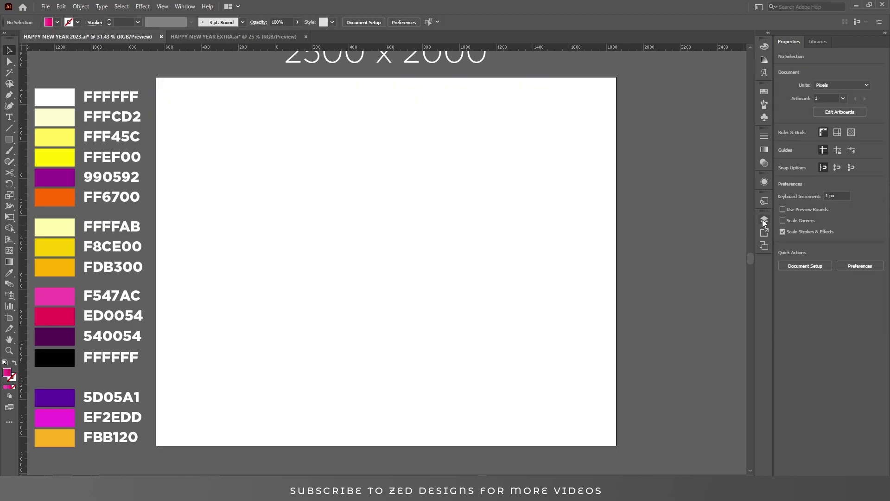
# On the BG layer, create a 2500 x 2000 px rectangle centred on the artboard
pyautogui.click(764, 221)
pyautogui.click(700, 250)
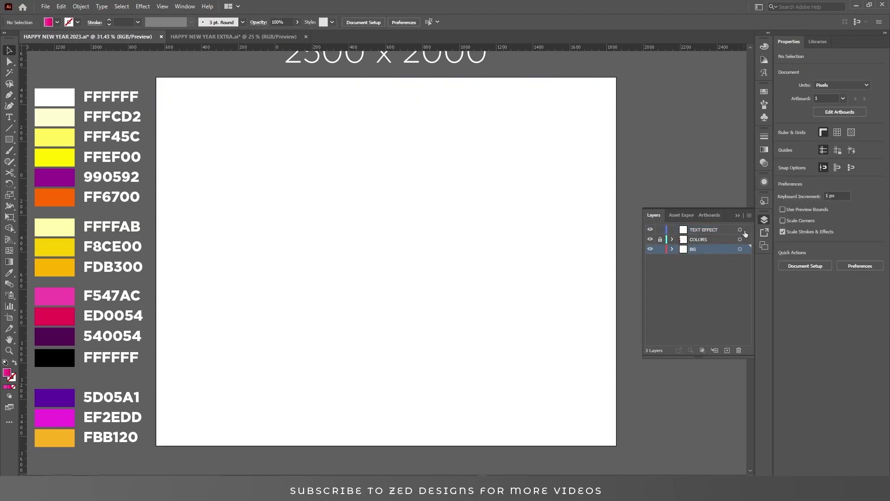
pyautogui.click(741, 215)
pyautogui.click(9, 139)
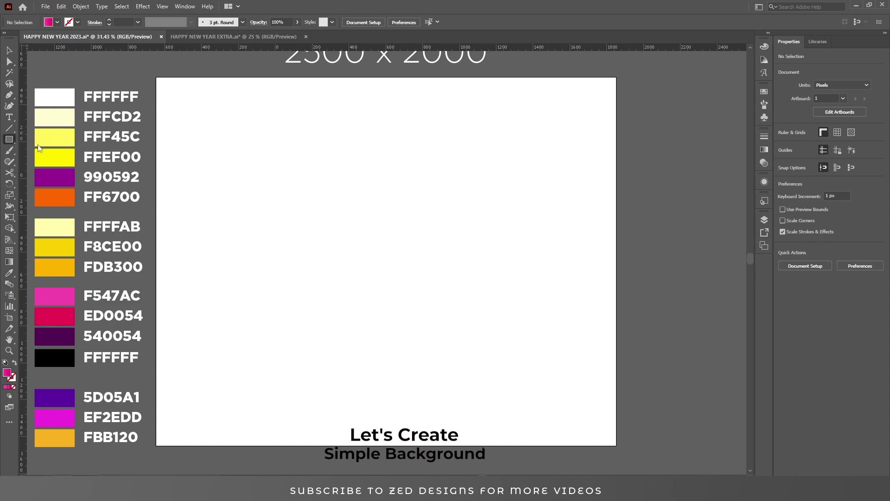
pyautogui.click(292, 197)
pyautogui.write('2500')
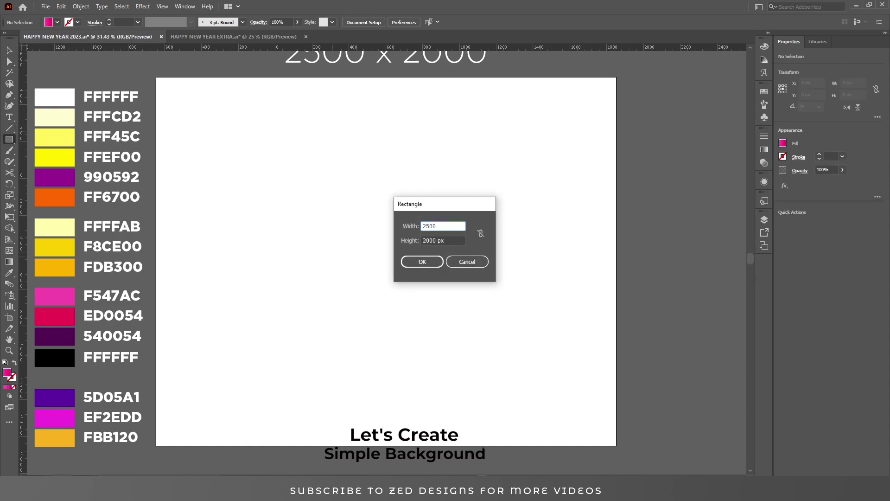
pyautogui.press('Tab')
pyautogui.click(422, 261)
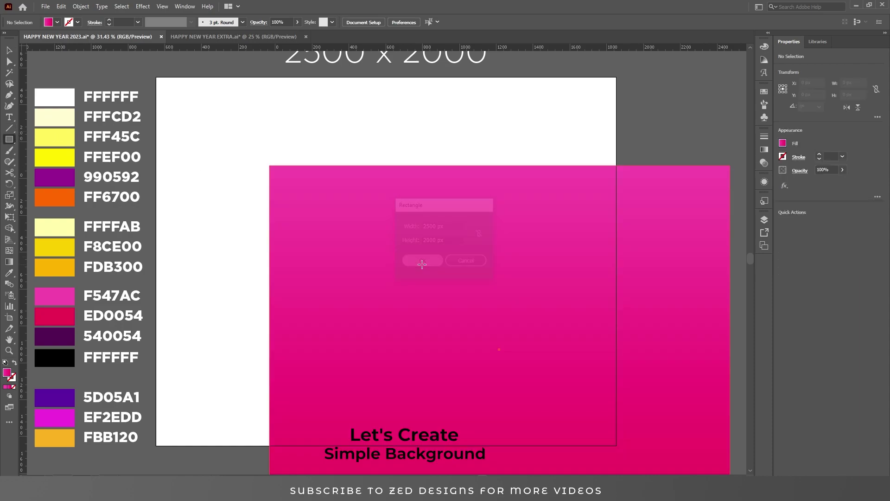
pyautogui.click(508, 22)
pyautogui.click(549, 23)
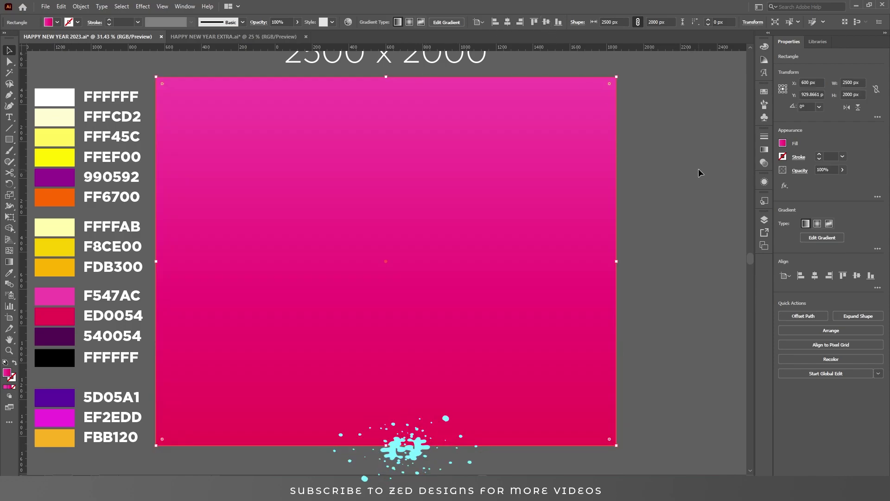
# Fill the rectangle with the White, Black gradient preset and make its end stop purple 5D05A1
pyautogui.click(763, 150)
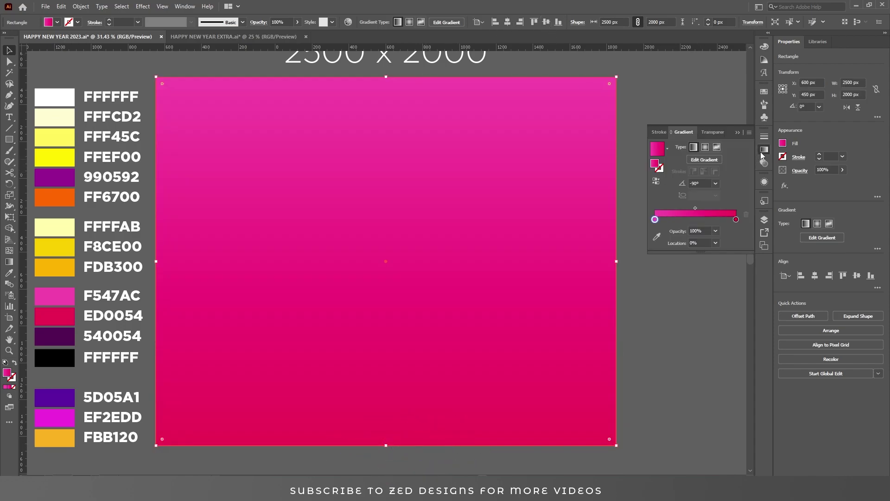
pyautogui.click(668, 148)
pyautogui.scroll(2, 652, 163)
pyautogui.click(652, 163)
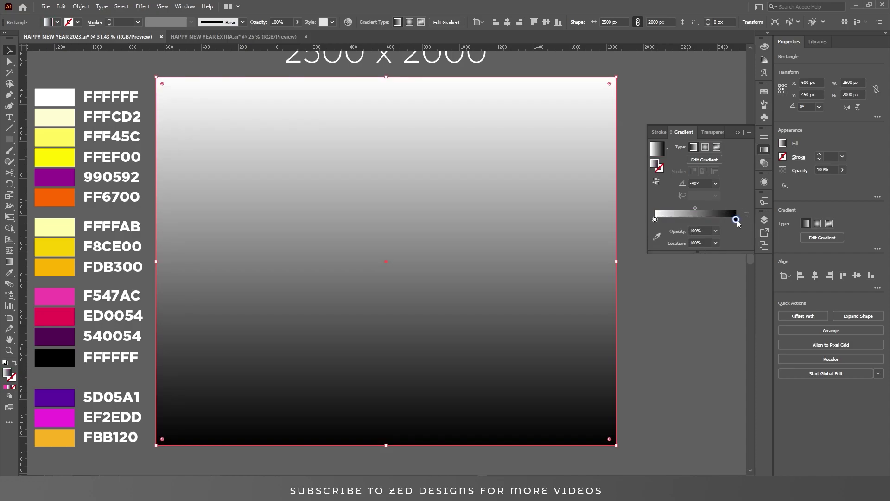
pyautogui.doubleClick(736, 220)
pyautogui.click(719, 299)
pyautogui.write('5D05A')
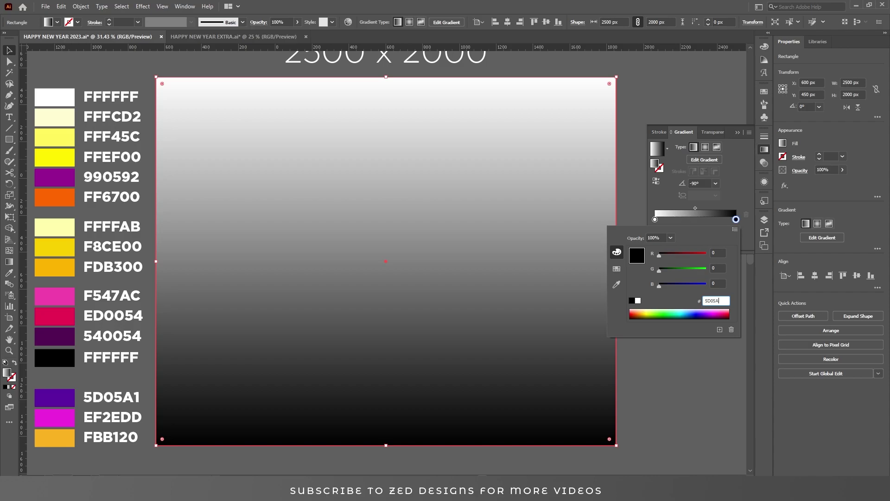
pyautogui.write('1')
pyautogui.press('Return')
# Add a magenta EF2EDD middle stop and change the start stop to orange FBB120
pyautogui.click(695, 220)
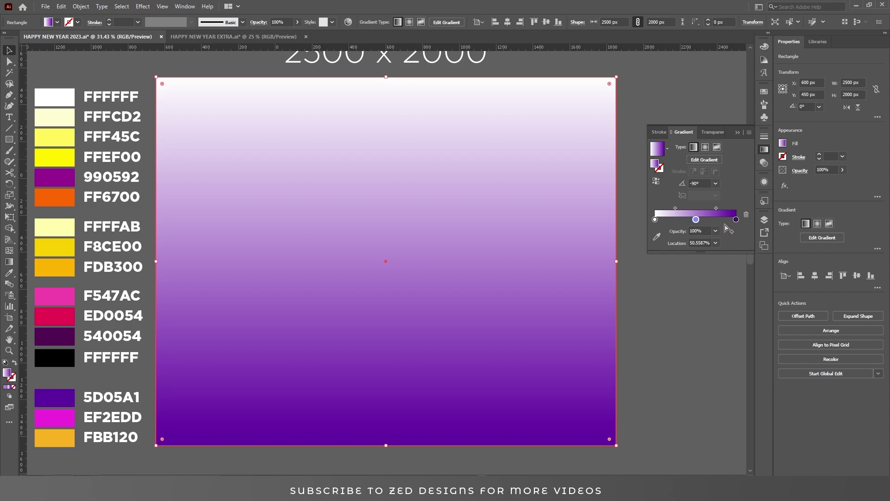
pyautogui.click(700, 243)
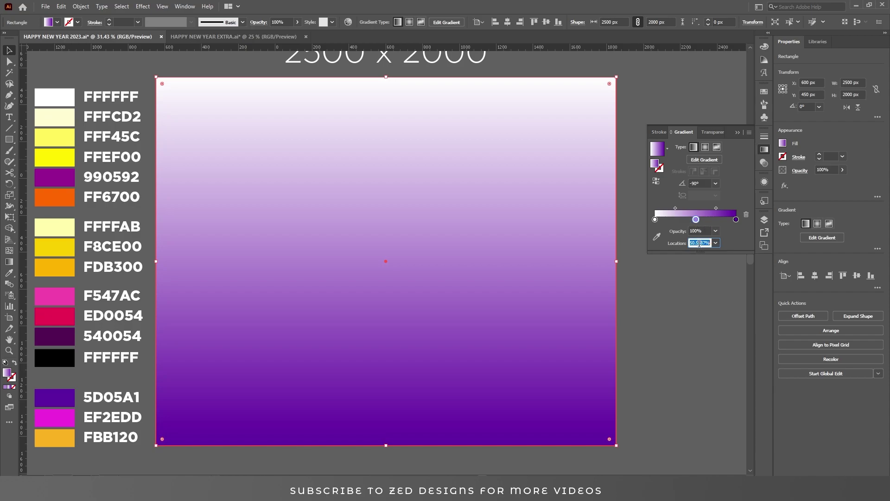
pyautogui.doubleClick(695, 219)
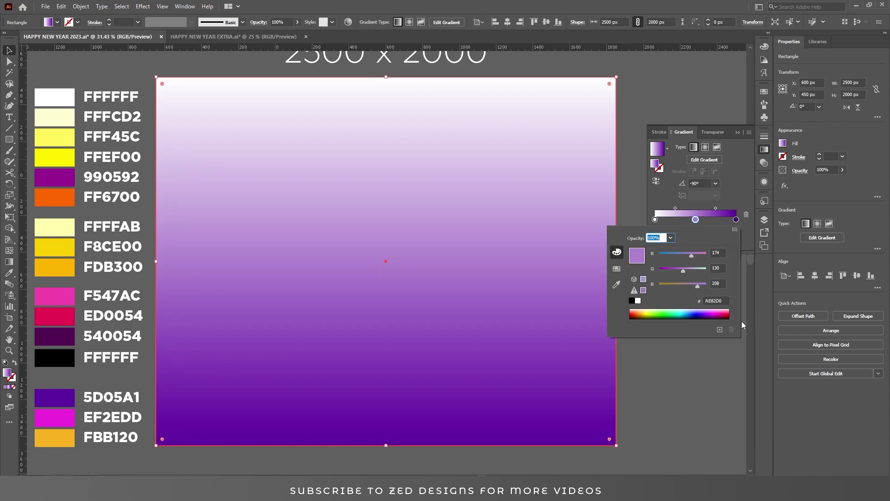
pyautogui.click(718, 301)
pyautogui.write('EF')
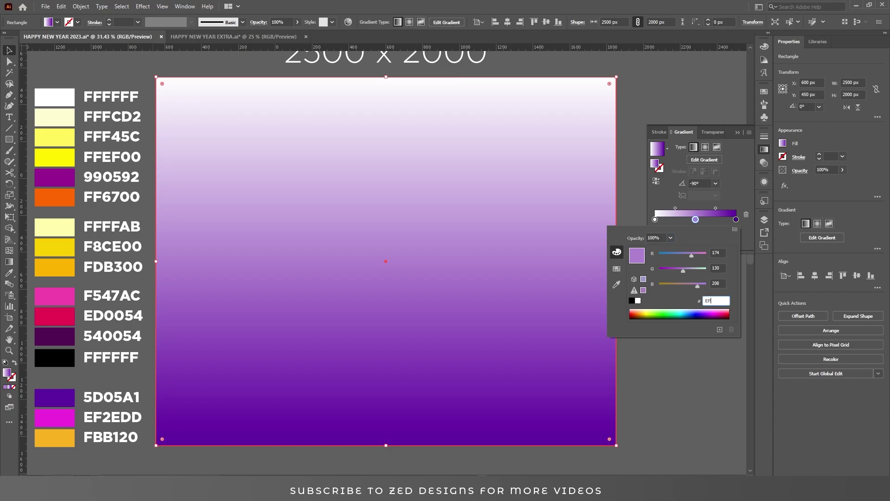
pyautogui.write('2EDD')
pyautogui.press('Return')
pyautogui.click(655, 220)
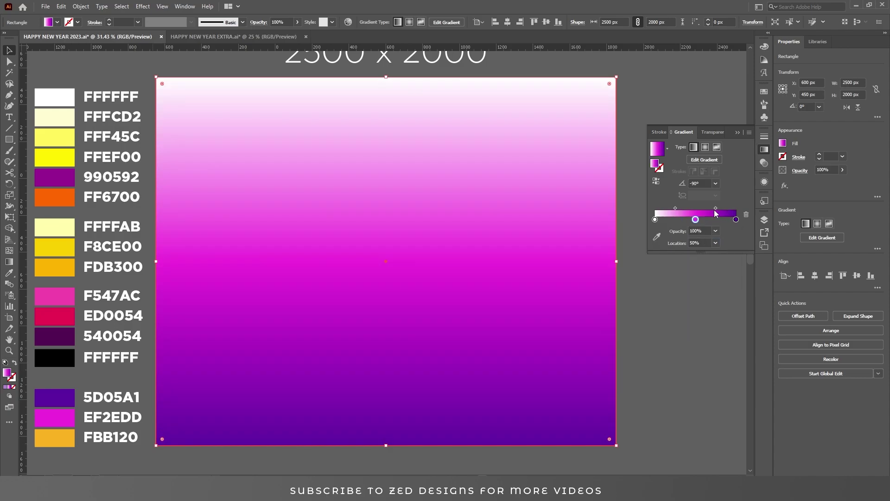
pyautogui.click(717, 301)
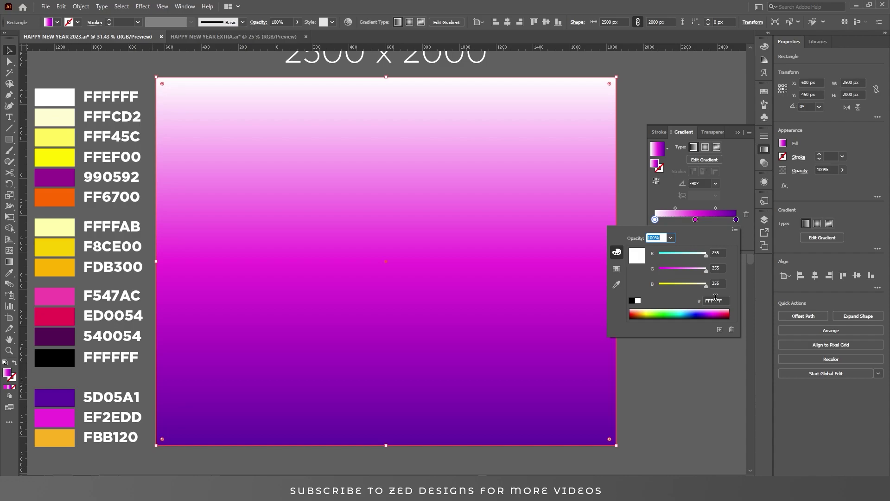
pyautogui.write('FBB120')
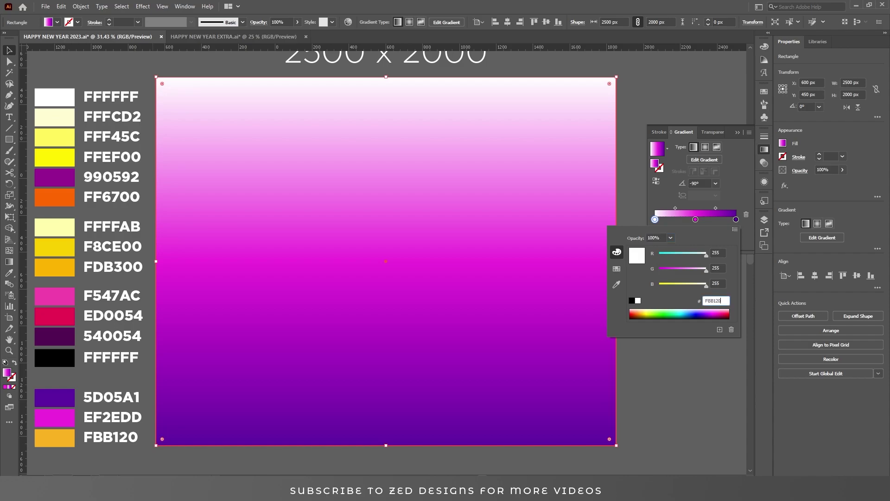
pyautogui.press('Return')
pyautogui.click(735, 167)
# Run the gradient diagonally, orange top-left to purple bottom-right, with the magenta stop at about 59%
pyautogui.press('g')
pyautogui.moveTo(577, 417)
pyautogui.mouseDown()
pyautogui.moveTo(207, 132)
pyautogui.moveTo(178, 99)
pyautogui.moveTo(582, 395)
pyautogui.moveTo(572, 421)
pyautogui.moveTo(445, 391)
pyautogui.moveTo(459, 409)
pyautogui.moveTo(419, 423)
pyautogui.moveTo(444, 424)
pyautogui.mouseUp()
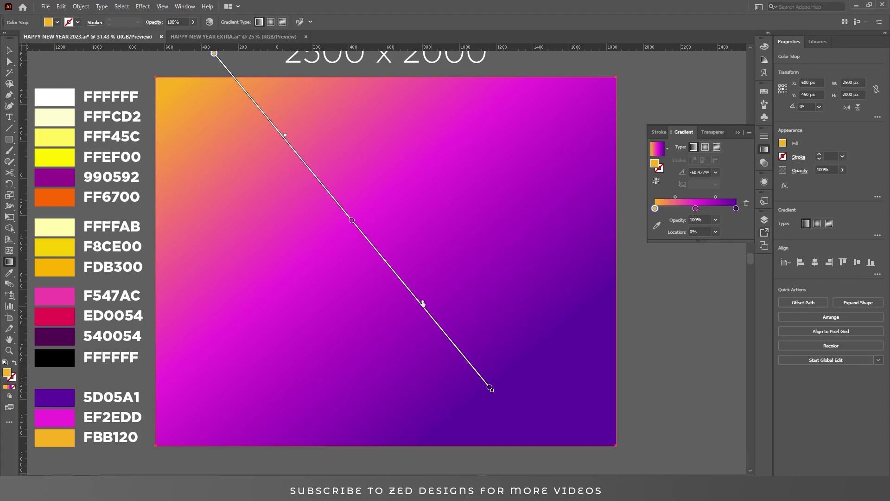
pyautogui.moveTo(352, 219); pyautogui.dragTo(378, 249)
pyautogui.moveTo(298, 151); pyautogui.dragTo(318, 176)
pyautogui.press('v')
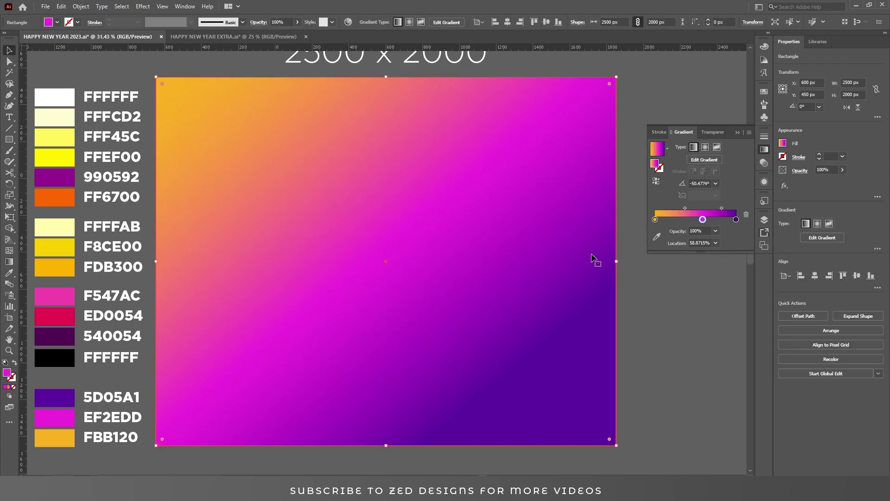
# Lock the BG layer and make TEXT EFFECT the active layer
pyautogui.click(764, 219)
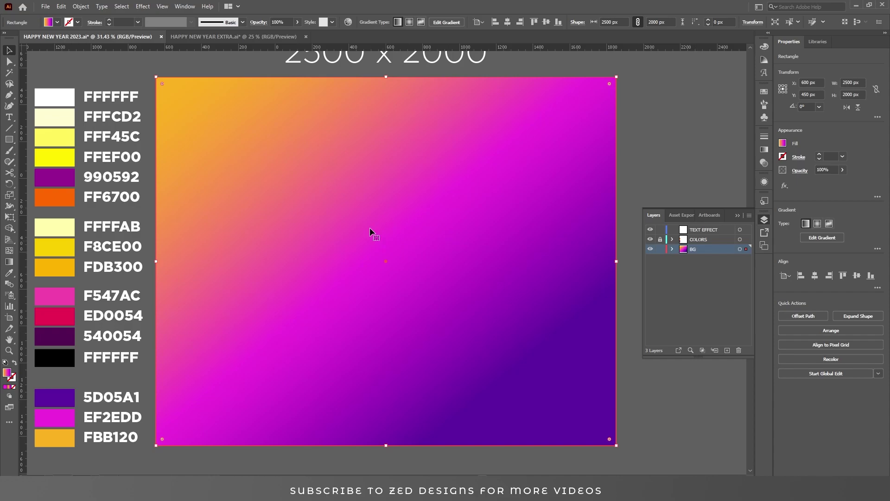
pyautogui.click(661, 249)
pyautogui.click(698, 230)
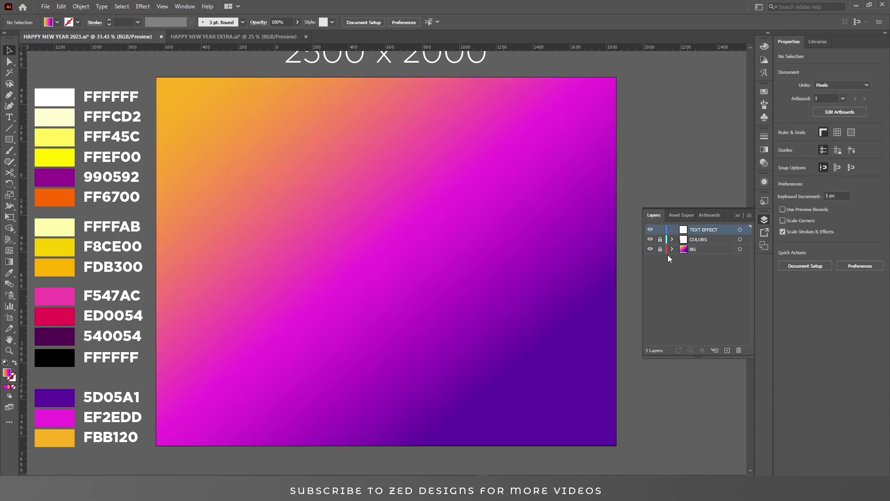
# Type the number 2023 and set its font to Gotham Ultra
pyautogui.press('t')
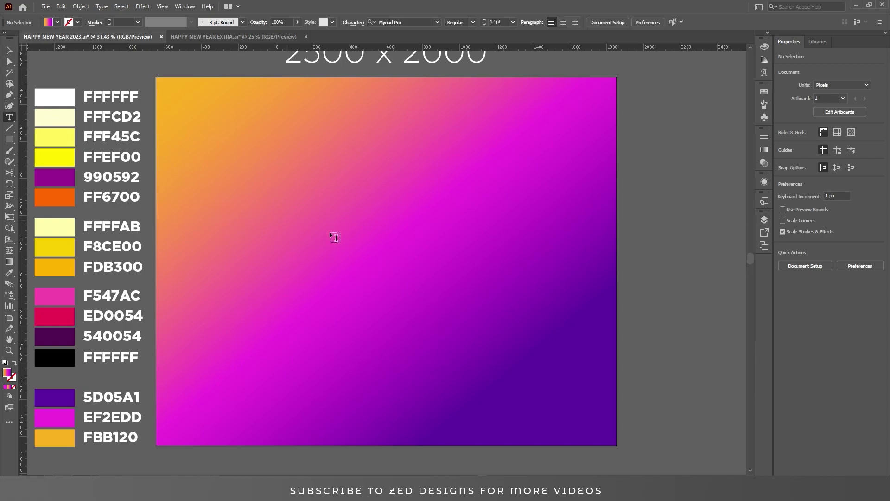
pyautogui.click(331, 241)
pyautogui.write('2023')
pyautogui.press('Escape')
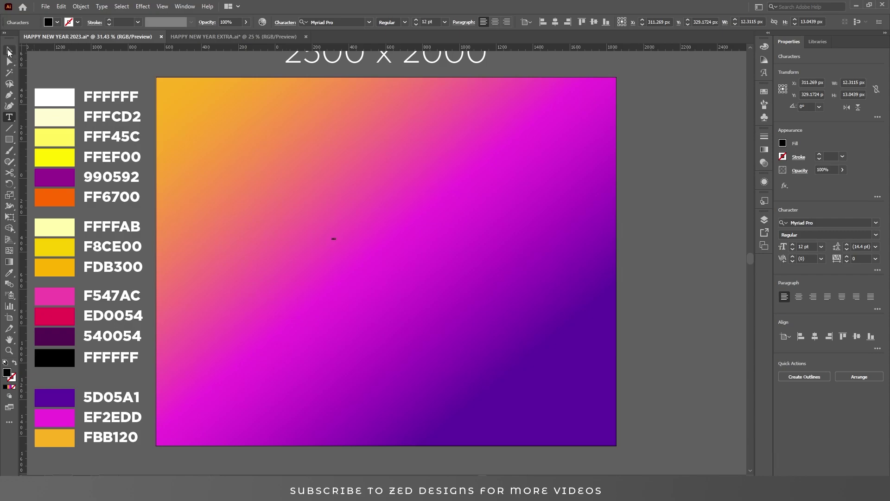
pyautogui.moveTo(340, 235); pyautogui.dragTo(400, 203)
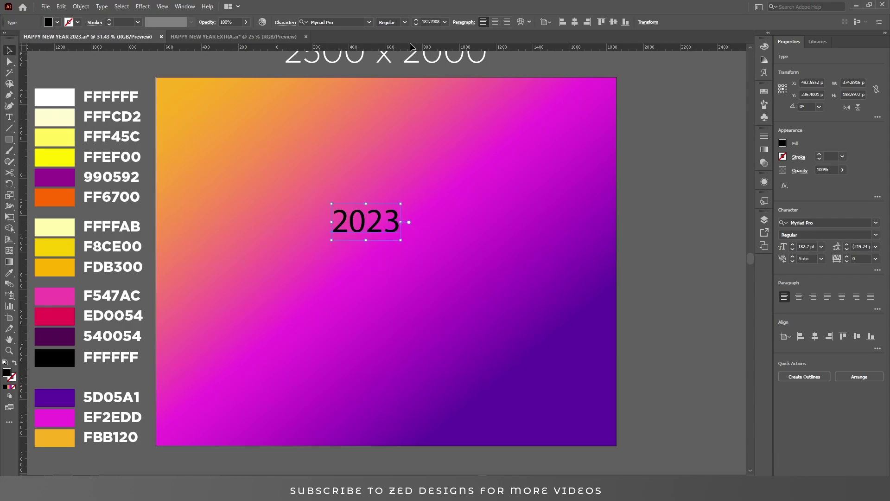
pyautogui.click(347, 21)
pyautogui.write('GO')
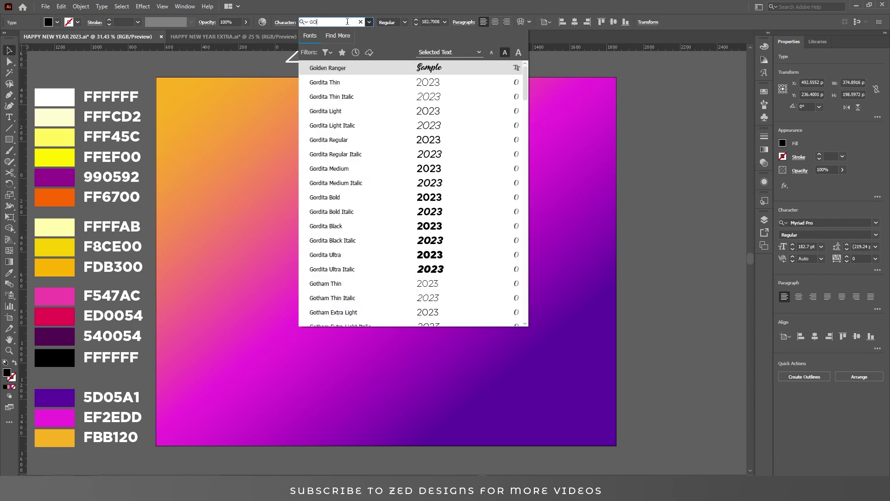
pyautogui.write('THA')
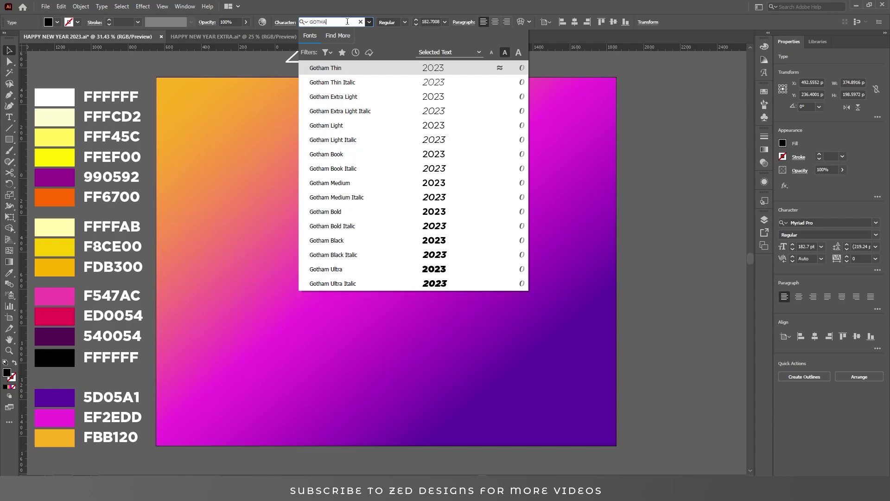
pyautogui.click(403, 268)
# Set 2023 to 750 pt and centre it horizontally and vertically on the artboard
pyautogui.moveTo(420, 247); pyautogui.dragTo(518, 288)
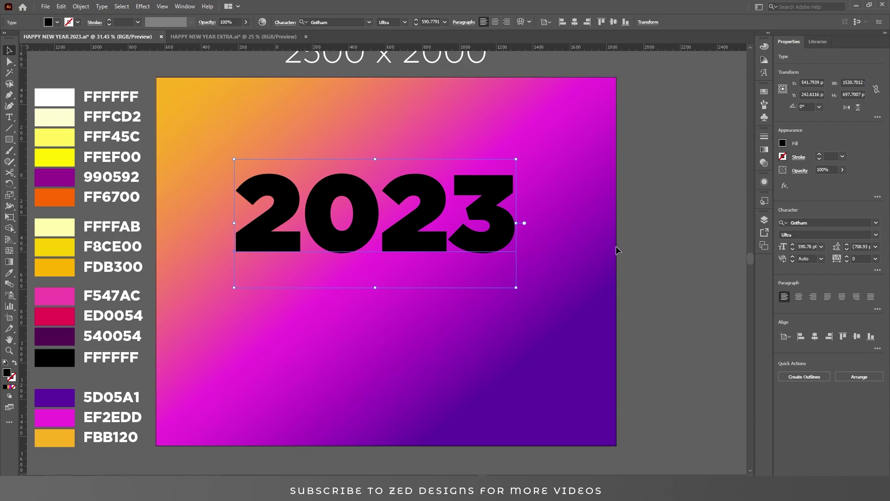
pyautogui.click(574, 22)
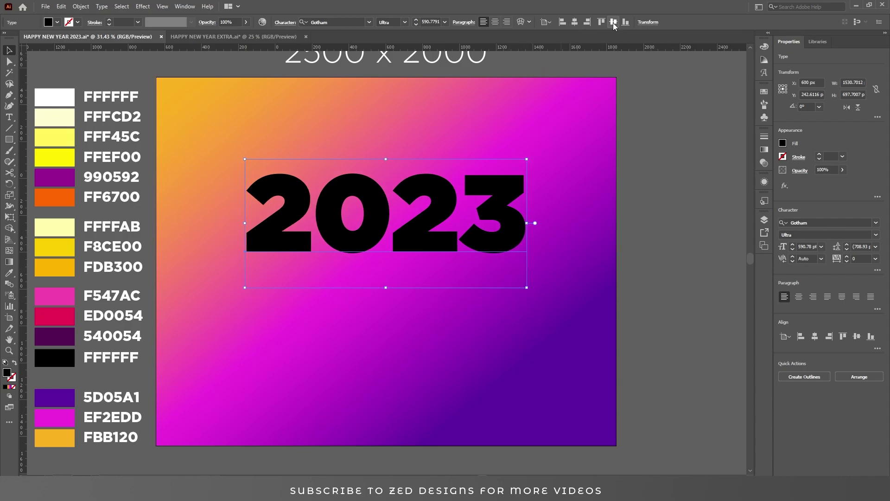
pyautogui.click(614, 21)
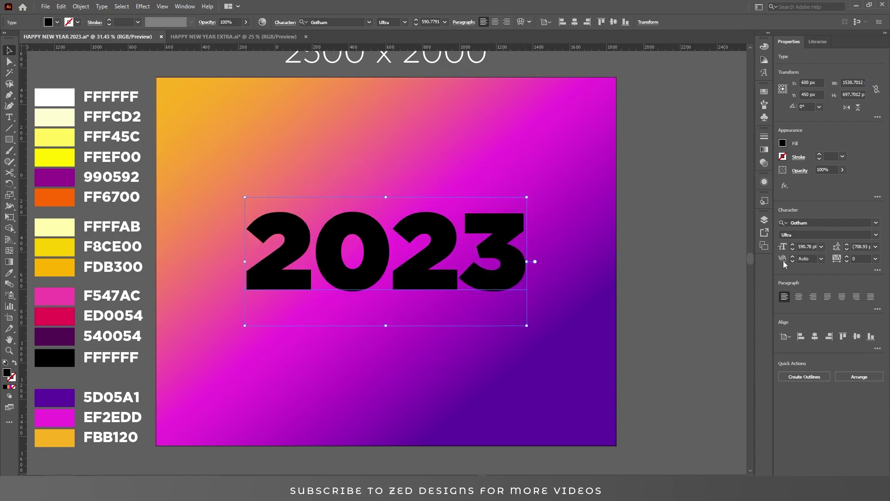
pyautogui.click(806, 246)
pyautogui.write('750')
pyautogui.press('Return')
pyautogui.click(575, 22)
pyautogui.click(613, 21)
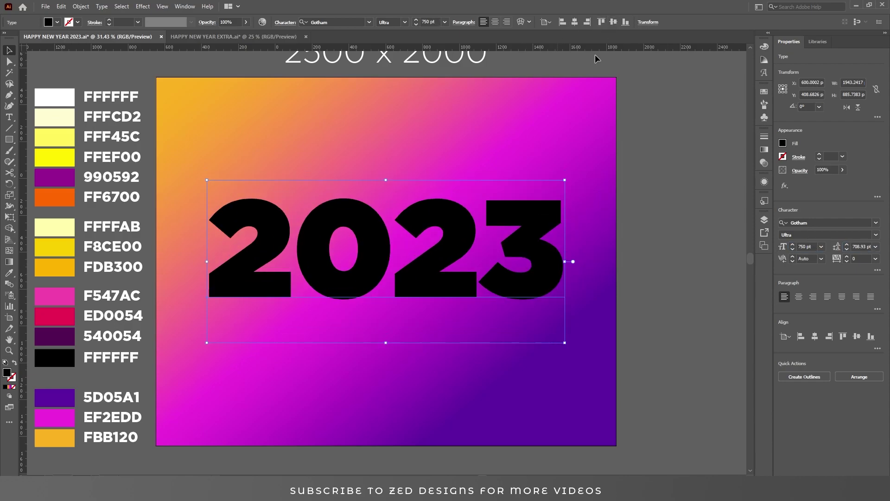
# Replace the 2023 fill with a new White, Black gradient fill angled at 90°
pyautogui.click(13, 388)
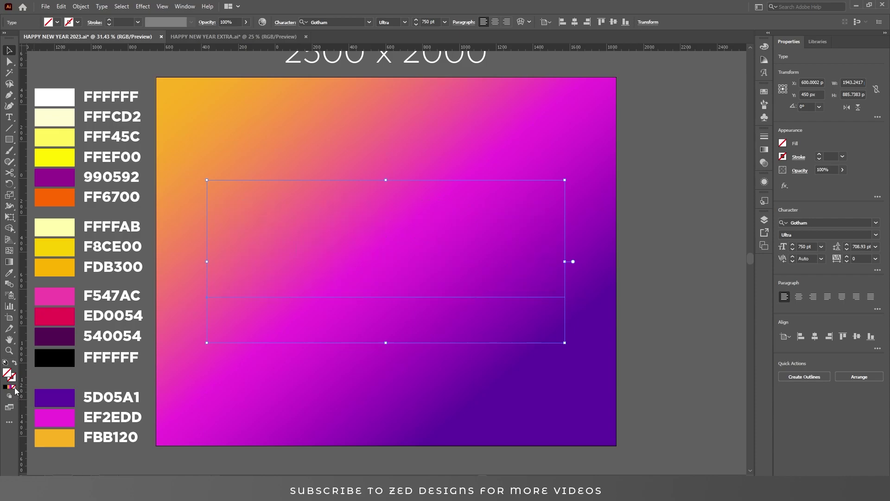
pyautogui.click(763, 182)
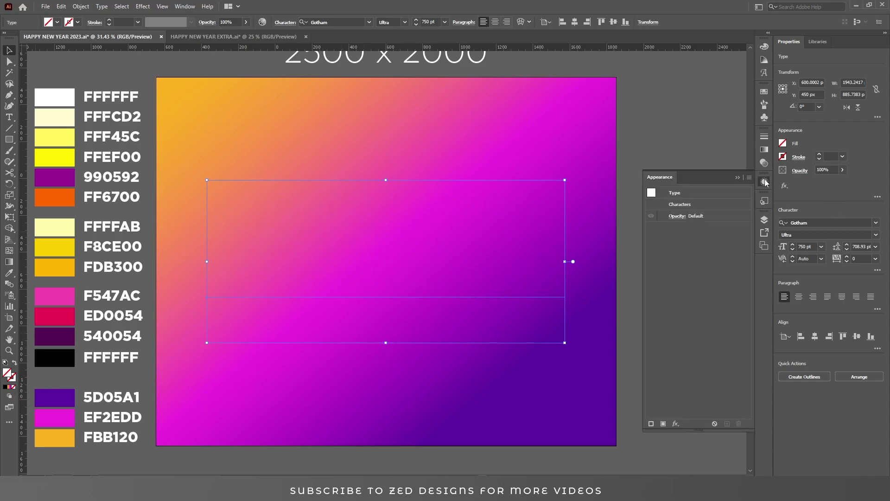
pyautogui.click(662, 424)
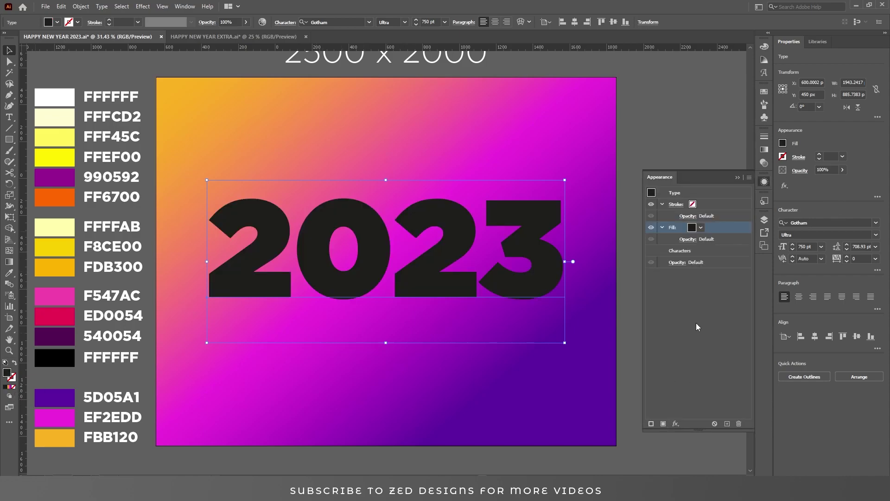
pyautogui.click(764, 149)
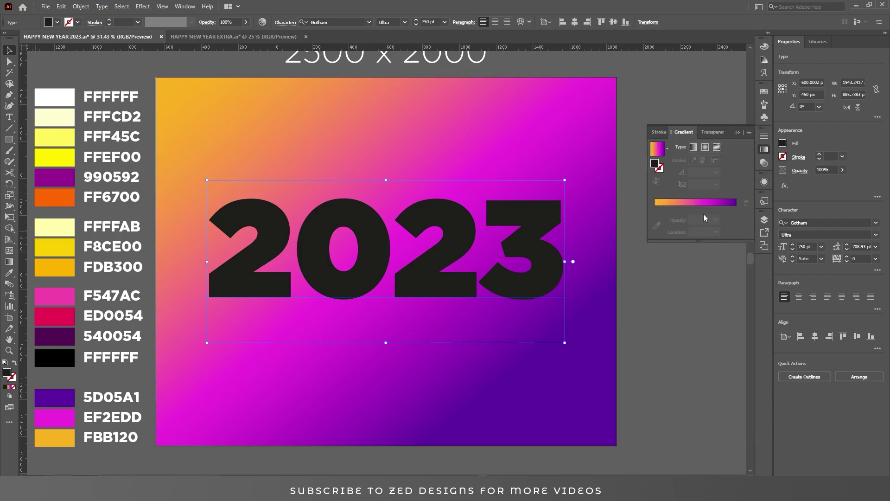
pyautogui.click(667, 148)
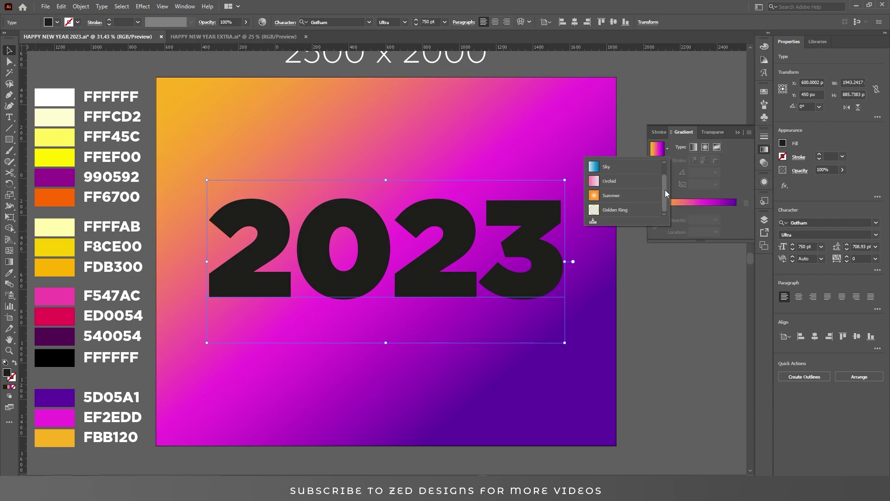
pyautogui.scroll(2, 665, 191)
pyautogui.click(649, 165)
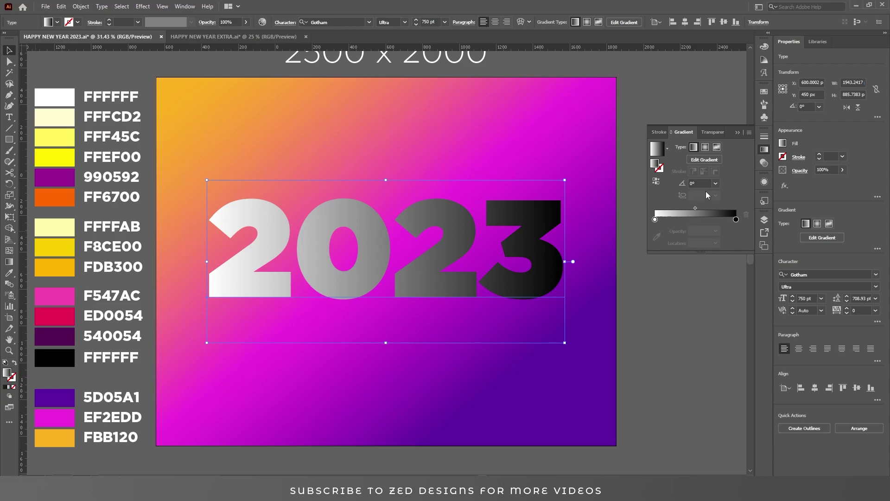
pyautogui.click(716, 183)
pyautogui.click(725, 234)
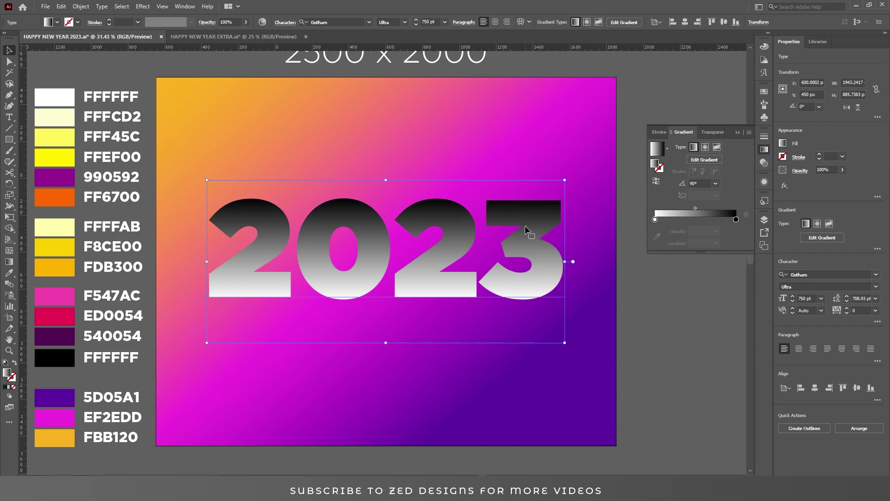
pyautogui.press('e')
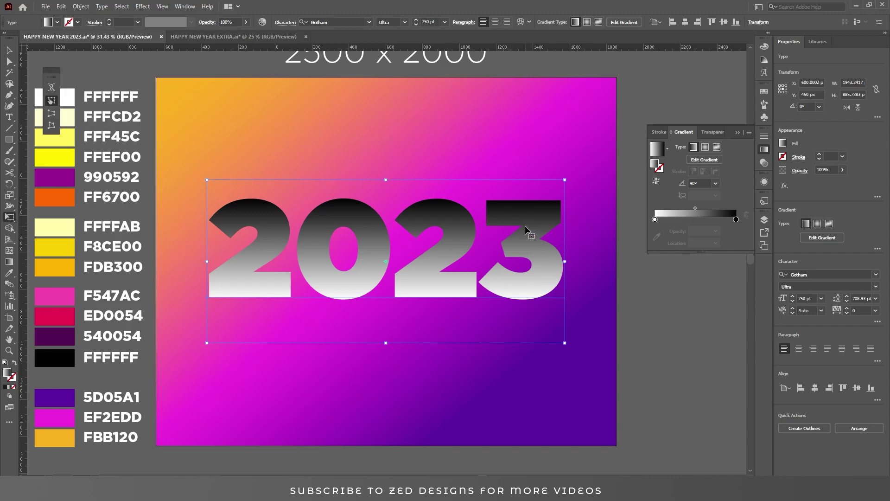
# Shear 2023 with Free Transform so its right side rises, then centre it vertically
pyautogui.click(9, 218)
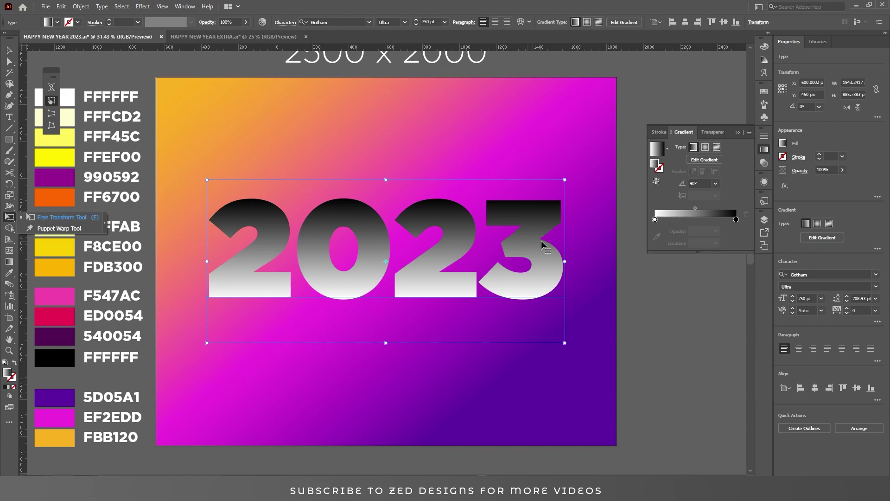
pyautogui.moveTo(565, 261); pyautogui.dragTo(562, 229)
pyautogui.press('v')
pyautogui.click(723, 22)
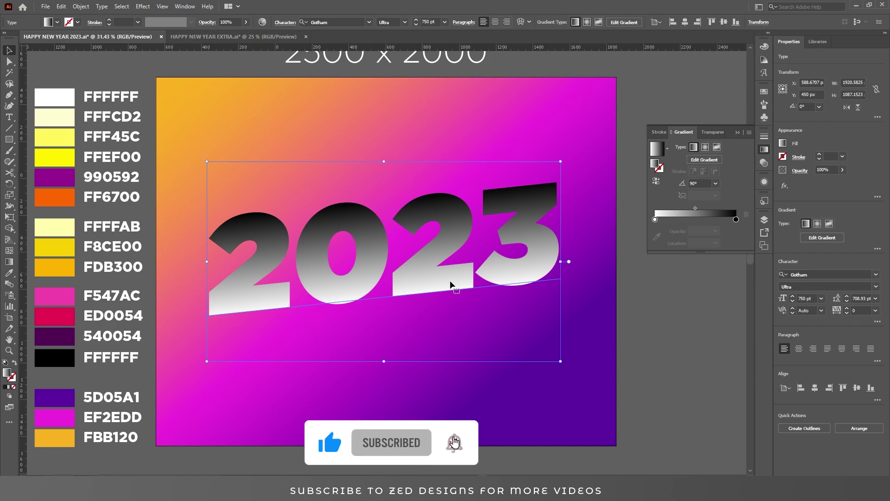
# Make the right gradient stop white and add a cream FFFCD2 middle stop
pyautogui.click(736, 219)
pyautogui.doubleClick(735, 219)
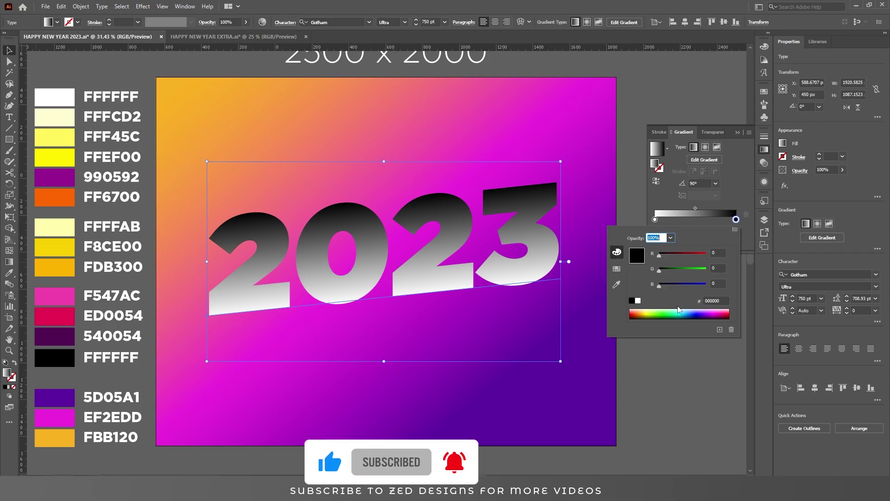
pyautogui.click(638, 302)
pyautogui.click(727, 193)
pyautogui.click(698, 219)
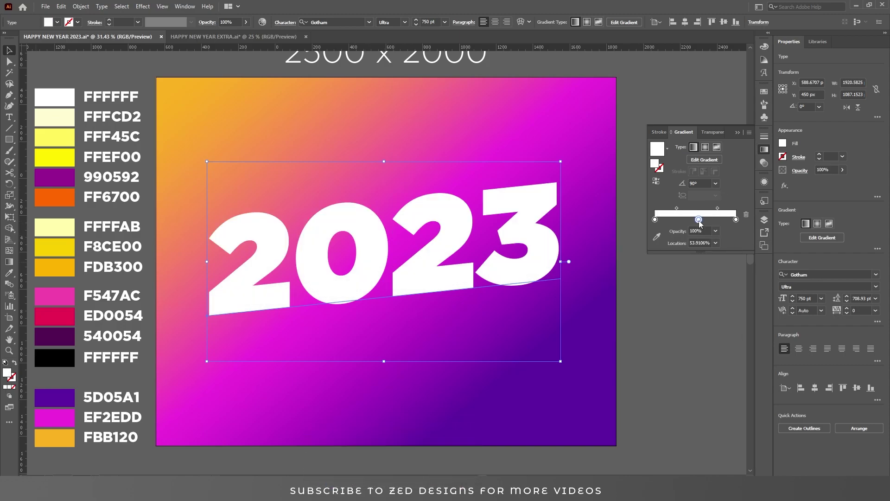
pyautogui.doubleClick(697, 219)
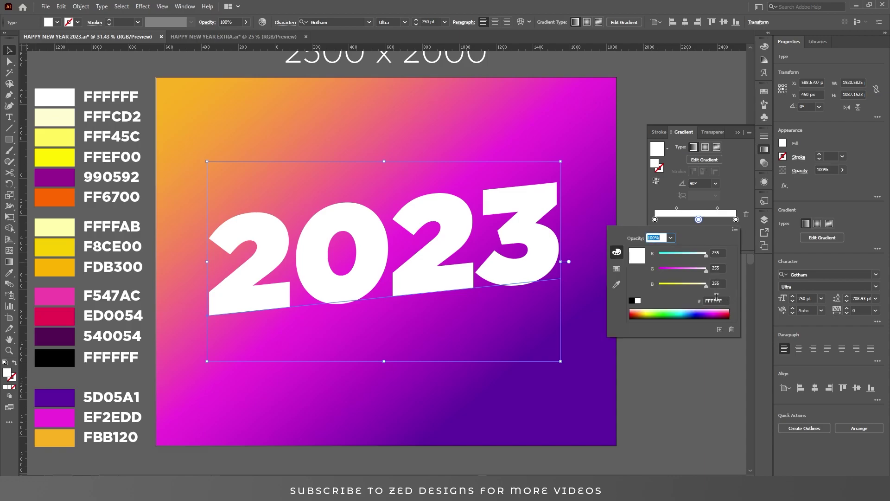
pyautogui.click(716, 301)
pyautogui.write('FFFC')
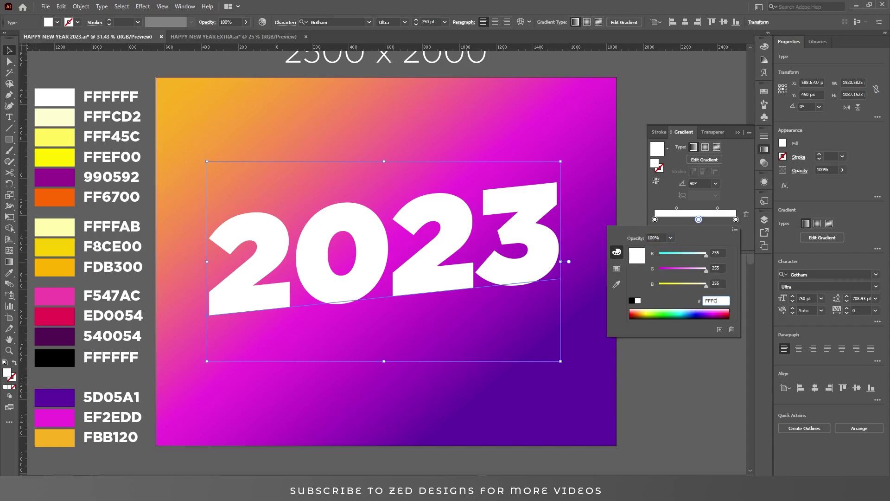
pyautogui.write('D2')
pyautogui.press('Return')
# Change the left gradient stop to yellow FFF45C
pyautogui.click(738, 198)
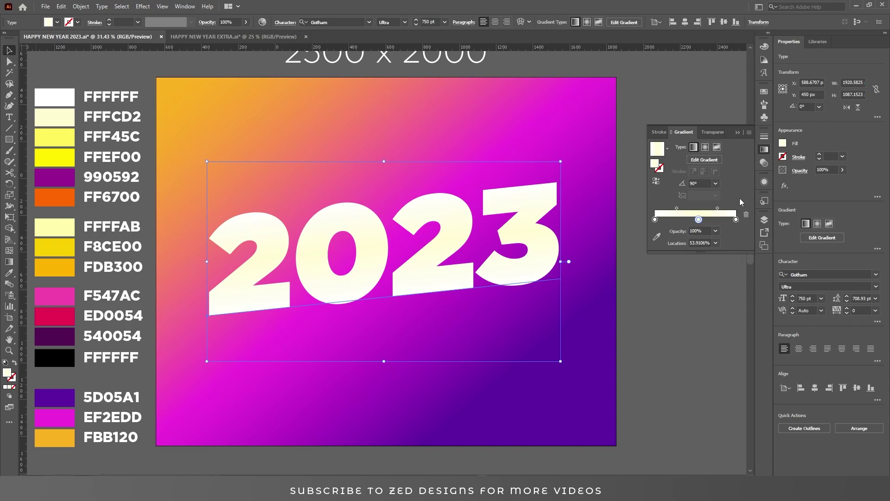
pyautogui.doubleClick(655, 219)
pyautogui.doubleClick(654, 220)
pyautogui.click(716, 301)
pyautogui.write('FFF45C')
pyautogui.press('Return')
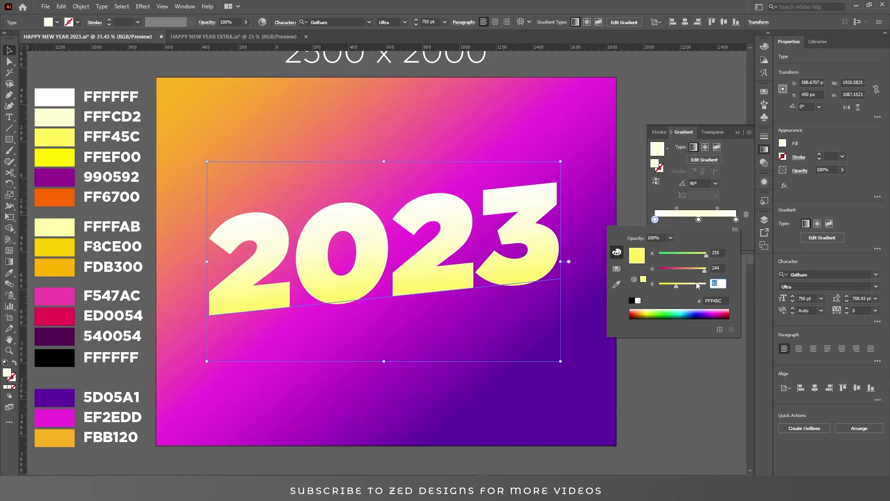
pyautogui.click(733, 183)
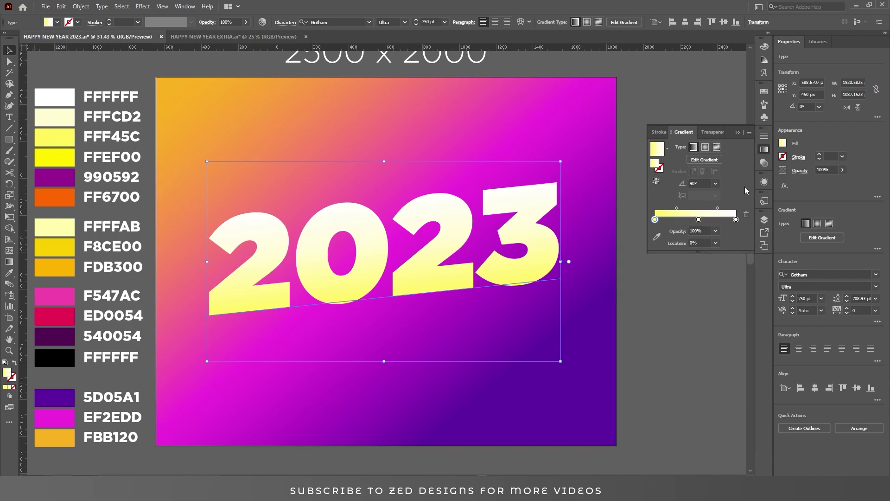
pyautogui.click(767, 183)
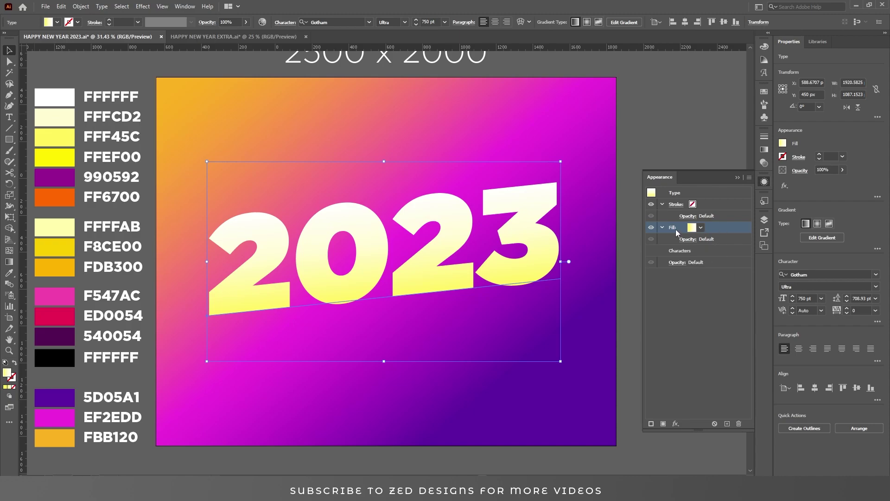
# Add a second fill to 2023 coloured yellow FFEF00
pyautogui.click(727, 423)
pyautogui.click(710, 238)
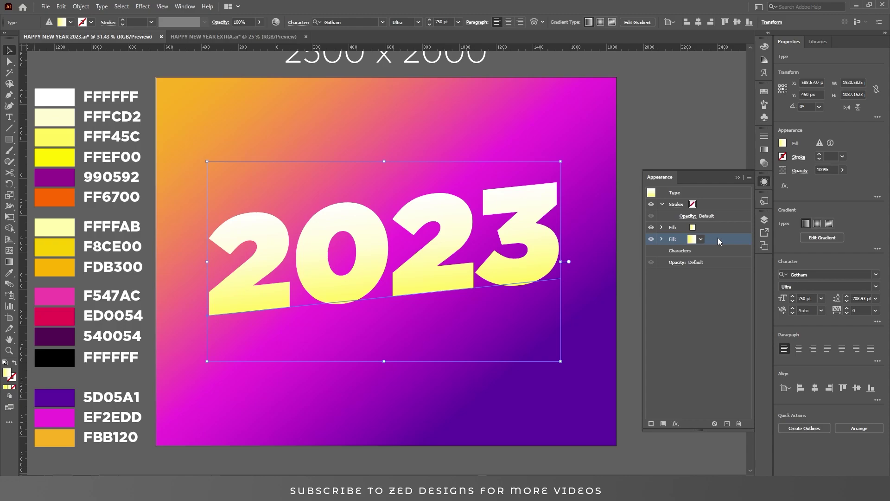
pyautogui.doubleClick(7, 373)
pyautogui.write('E')
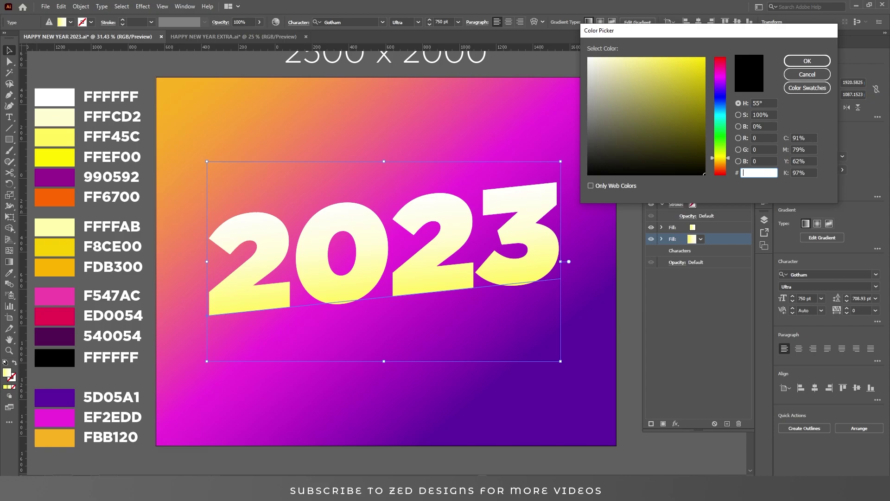
pyautogui.write('F00')
pyautogui.press('Return')
# Apply a Transform effect to that fill moving 0.5 px horizontally and vertically, 30 copies
pyautogui.click(676, 423)
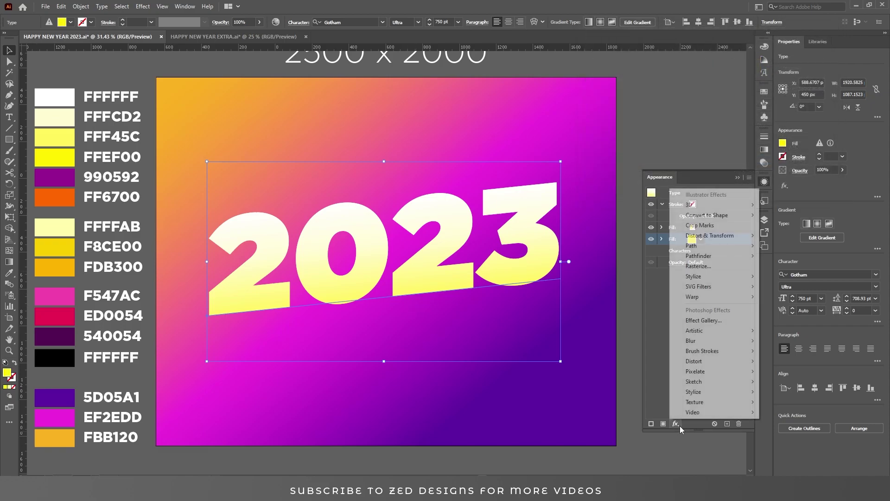
pyautogui.moveTo(734, 237)
pyautogui.click(789, 268)
pyautogui.press('Tab')
pyautogui.press('Tab')
pyautogui.write('.5')
pyautogui.press('Tab')
pyautogui.write('.5')
pyautogui.press('Tab')
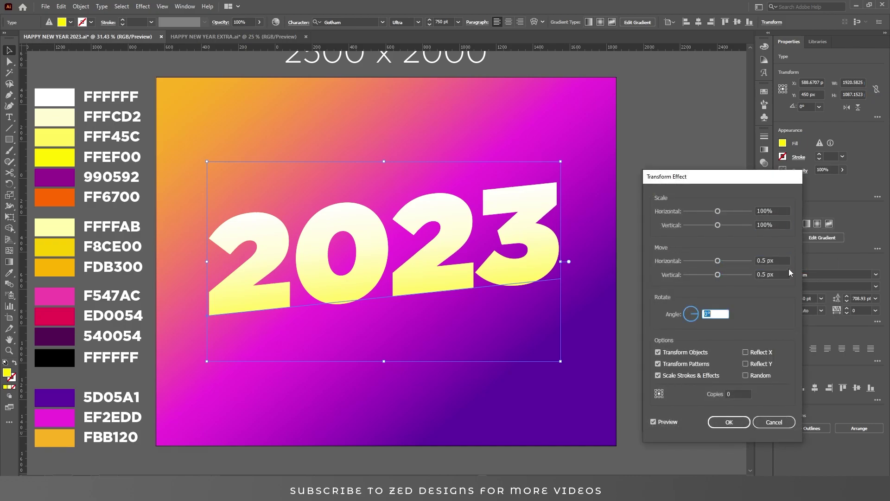
pyautogui.press('Tab')
pyautogui.write('30')
pyautogui.press('Tab')
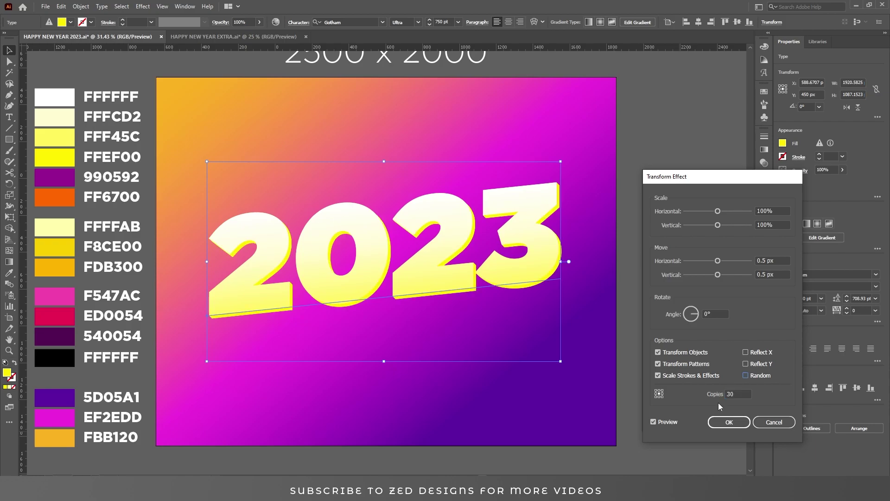
pyautogui.click(729, 422)
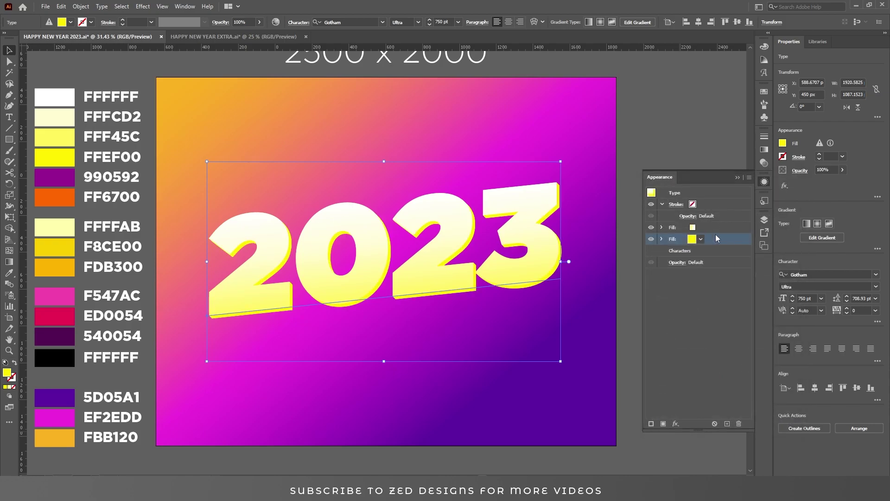
# Duplicate the gradient fill and give the copy a White, Black gradient ending in pale yellow FFFFAB
pyautogui.click(726, 227)
pyautogui.click(726, 422)
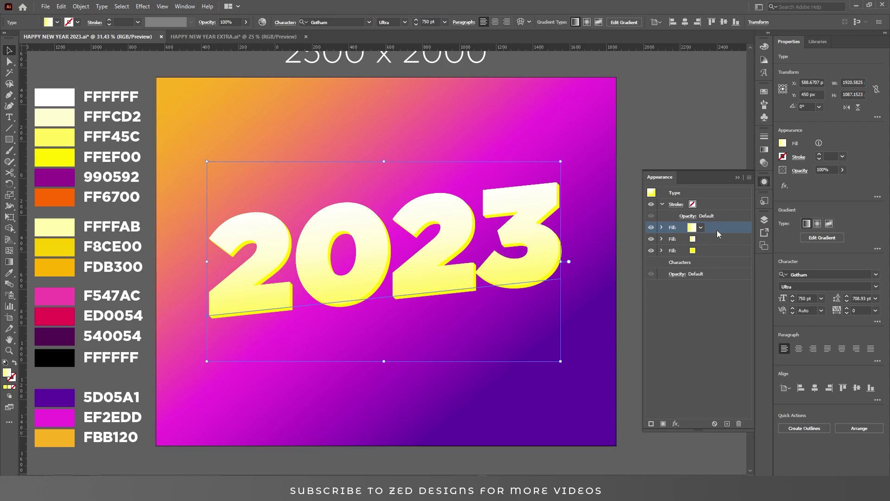
pyautogui.click(764, 150)
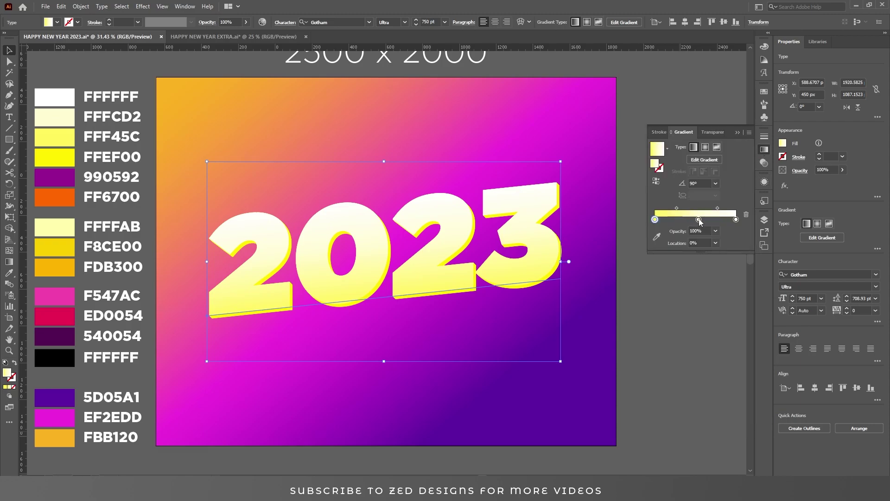
pyautogui.click(667, 149)
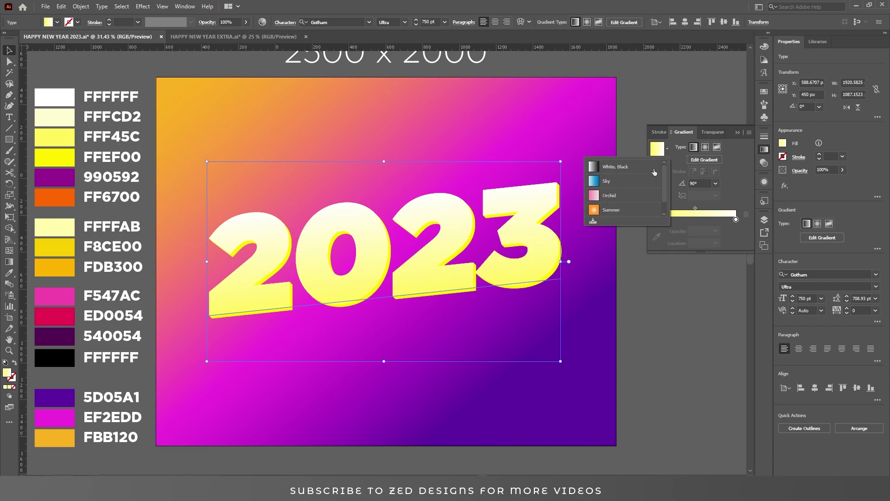
pyautogui.click(652, 166)
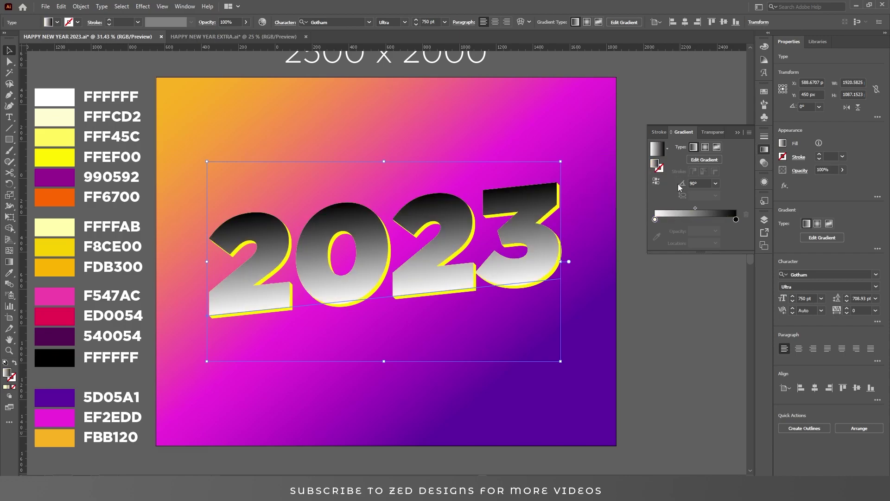
pyautogui.click(736, 220)
pyautogui.doubleClick(736, 219)
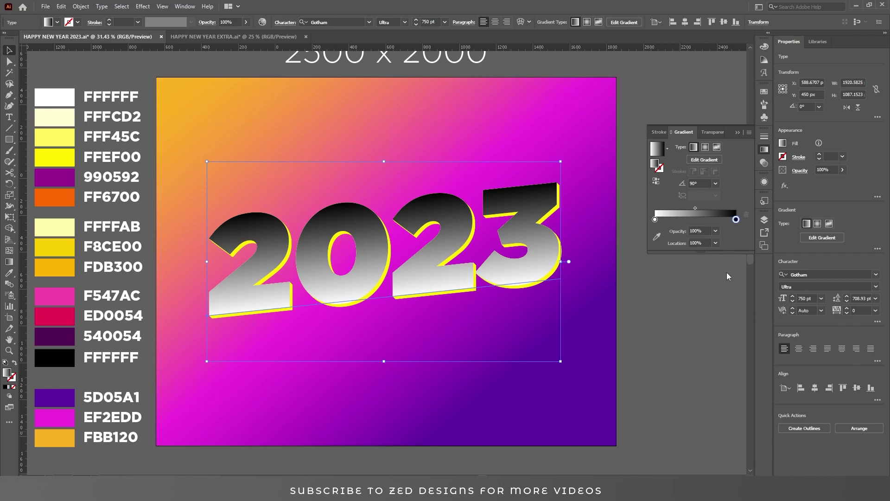
pyautogui.click(718, 300)
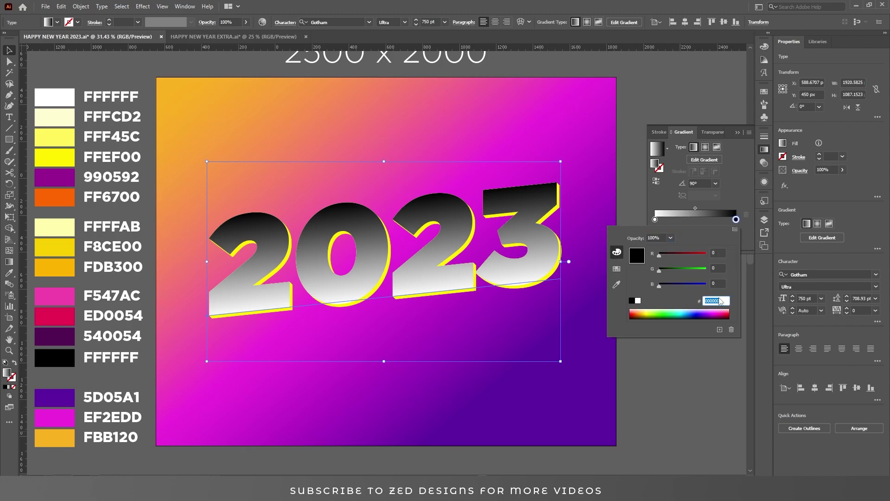
pyautogui.write('FFFFAB')
pyautogui.press('Tab')
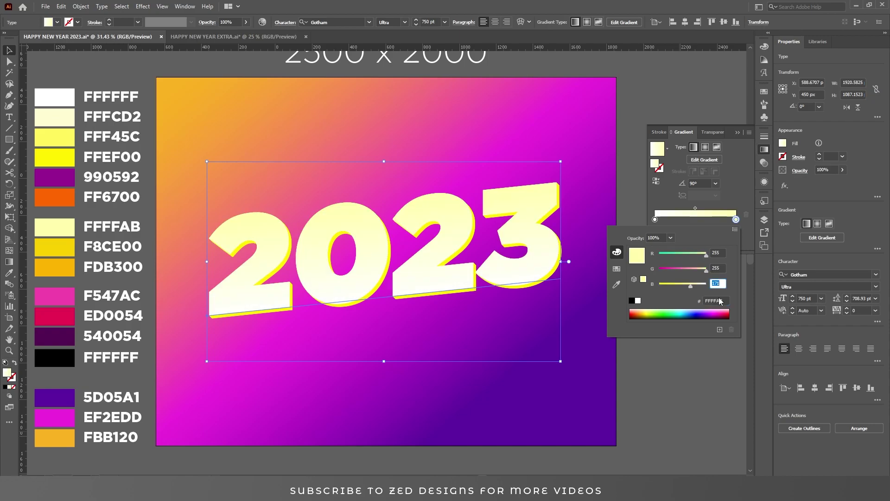
# Set the gradient's starting stop to F8CE00 and move this fill to the bottom of the stack
pyautogui.click(733, 178)
pyautogui.doubleClick(654, 219)
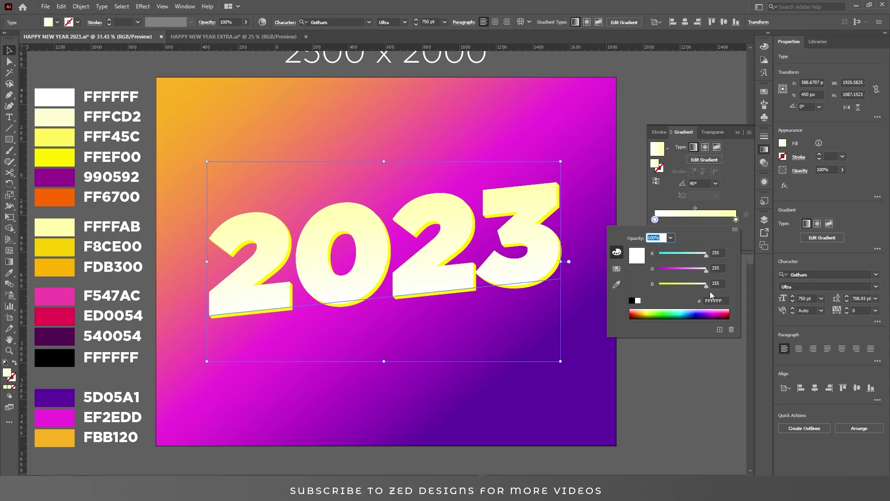
pyautogui.click(714, 301)
pyautogui.write('F8CE00')
pyautogui.press('Return')
pyautogui.click(722, 196)
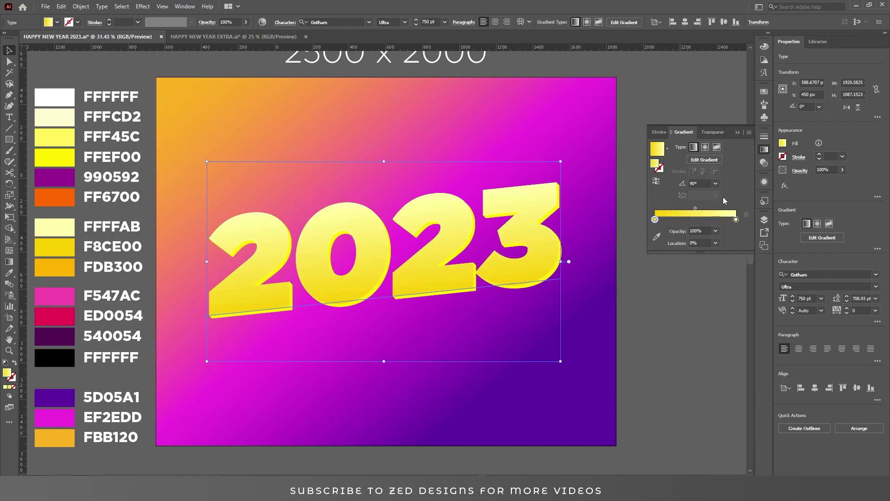
pyautogui.click(764, 182)
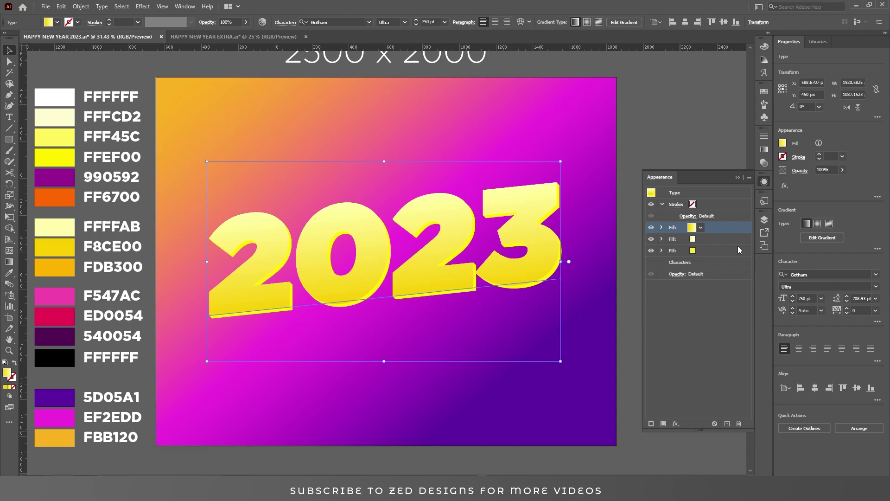
pyautogui.moveTo(717, 224); pyautogui.dragTo(709, 253)
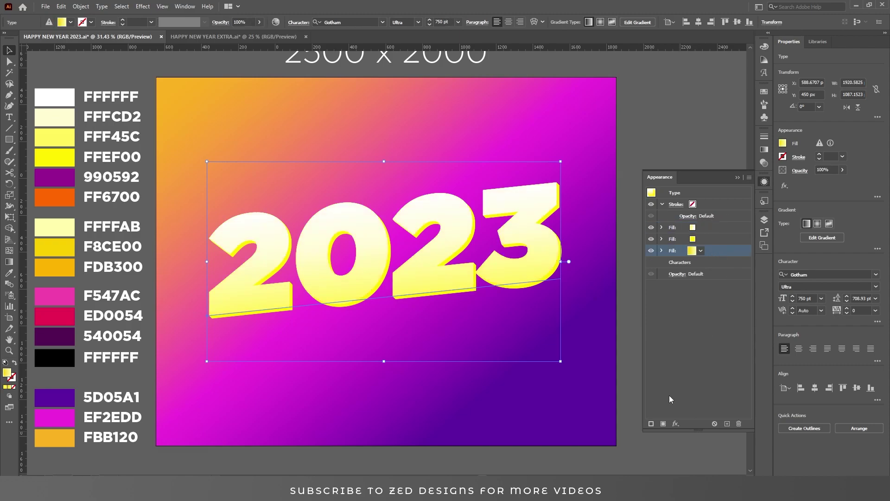
# Add a Transform effect moving the bottom fill 15 px horizontally and 15 px vertically
pyautogui.click(676, 426)
pyautogui.moveTo(718, 237)
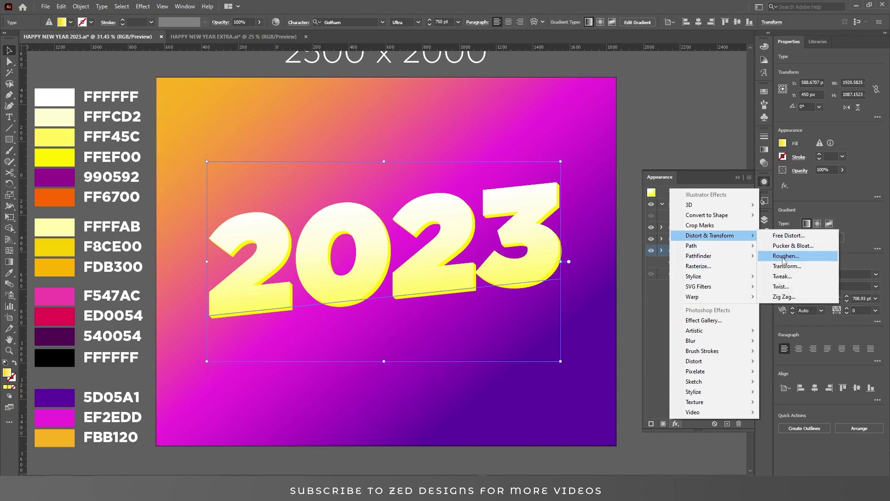
pyautogui.click(783, 266)
pyautogui.press('Tab')
pyautogui.press('Tab')
pyautogui.write('15')
pyautogui.press('Tab')
pyautogui.write('15')
pyautogui.press('Tab')
pyautogui.click(735, 423)
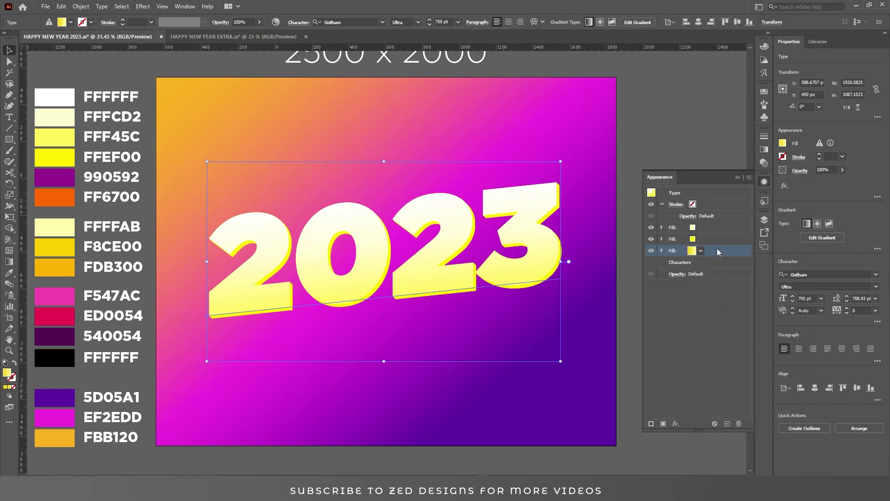
# Add a 35 px Offset Path effect with Round joins to the bottom fill
pyautogui.click(676, 424)
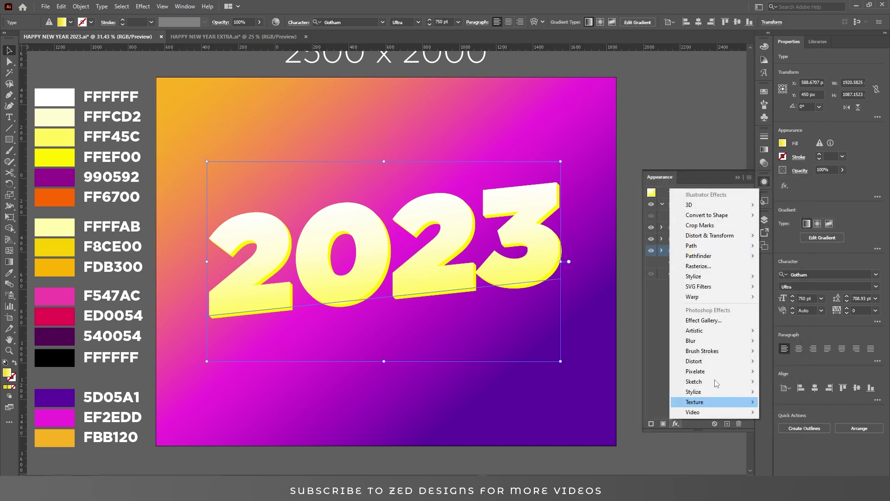
pyautogui.moveTo(724, 247)
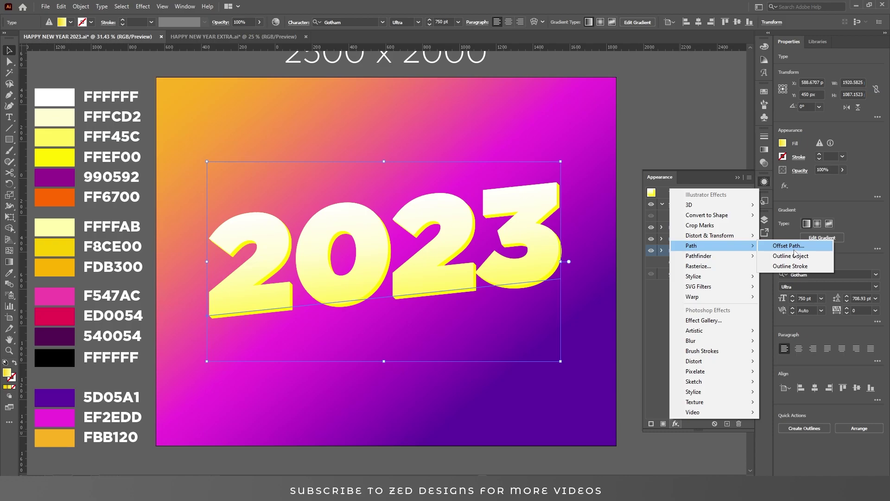
pyautogui.click(793, 246)
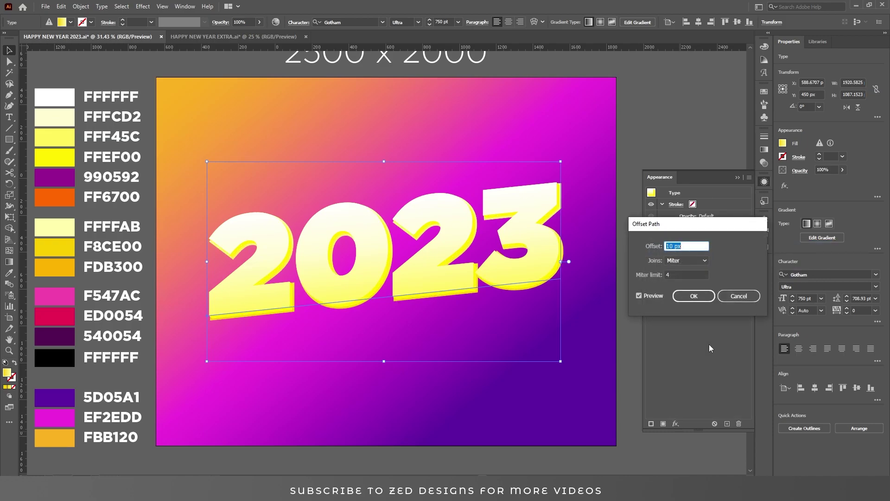
pyautogui.write('35')
pyautogui.press('Tab')
pyautogui.click(695, 295)
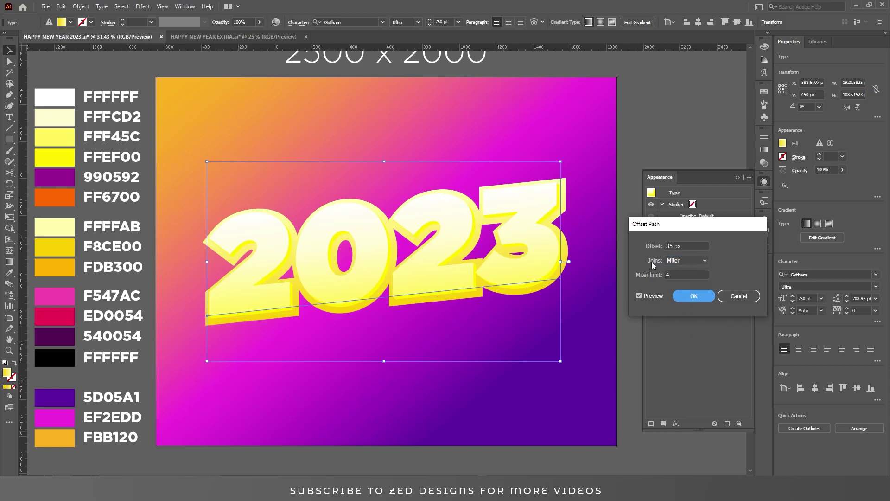
pyautogui.click(683, 261)
pyautogui.click(686, 280)
pyautogui.click(695, 297)
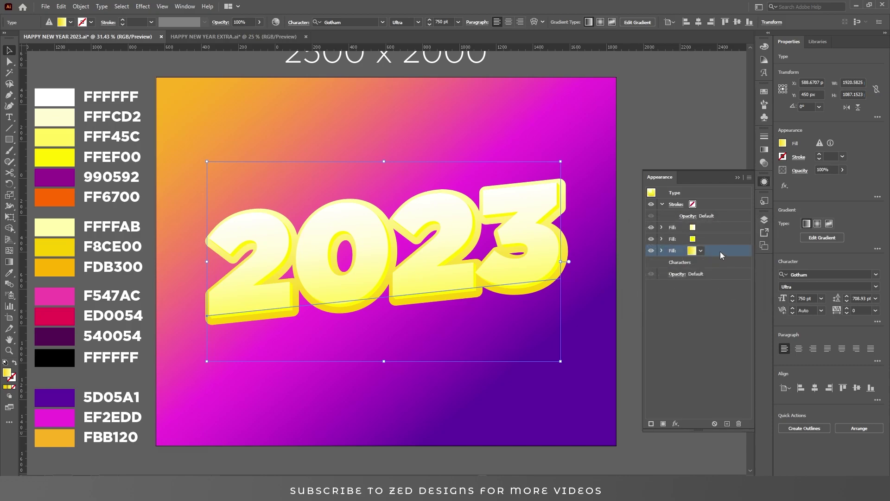
# Duplicate the yellow outline fill and recolour the new bottom copy to FDB300 orange
pyautogui.click(730, 424)
pyautogui.click(717, 261)
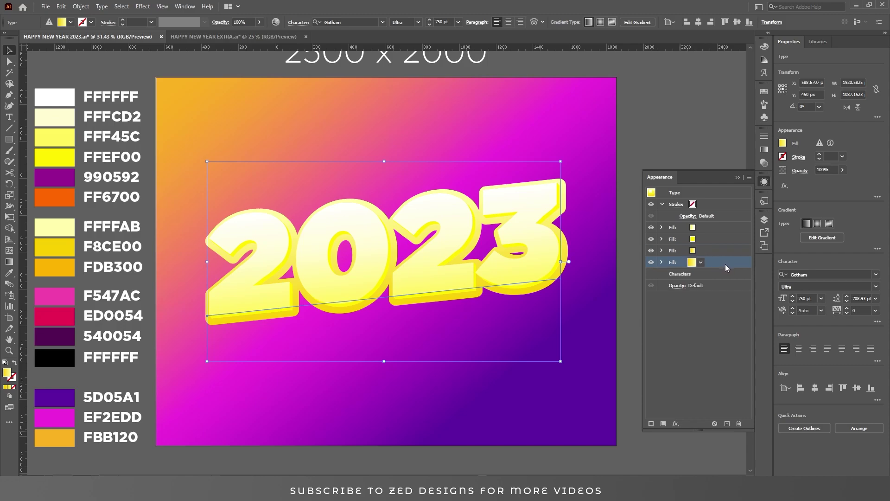
pyautogui.doubleClick(7, 372)
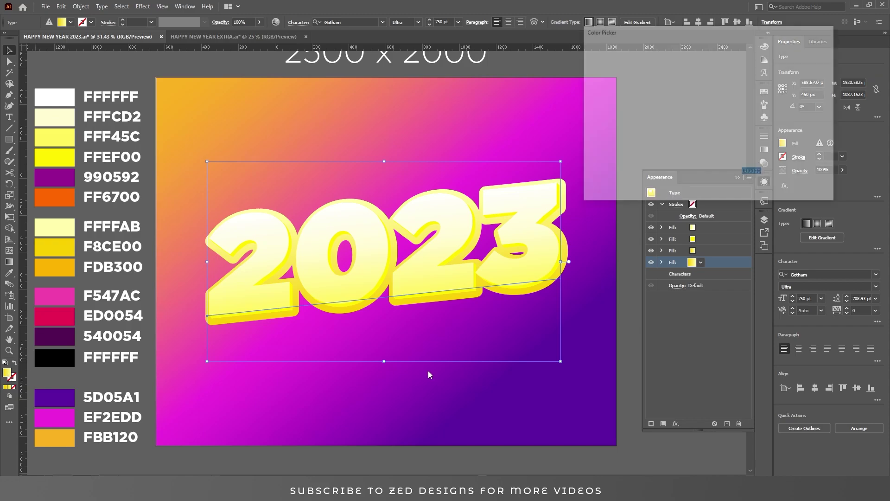
pyautogui.write('FDB300')
pyautogui.click(790, 61)
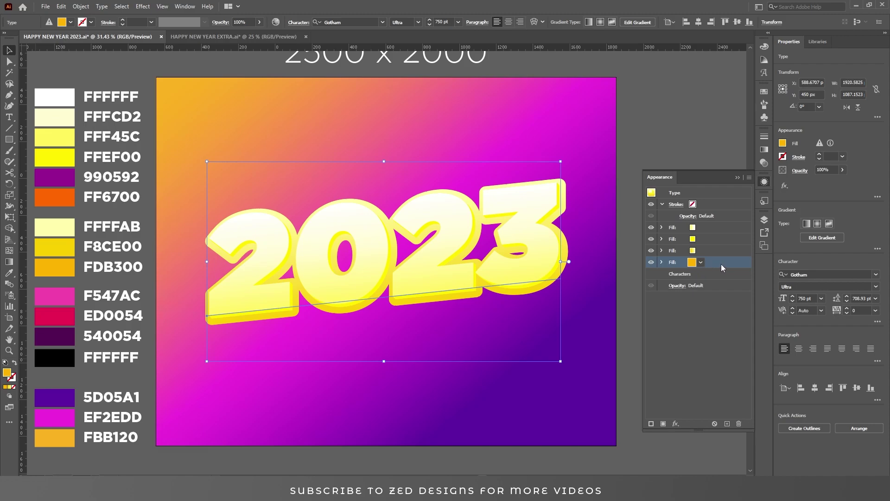
# Add a new Transform effect to the orange fill moving 0.5 px each way with 70 copies
pyautogui.click(678, 425)
pyautogui.moveTo(744, 239)
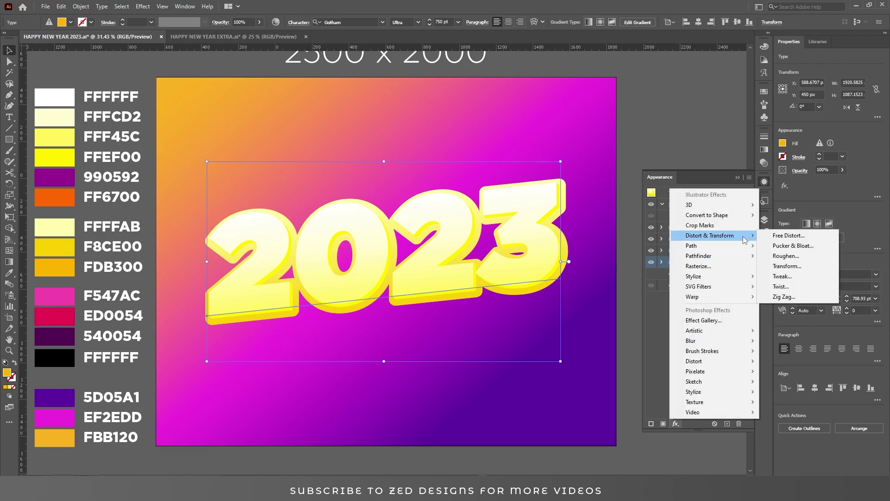
pyautogui.click(783, 268)
pyautogui.click(479, 265)
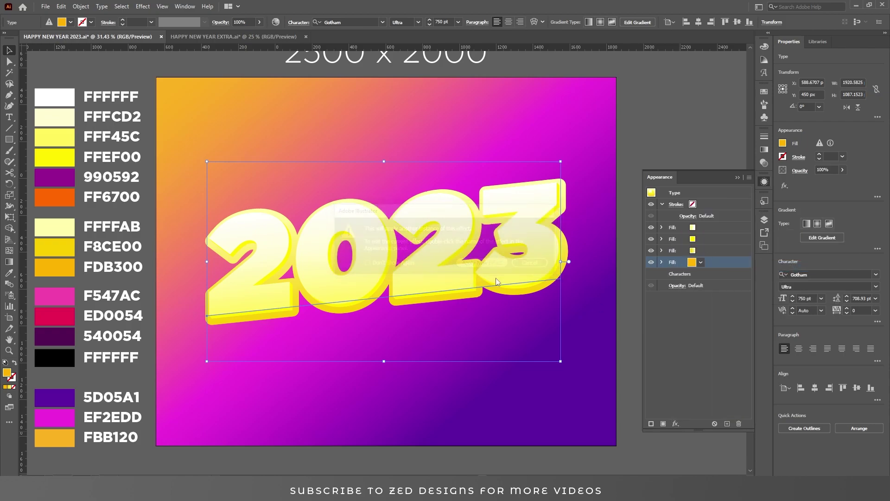
pyautogui.press('Tab')
pyautogui.press('Tab')
pyautogui.write('.5')
pyautogui.press('Tab')
pyautogui.write('.5')
pyautogui.press('Tab')
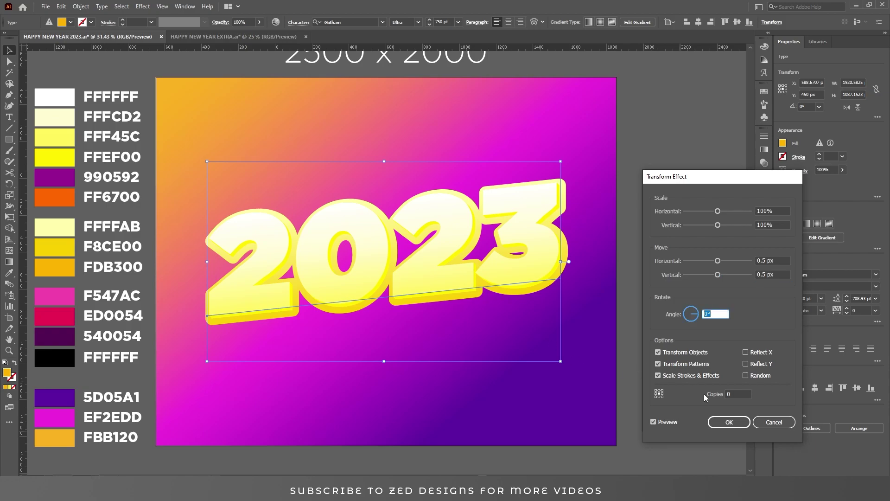
pyautogui.press('Tab')
pyautogui.write('70')
pyautogui.press('Tab')
pyautogui.click(726, 422)
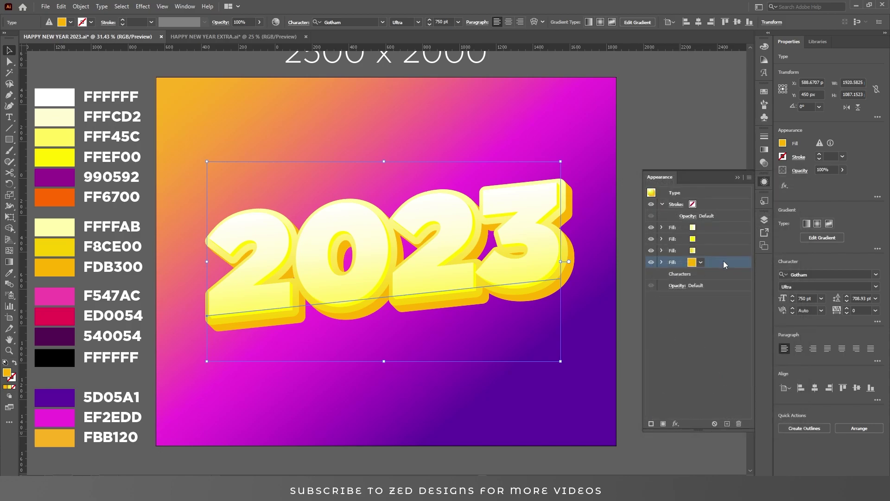
pyautogui.click(710, 250)
# Duplicate the third fill and apply the White, Black gradient with an F547AC end stop
pyautogui.click(726, 423)
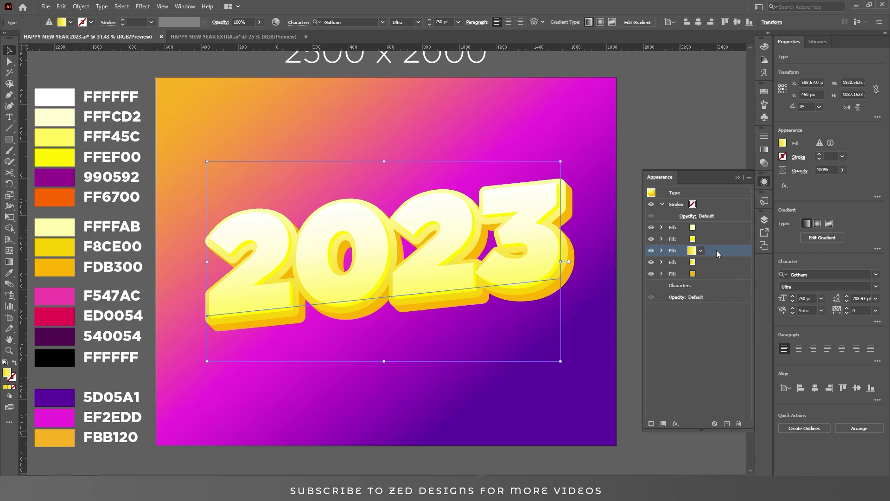
pyautogui.click(764, 151)
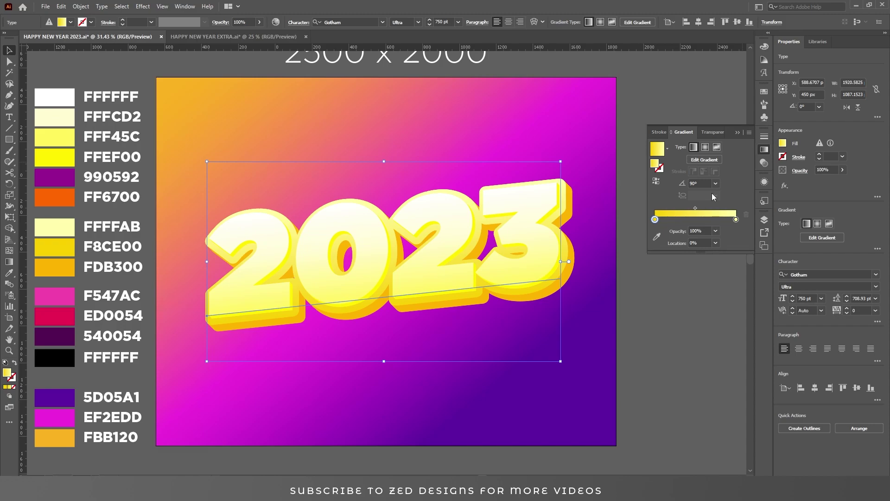
pyautogui.click(667, 148)
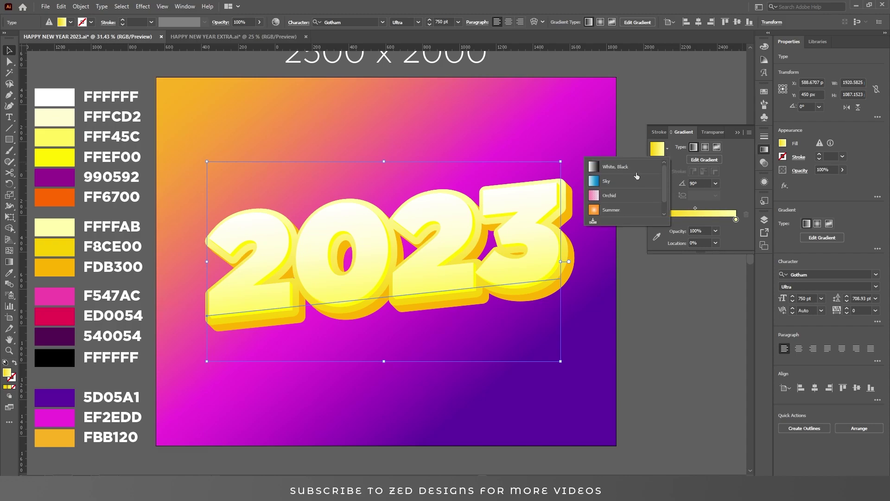
pyautogui.click(636, 172)
pyautogui.doubleClick(734, 217)
pyautogui.click(723, 300)
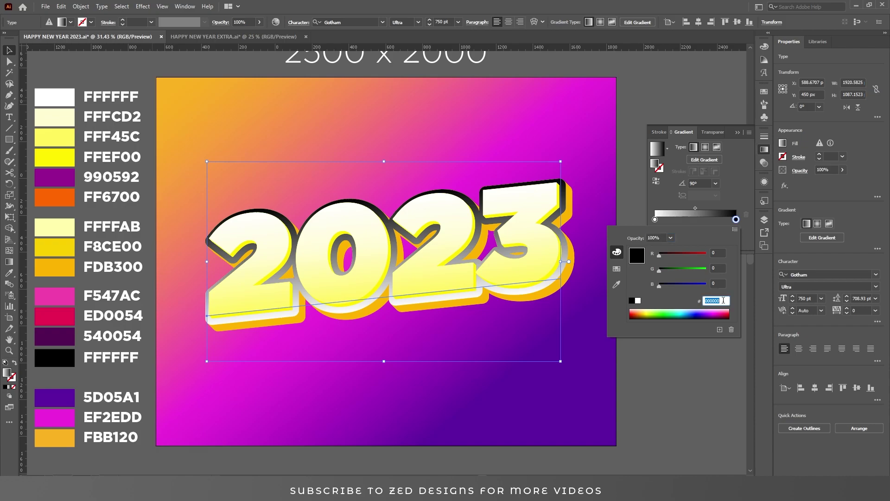
pyautogui.write('F547')
pyautogui.press('Return')
# Set the gradient's starting stop to ED0054 pink
pyautogui.click(655, 218)
pyautogui.doubleClick(655, 218)
pyautogui.click(725, 300)
pyautogui.write('ED005454')
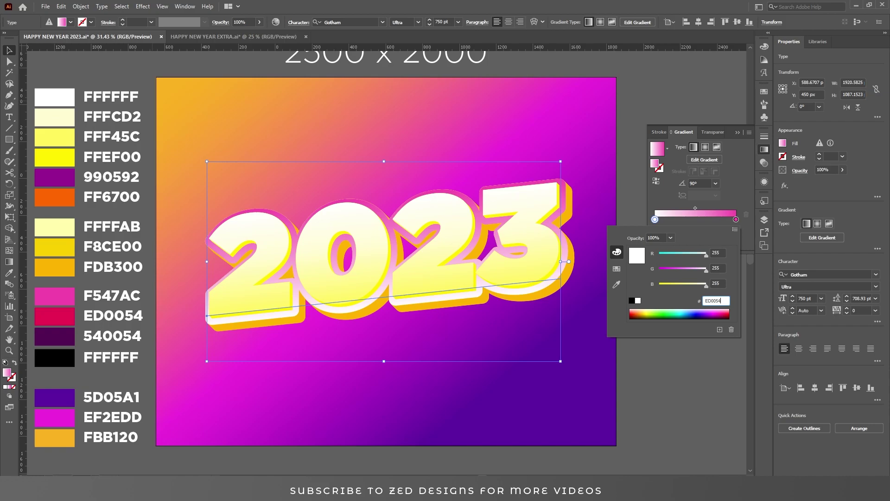
pyautogui.press('Tab')
pyautogui.click(739, 185)
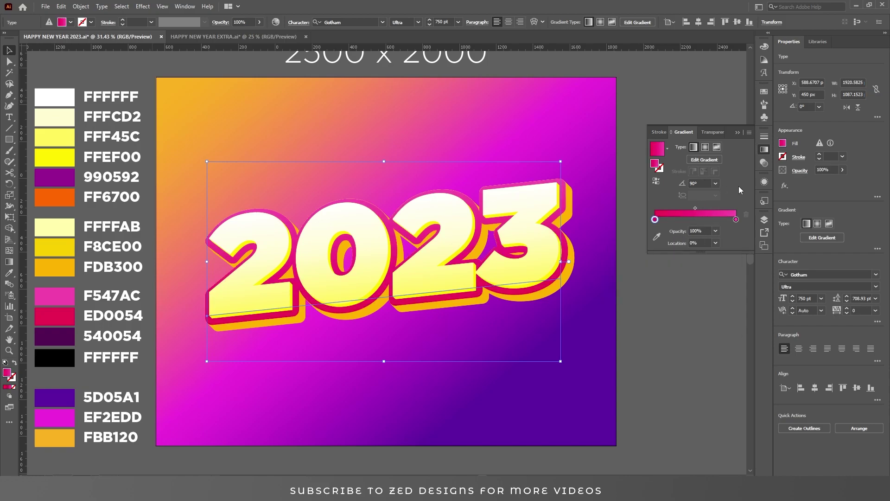
pyautogui.click(764, 182)
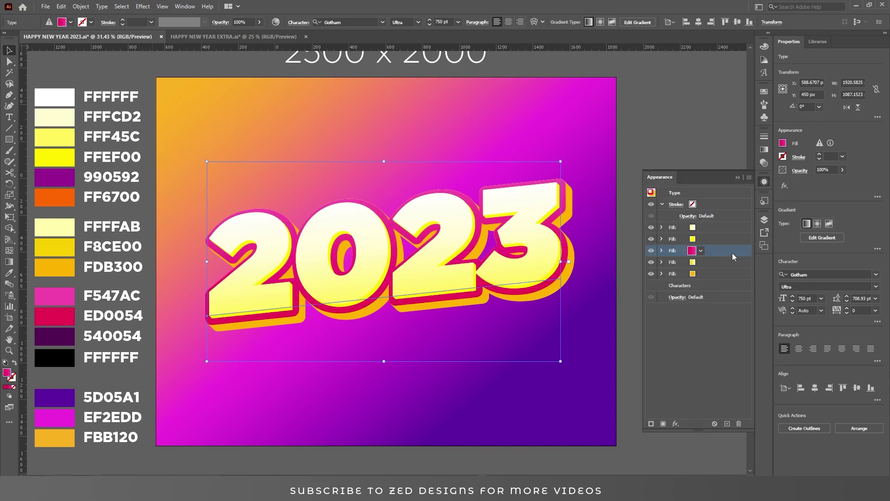
# Change the pink fill's Transform effect to move it 50 px horizontally and vertically
pyautogui.click(662, 250)
pyautogui.click(690, 274)
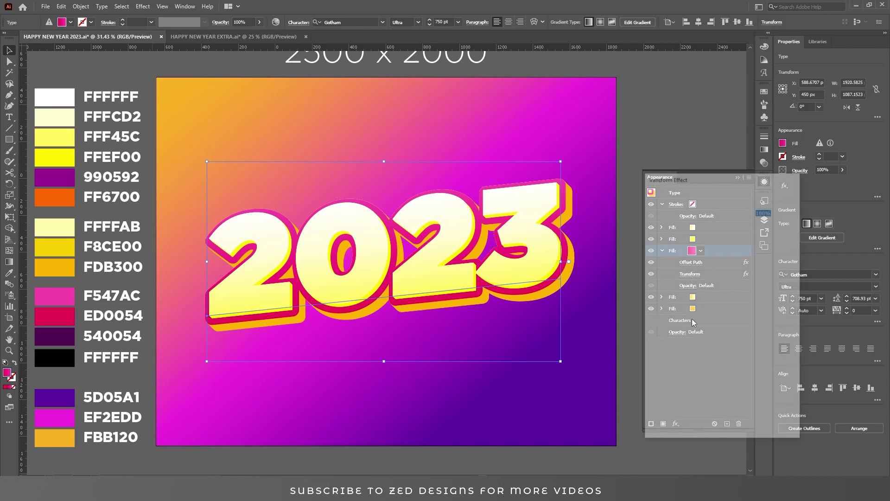
pyautogui.press('Tab')
pyautogui.press('Tab')
pyautogui.write('50')
pyautogui.press('Tab')
pyautogui.write('50')
pyautogui.press('Tab')
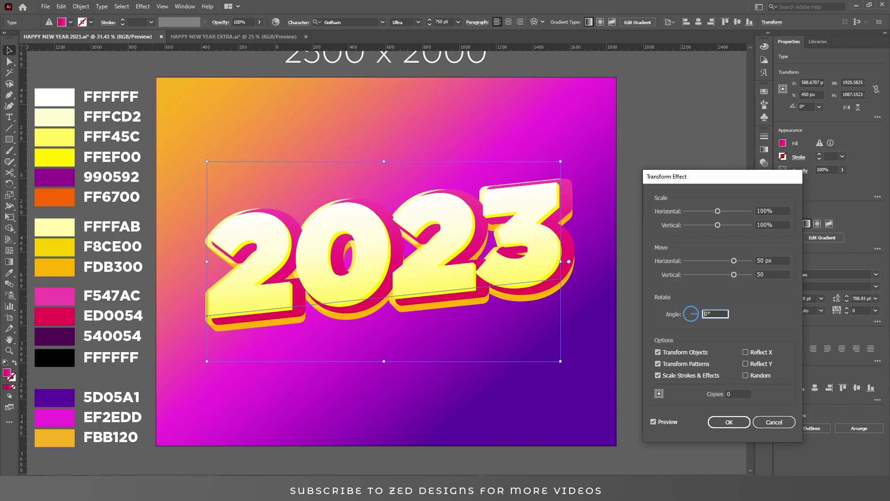
pyautogui.click(718, 423)
# Drag the pink fill to the bottom of the fill stack
pyautogui.click(707, 251)
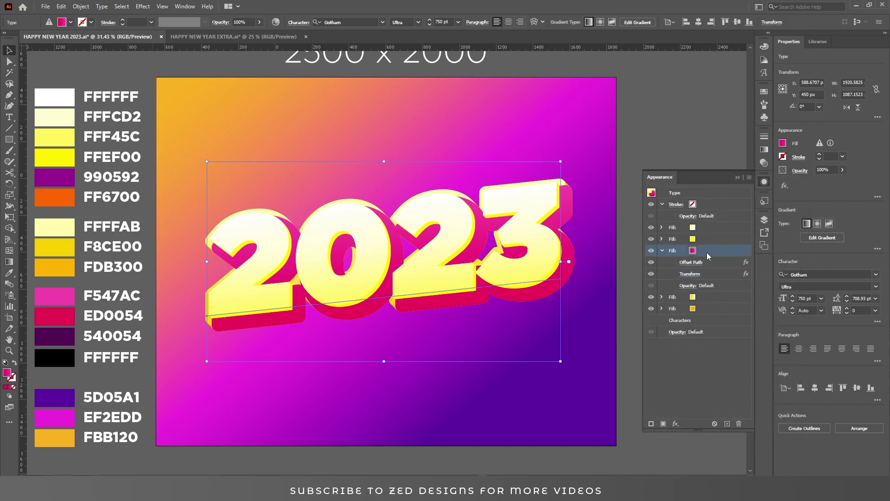
pyautogui.click(700, 250)
pyautogui.click(721, 251)
pyautogui.moveTo(722, 253); pyautogui.dragTo(718, 276)
pyautogui.click(711, 276)
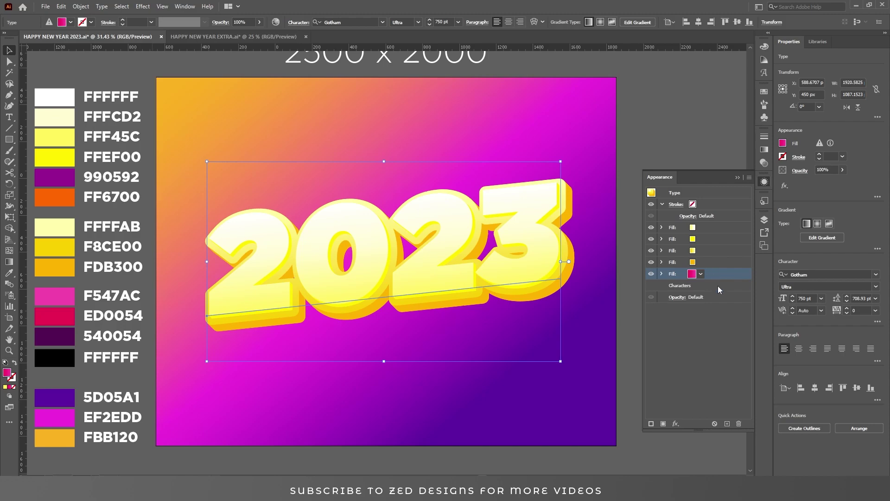
# Change the pink fill's Offset Path to 60 px
pyautogui.click(662, 274)
pyautogui.click(686, 286)
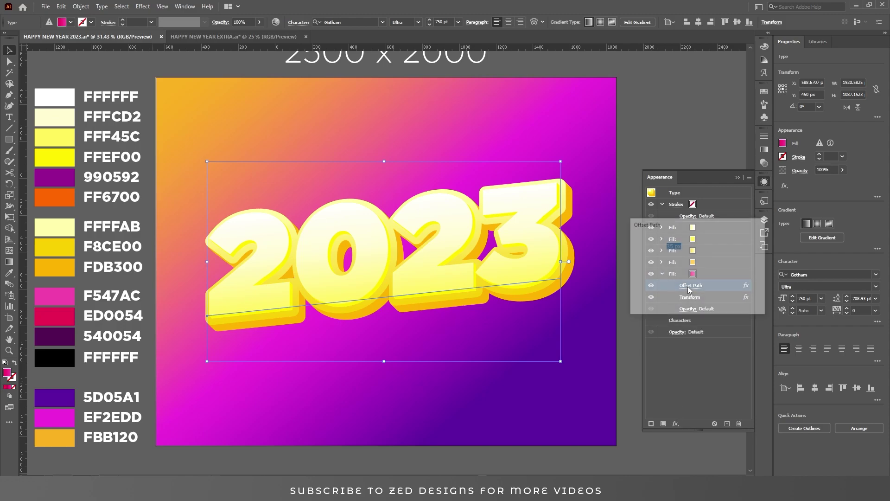
pyautogui.write('60')
pyautogui.press('Tab')
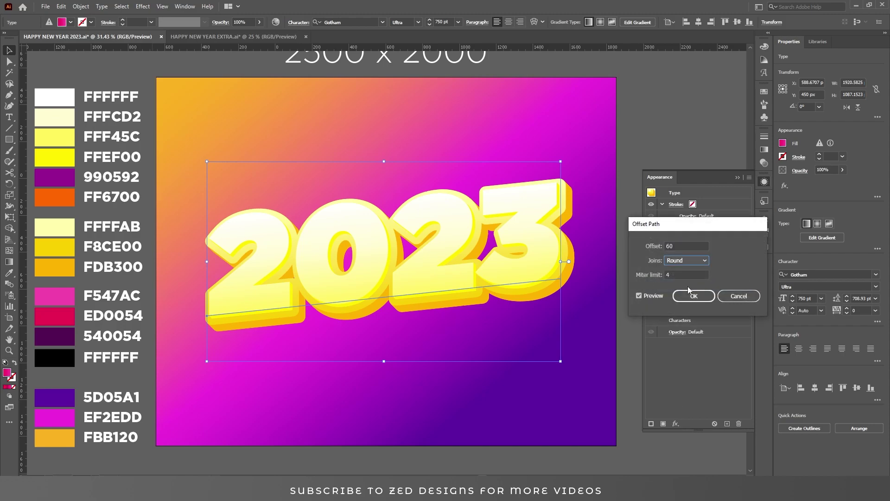
pyautogui.click(694, 295)
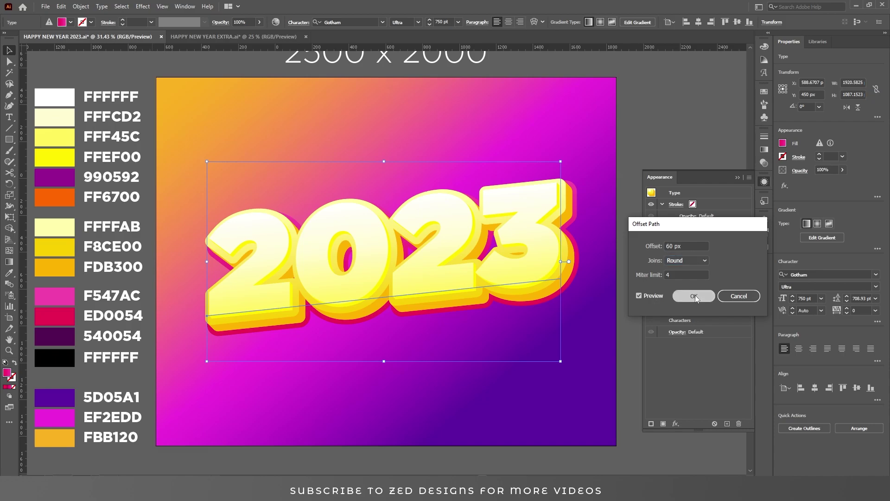
pyautogui.click(713, 276)
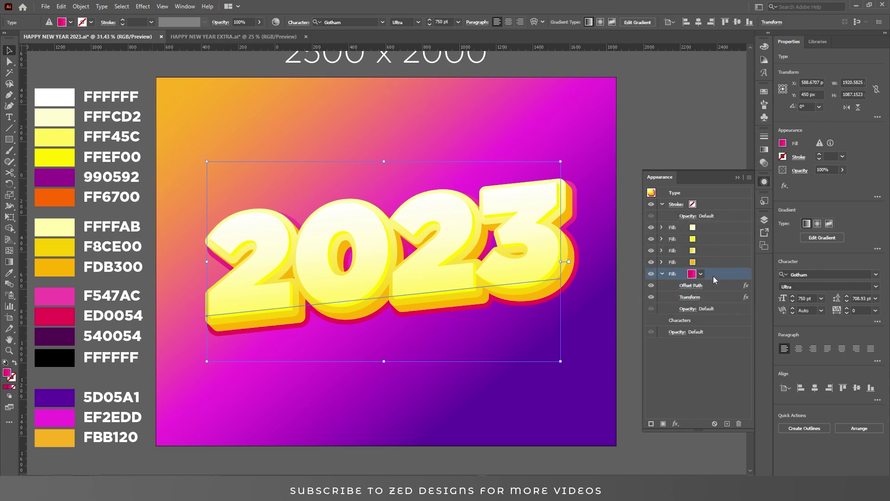
pyautogui.click(662, 274)
# Duplicate the pink fill and add a new Transform with 0.5 px moves and 4 copies
pyautogui.click(726, 423)
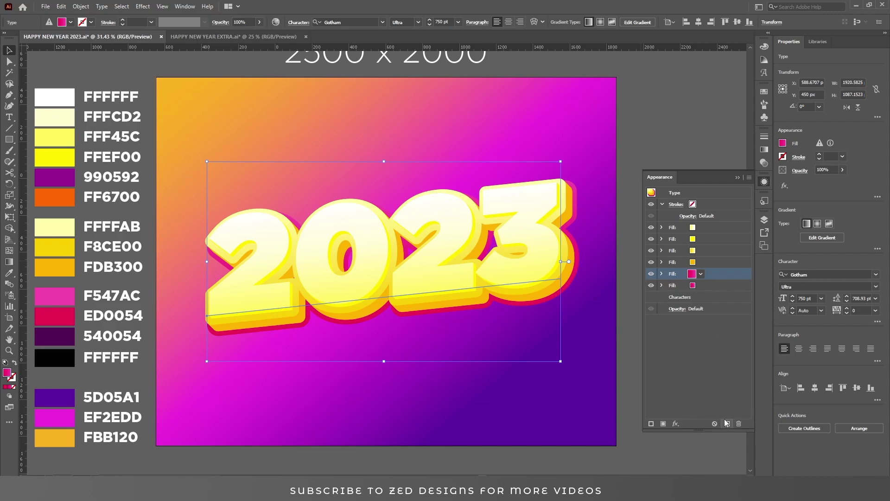
pyautogui.click(706, 285)
pyautogui.click(679, 422)
pyautogui.moveTo(742, 234)
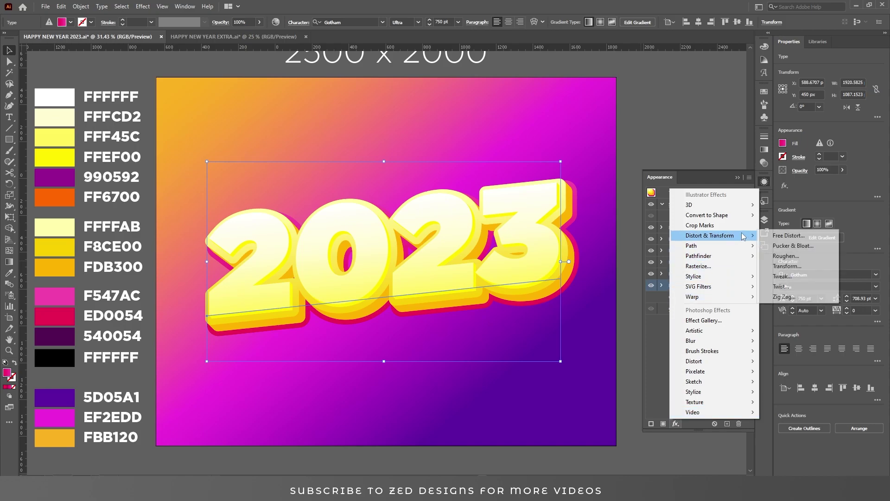
pyautogui.click(800, 266)
pyautogui.click(484, 263)
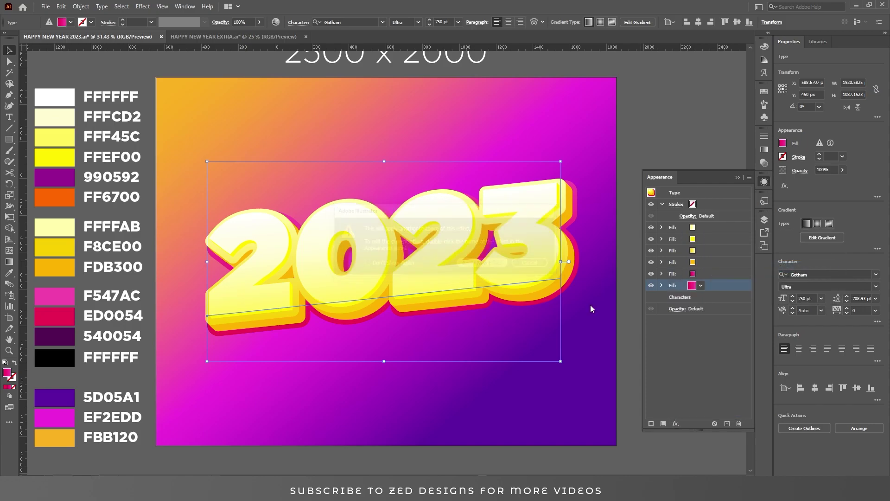
pyautogui.press('Tab')
pyautogui.press('Tab')
pyautogui.write('.5')
pyautogui.press('Tab')
pyautogui.write('.5')
pyautogui.press('Tab')
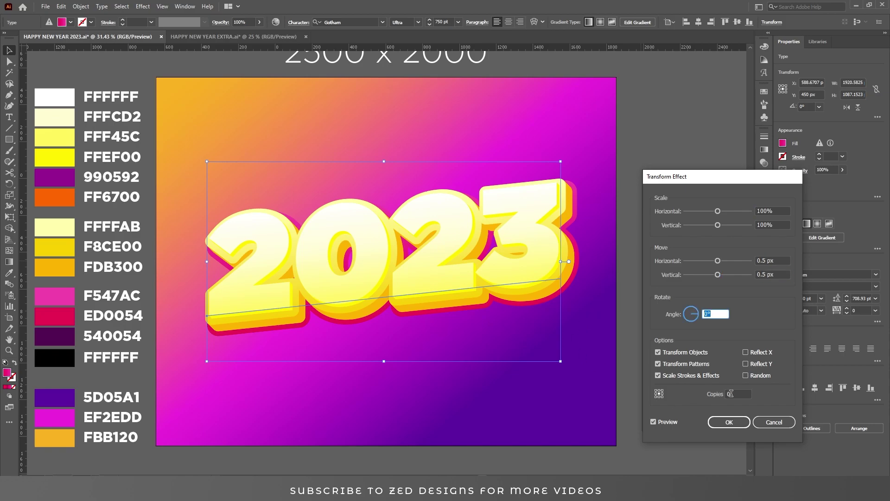
pyautogui.press('Tab')
pyautogui.write('4')
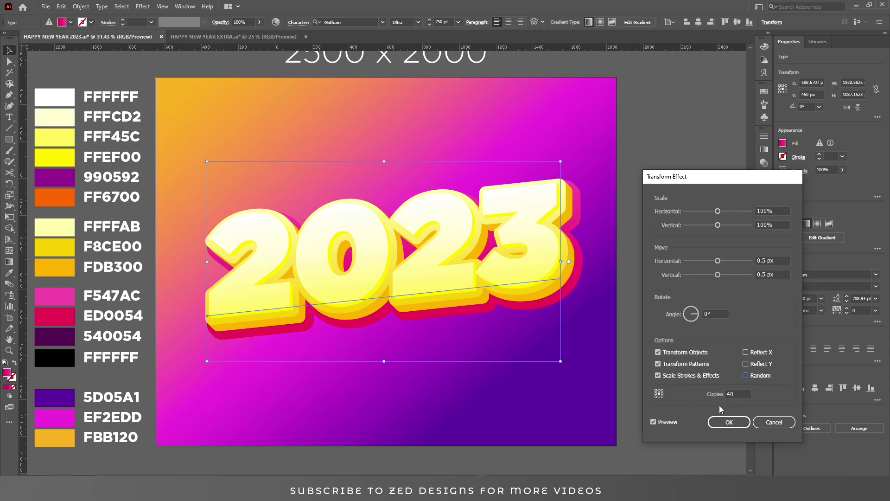
pyautogui.click(729, 421)
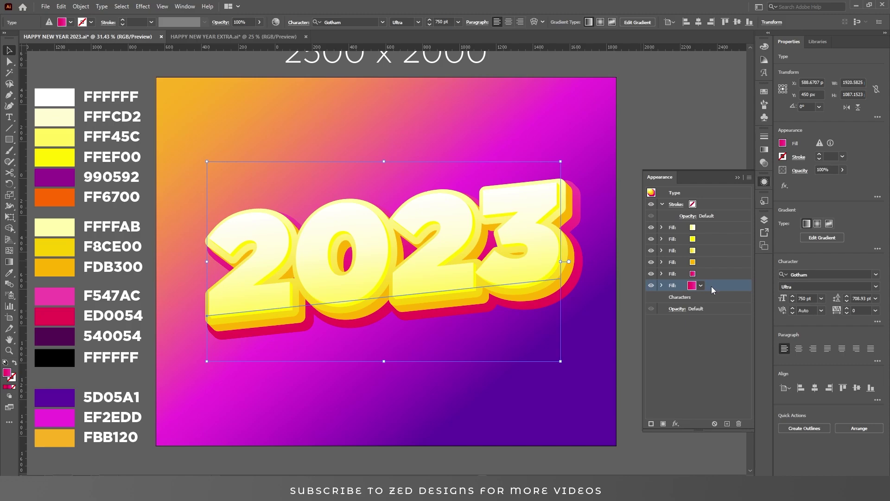
# Add an Inner Glow to the yellow fill in FF6700 at 60% opacity with 30 px edge blur
pyautogui.click(713, 240)
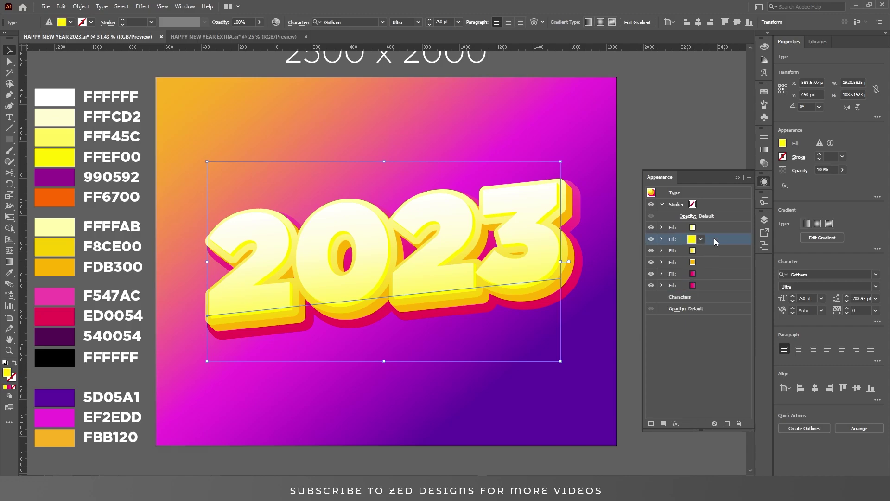
pyautogui.click(676, 424)
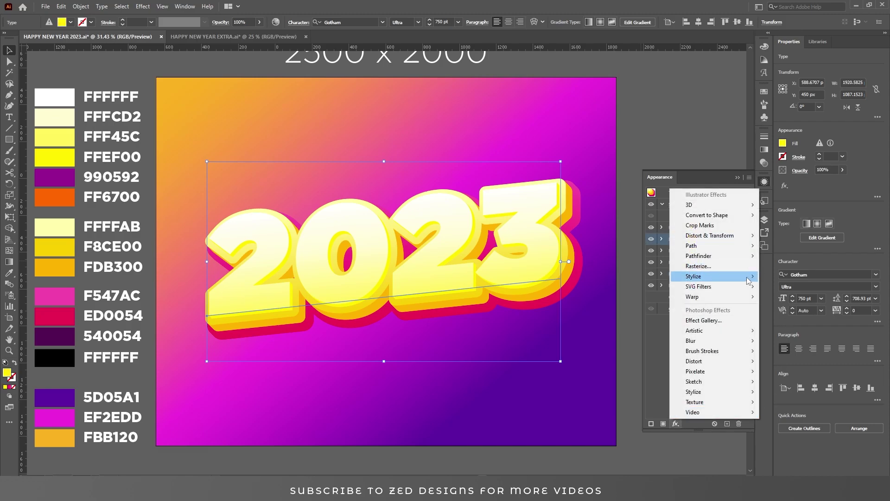
pyautogui.moveTo(748, 280)
pyautogui.click(795, 297)
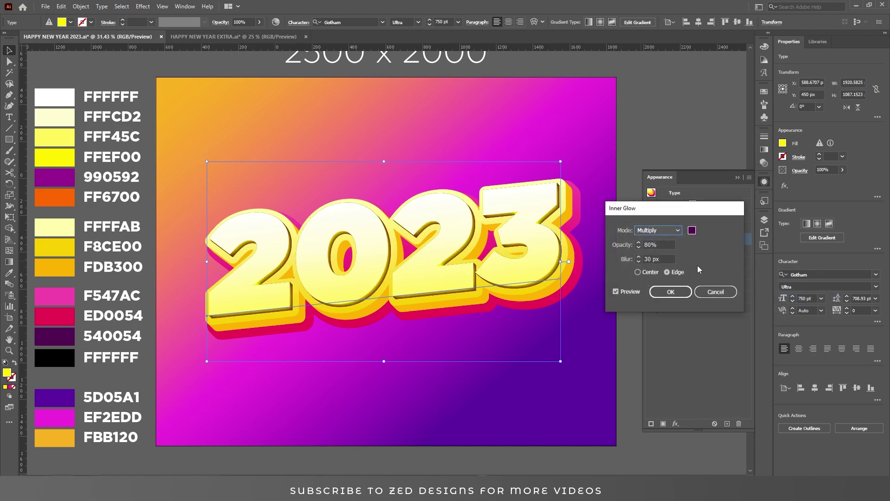
pyautogui.click(692, 231)
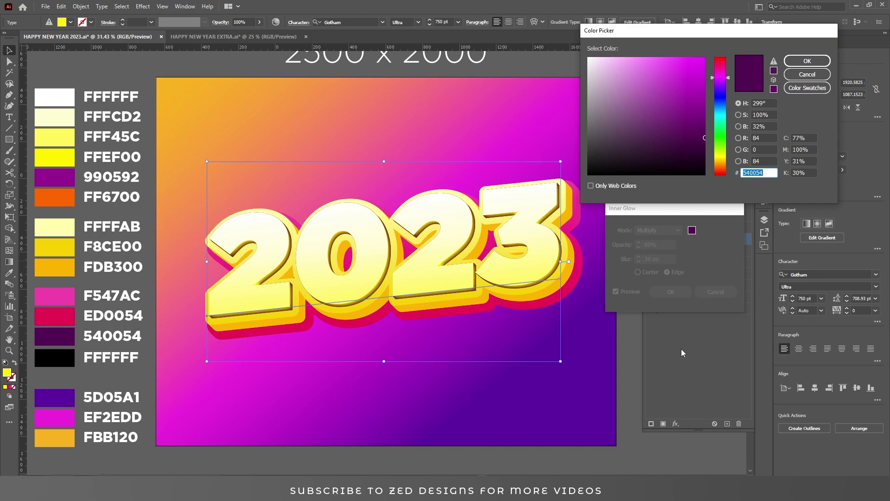
pyautogui.write('FF6700')
pyautogui.press('Tab')
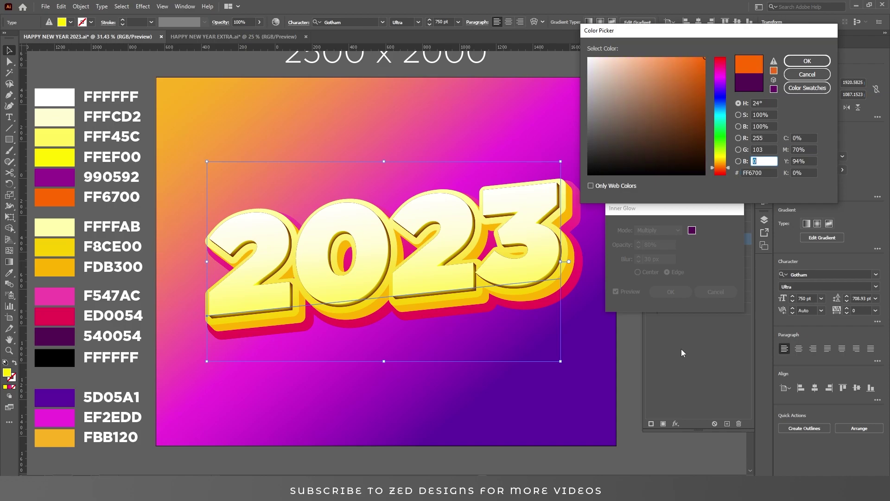
pyautogui.click(806, 60)
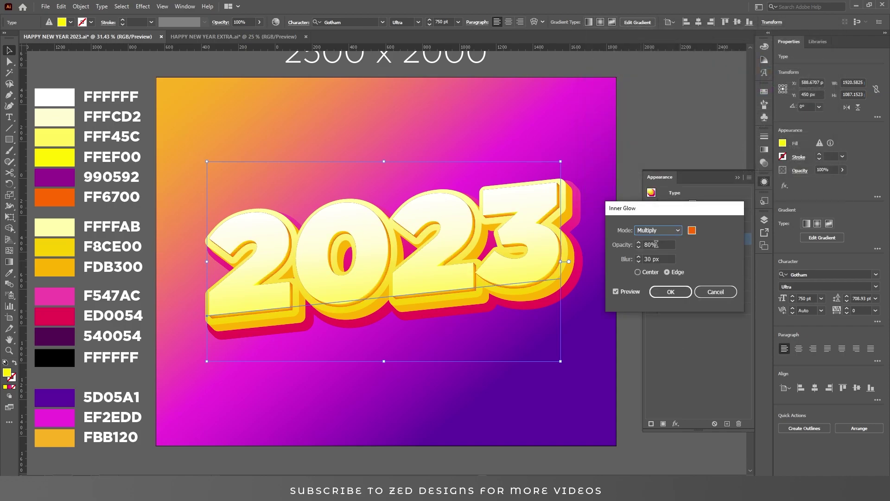
pyautogui.doubleClick(654, 244)
pyautogui.write('60')
pyautogui.press('Tab')
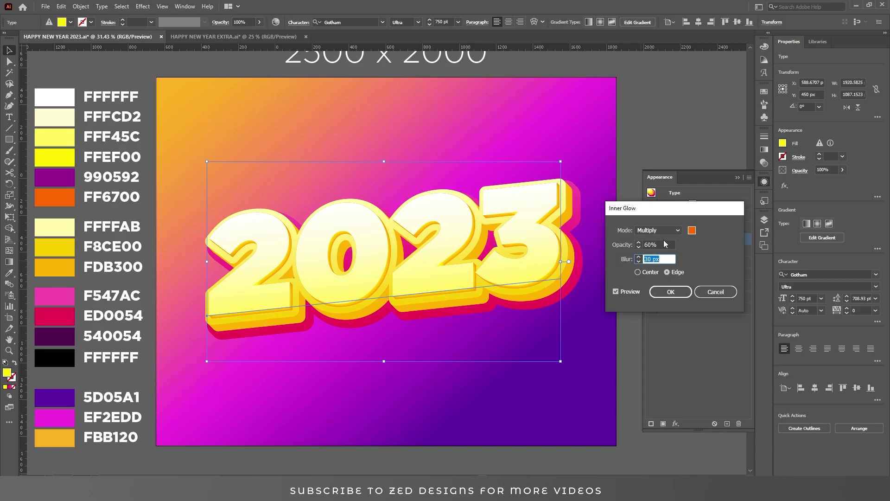
pyautogui.click(669, 292)
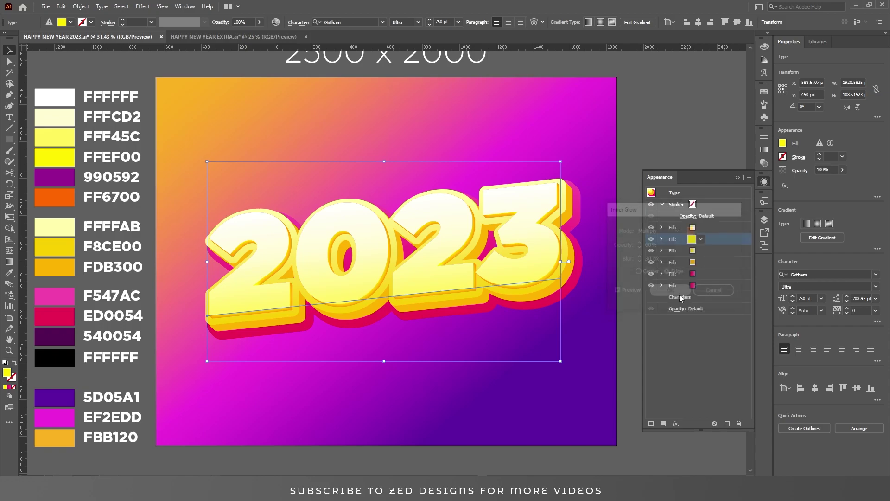
pyautogui.click(713, 239)
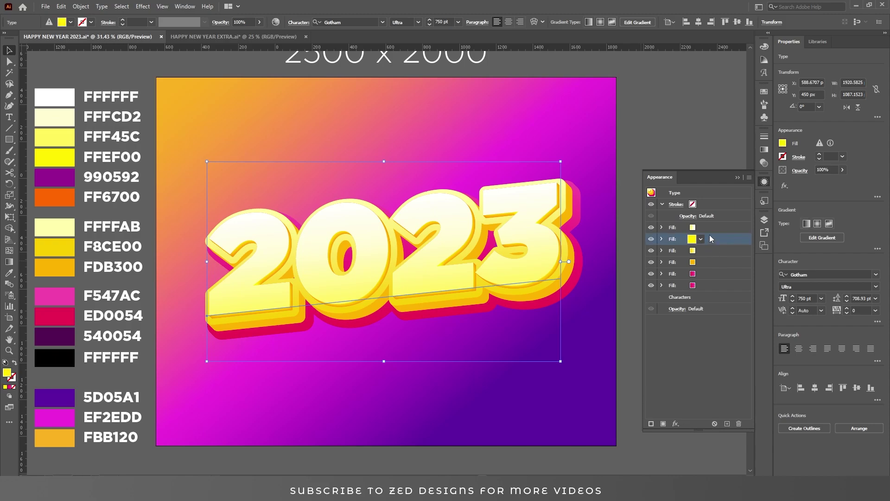
# Duplicate the top fill, recolour it purple 990592, and move it beneath the yellow fills
pyautogui.click(711, 229)
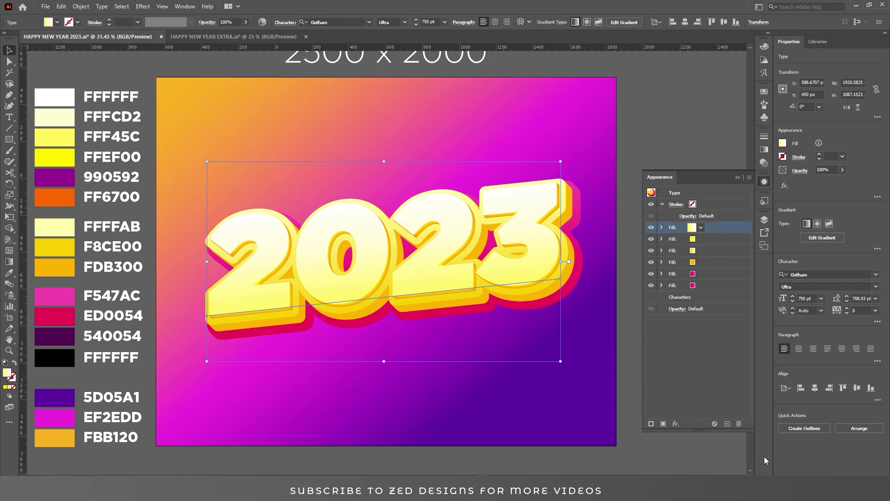
pyautogui.click(727, 424)
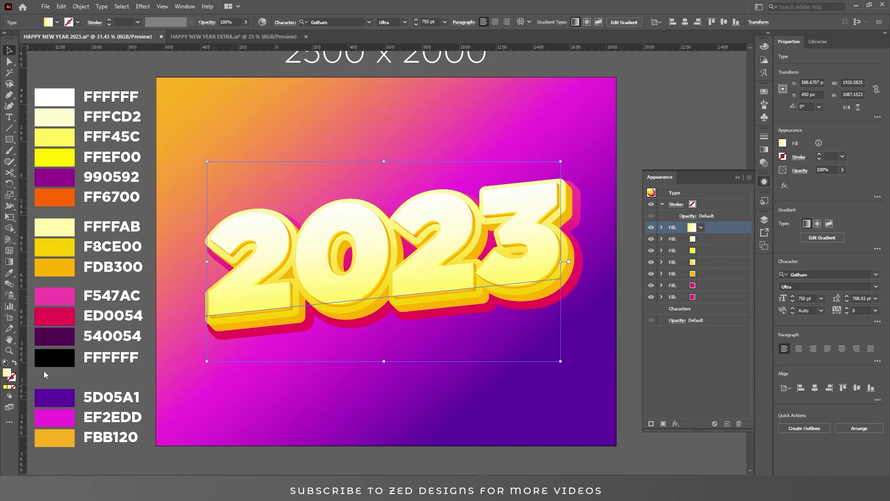
pyautogui.doubleClick(7, 372)
pyautogui.write('990592')
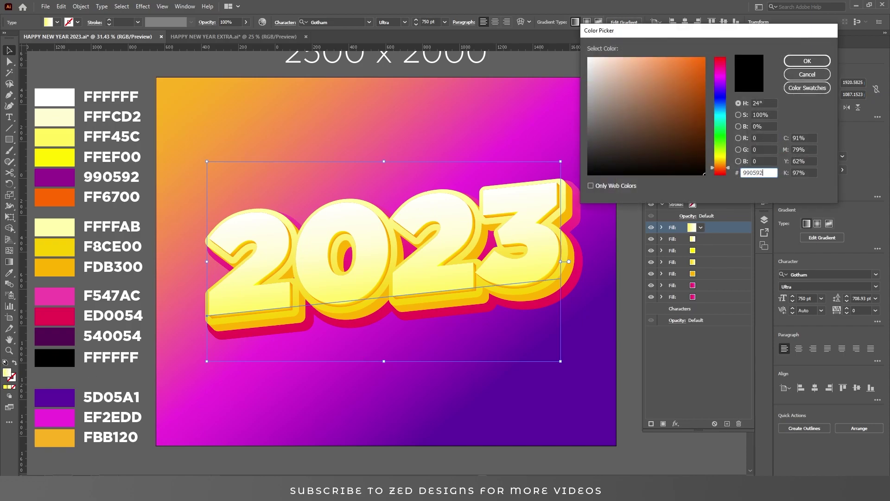
pyautogui.press('Tab')
pyautogui.click(807, 61)
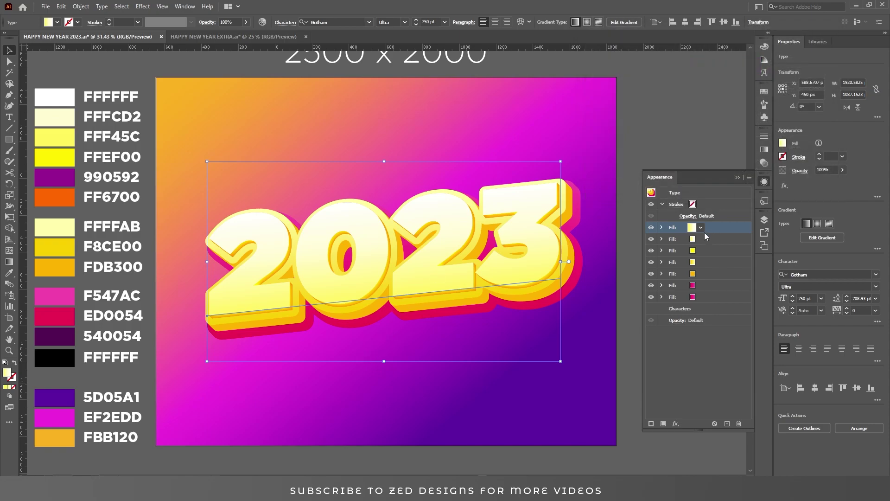
pyautogui.moveTo(717, 228); pyautogui.dragTo(708, 254)
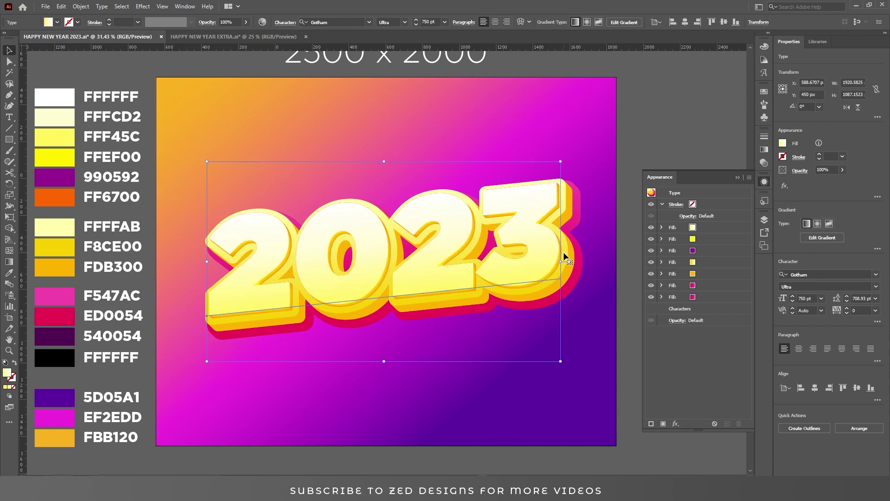
# Shift the purple fill 15 px down and right with a Transform effect
pyautogui.scroll(5, 580, 274)
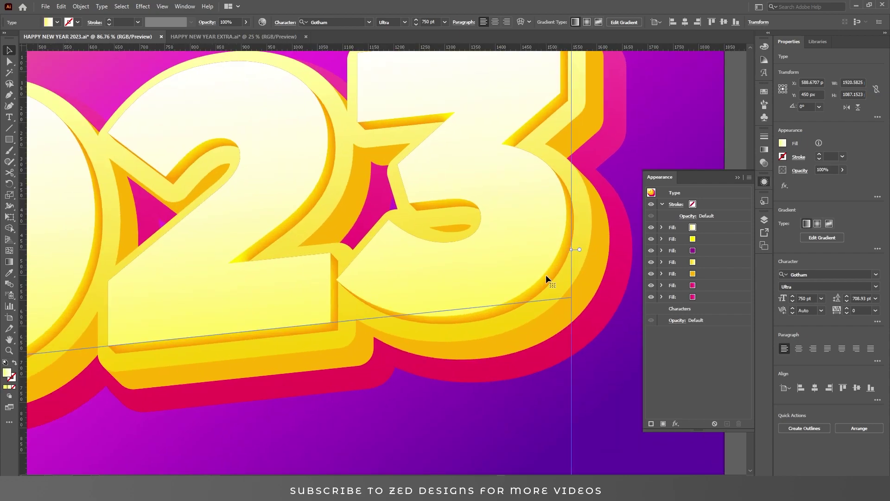
pyautogui.click(708, 251)
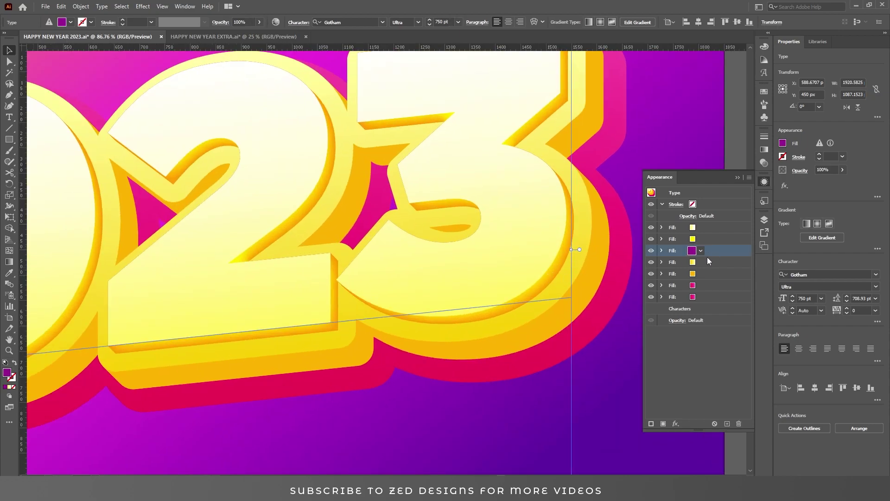
pyautogui.click(662, 251)
pyautogui.click(676, 425)
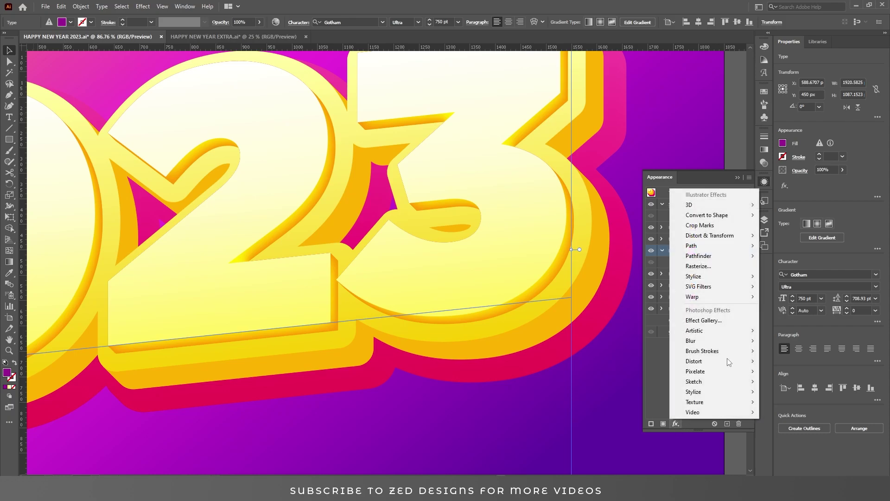
pyautogui.moveTo(742, 243)
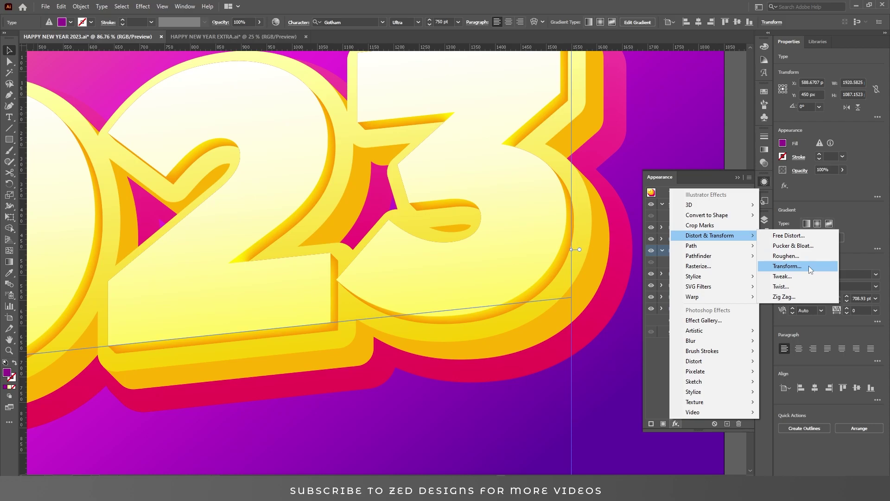
pyautogui.click(808, 265)
pyautogui.press('Tab')
pyautogui.press('Tab')
pyautogui.write('15')
pyautogui.press('Tab')
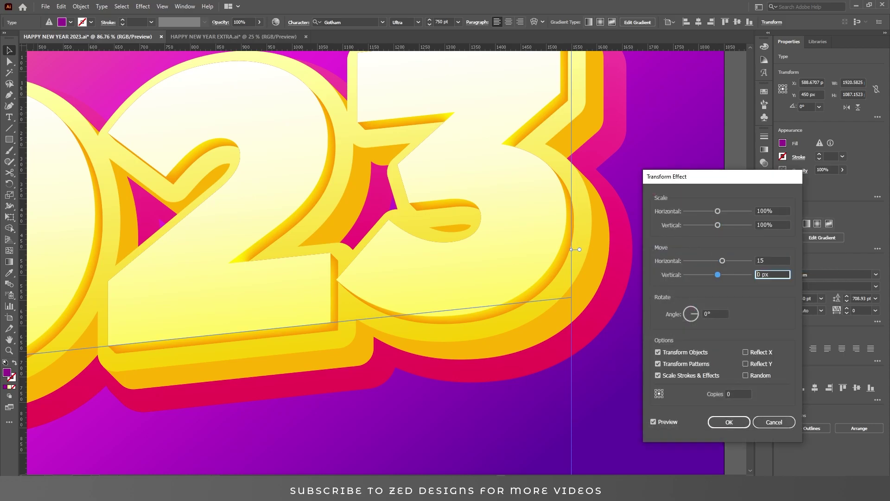
pyautogui.write('15')
pyautogui.press('Tab')
pyautogui.click(729, 422)
# Apply an 8 px Gaussian Blur to the purple fill
pyautogui.click(711, 251)
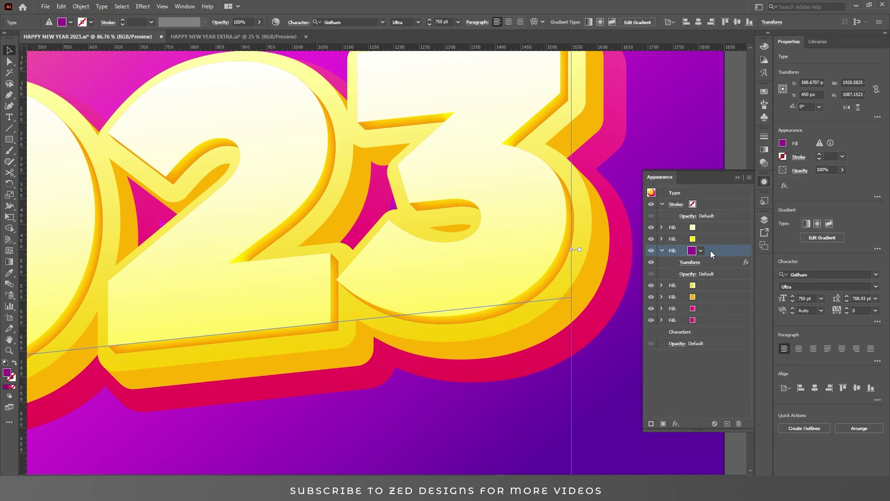
pyautogui.click(675, 424)
pyautogui.moveTo(726, 342)
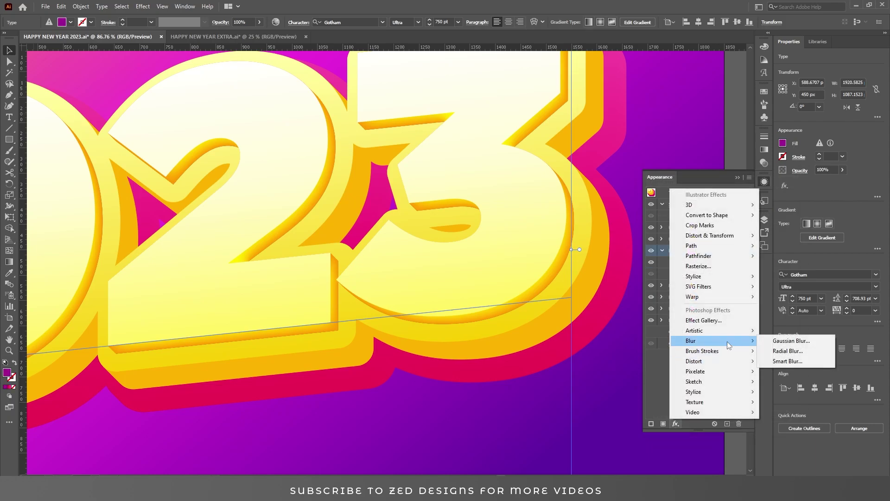
pyautogui.click(785, 340)
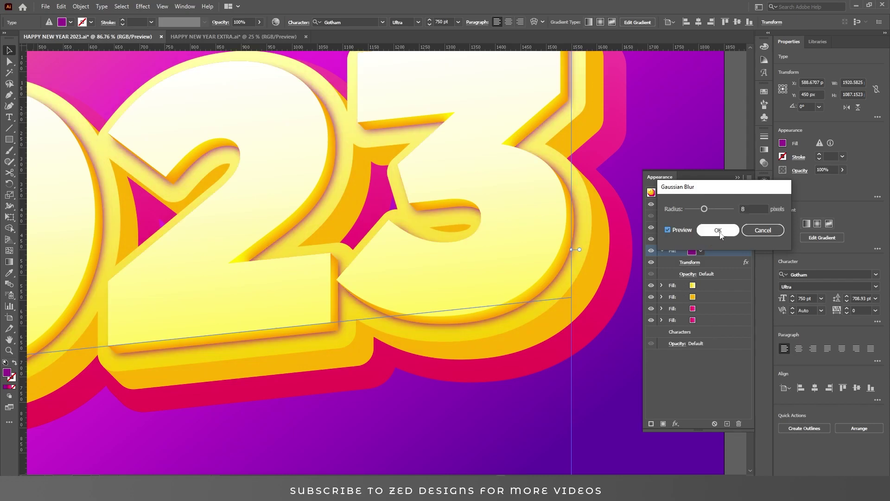
pyautogui.click(720, 232)
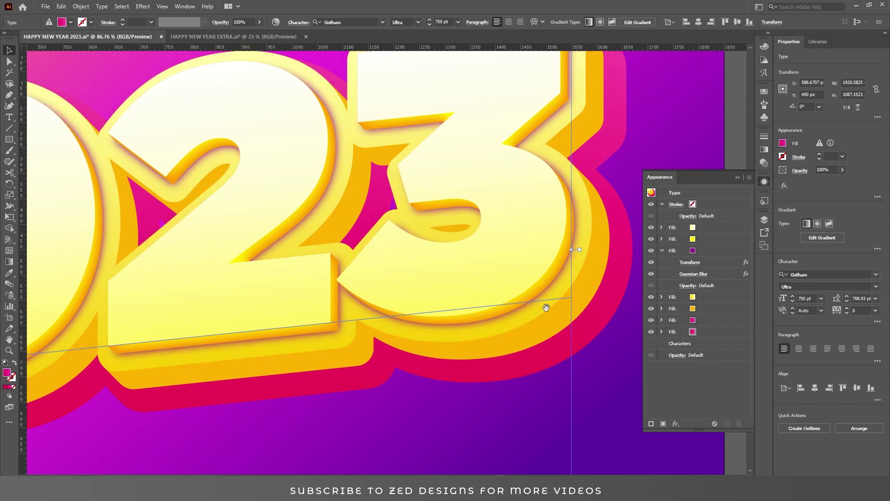
pyautogui.moveTo(546, 307); pyautogui.dragTo(465, 304)
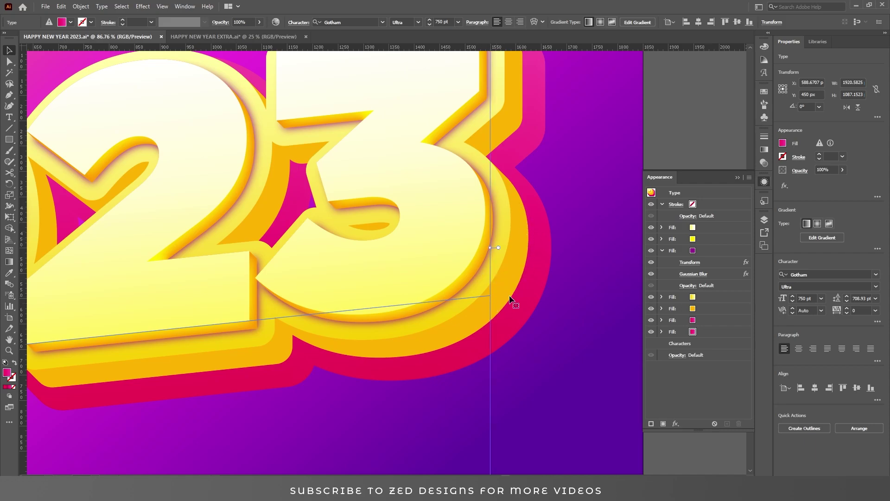
# Select the orange fill layer and briefly hide and reshow it to compare
pyautogui.click(662, 250)
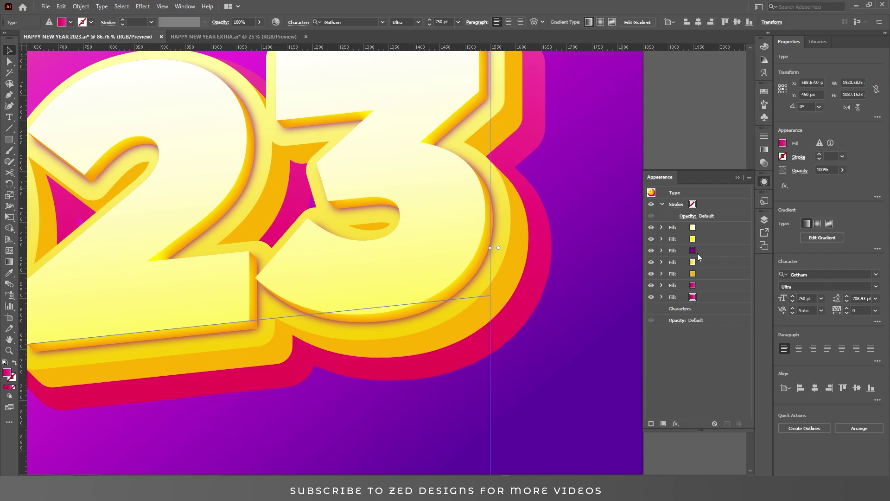
pyautogui.click(698, 253)
pyautogui.click(709, 277)
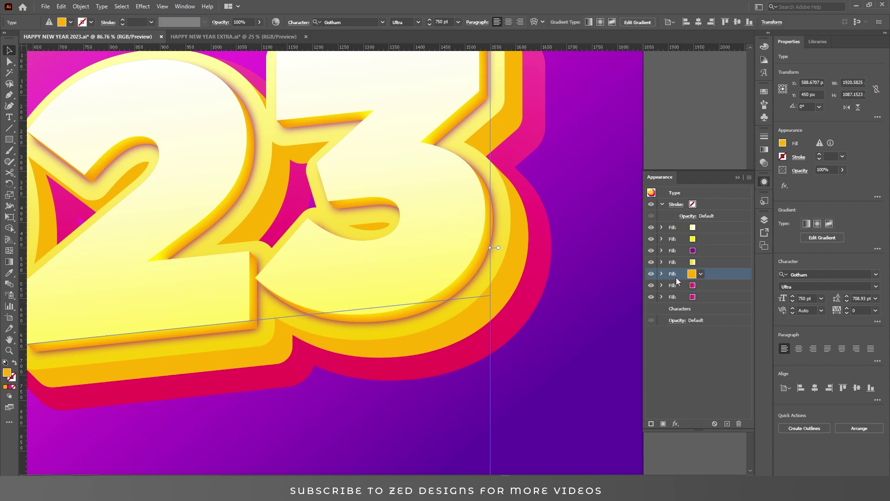
pyautogui.click(651, 274)
pyautogui.click(651, 274)
# Add an Inner Glow to the orange fill at 75% opacity with 40 px blur
pyautogui.click(676, 423)
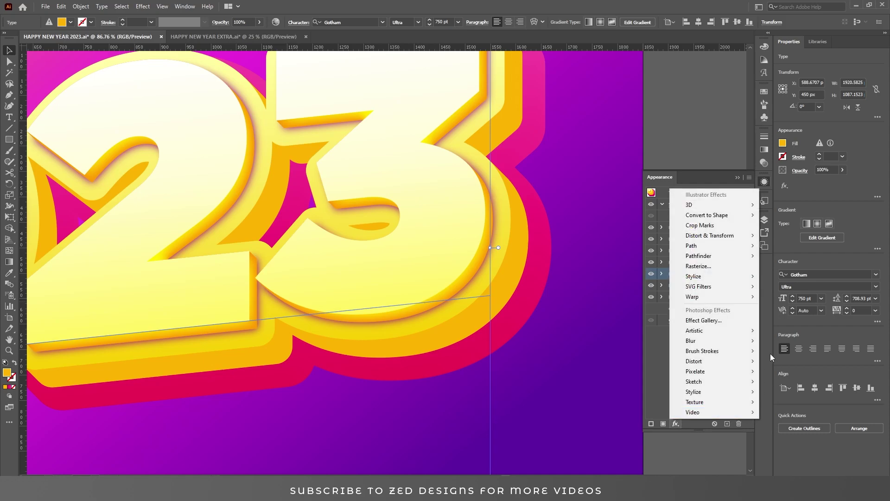
pyautogui.moveTo(739, 276)
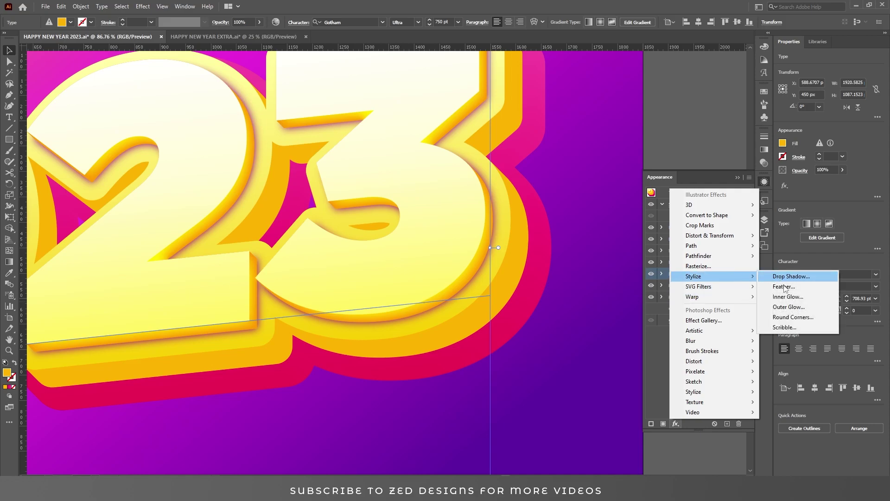
pyautogui.click(788, 297)
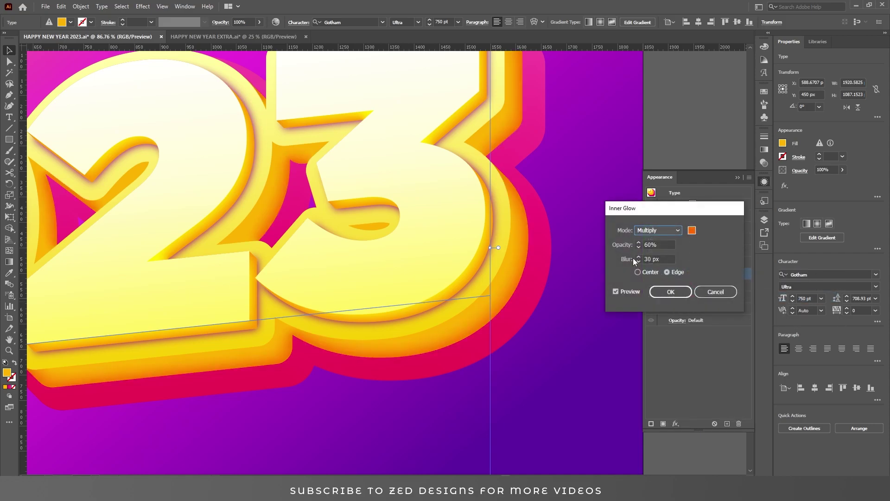
pyautogui.click(664, 243)
pyautogui.write('75')
pyautogui.press('Tab')
pyautogui.write('40')
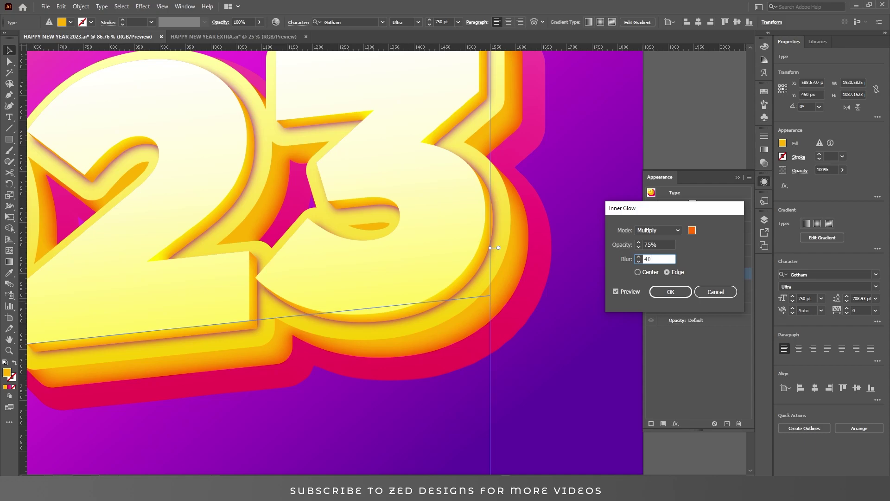
pyautogui.hotkey('shift', 'Tab')
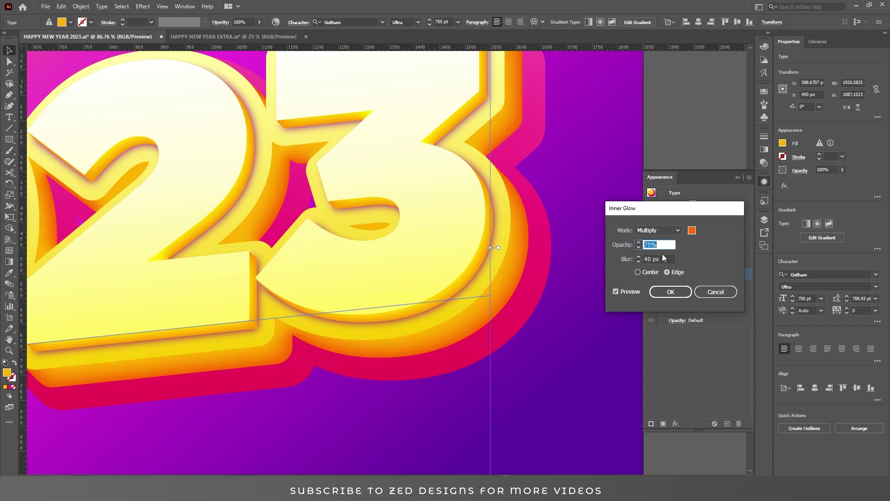
pyautogui.click(670, 292)
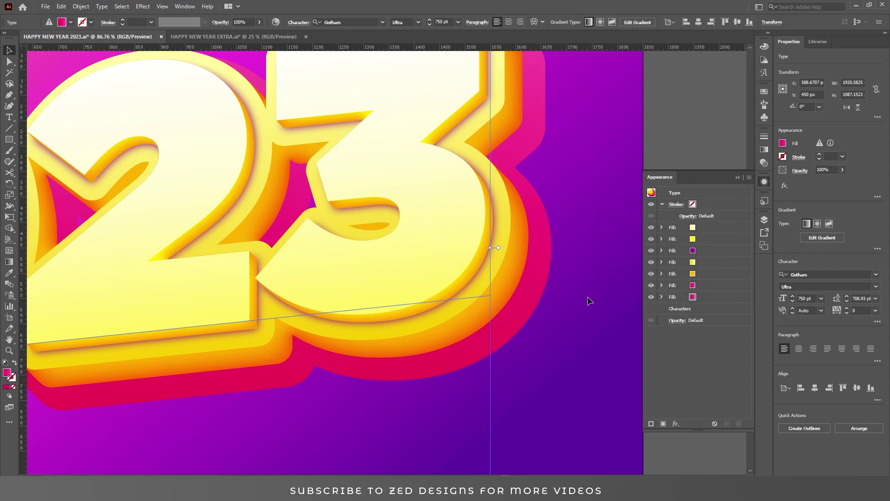
# Duplicate the fourth, light yellow fill of 2023 and make the copy red
pyautogui.keyDown('ctrl'); pyautogui.keyDown('alt'); pyautogui.click(452, 277); pyautogui.keyUp('alt'); pyautogui.keyUp('ctrl')
pyautogui.keyDown('ctrl'); pyautogui.keyDown('alt'); pyautogui.click(454, 278); pyautogui.keyUp('alt'); pyautogui.keyUp('ctrl')
pyautogui.keyDown('ctrl'); pyautogui.keyDown('alt'); pyautogui.click(442, 281); pyautogui.keyUp('alt'); pyautogui.keyUp('ctrl')
pyautogui.moveTo(313, 249); pyautogui.dragTo(547, 263)
pyautogui.moveTo(494, 292); pyautogui.dragTo(503, 263)
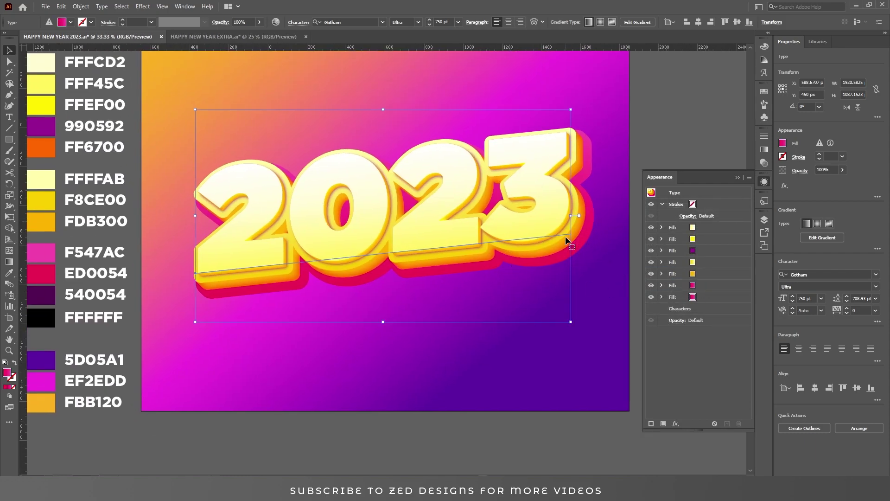
pyautogui.click(709, 262)
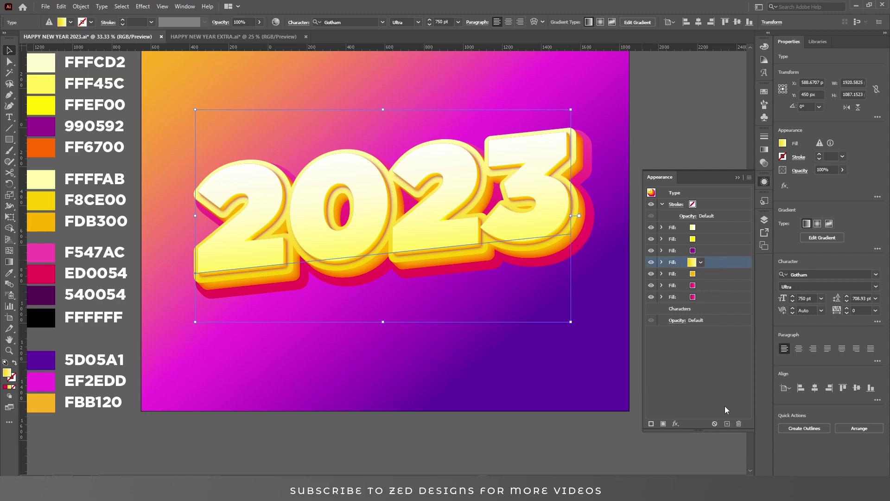
pyautogui.click(726, 423)
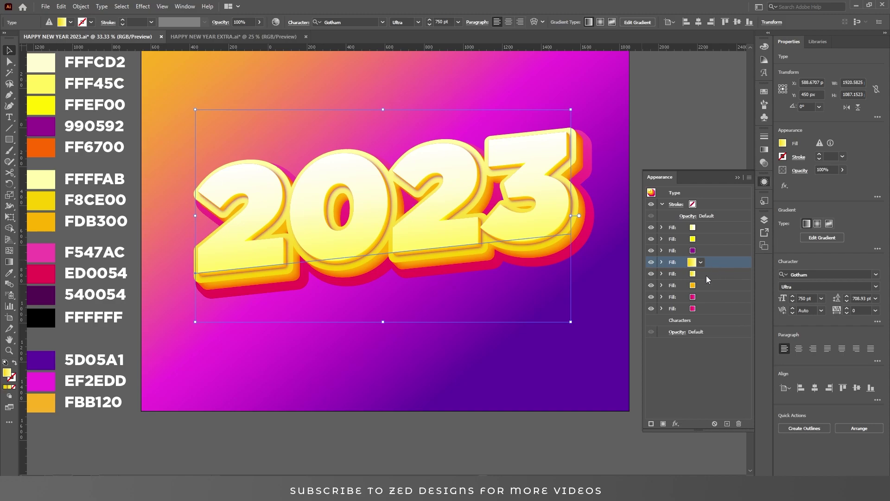
pyautogui.click(701, 263)
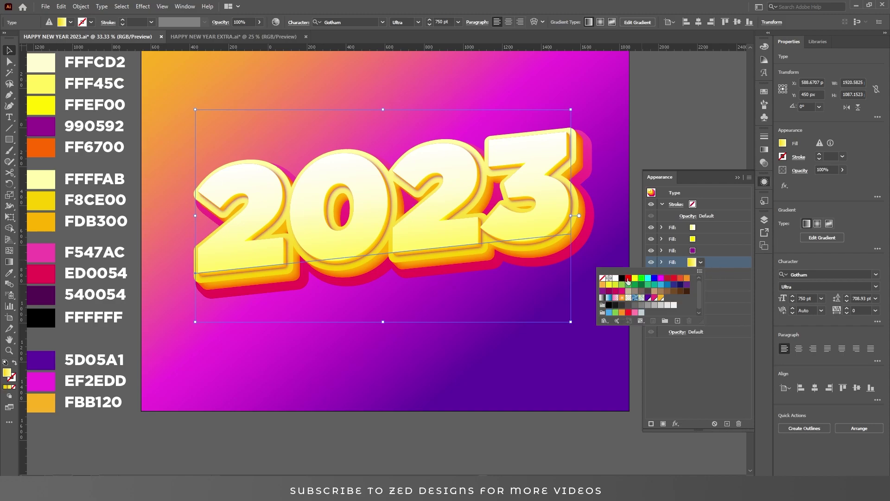
pyautogui.click(628, 280)
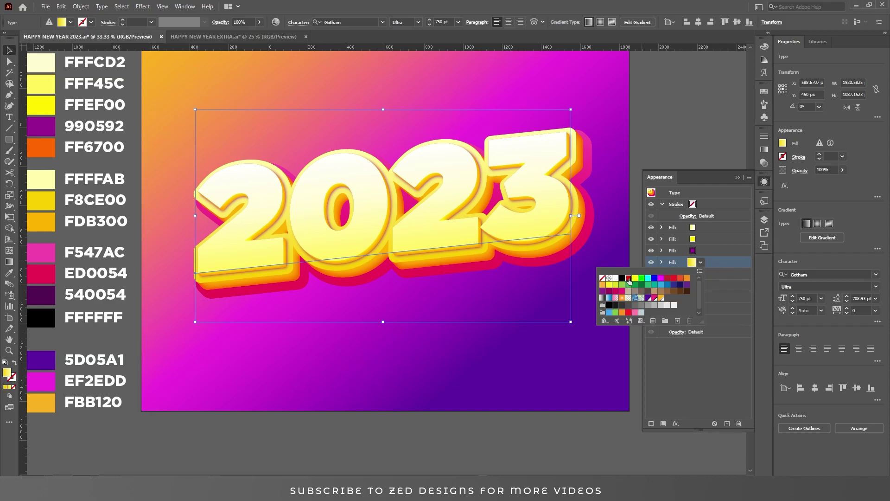
pyautogui.click(727, 375)
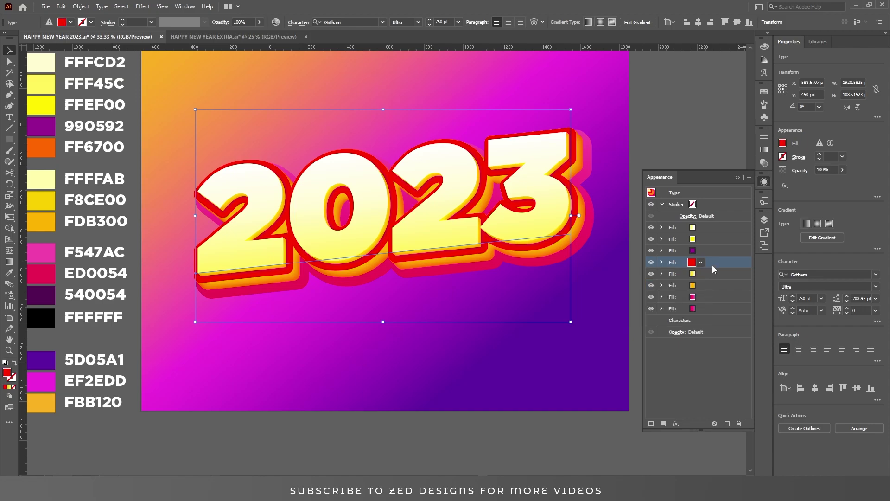
# Set the red fill's Transform effect to move 50 px horizontally and 50 px vertically
pyautogui.click(662, 262)
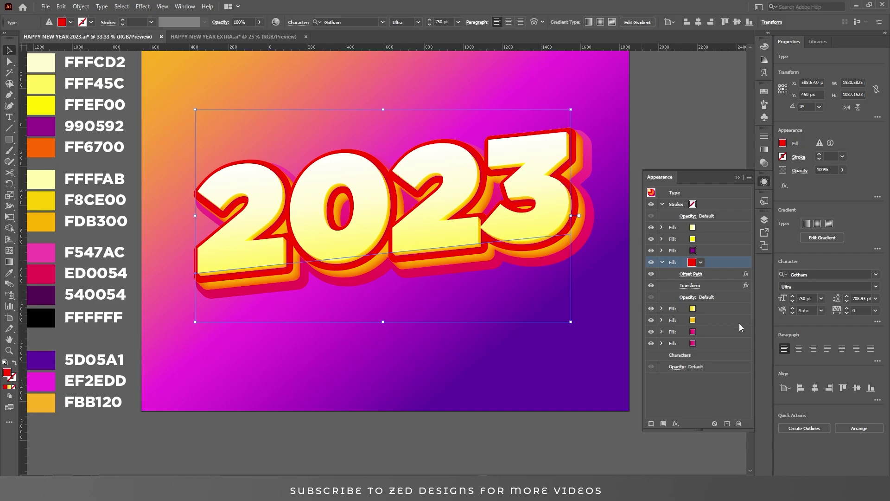
pyautogui.press('Tab')
pyautogui.press('Tab')
pyautogui.press('Tab')
pyautogui.hotkey('shift', 'Tab')
pyautogui.write('50')
pyautogui.press('Tab')
pyautogui.write('50')
pyautogui.press('Tab')
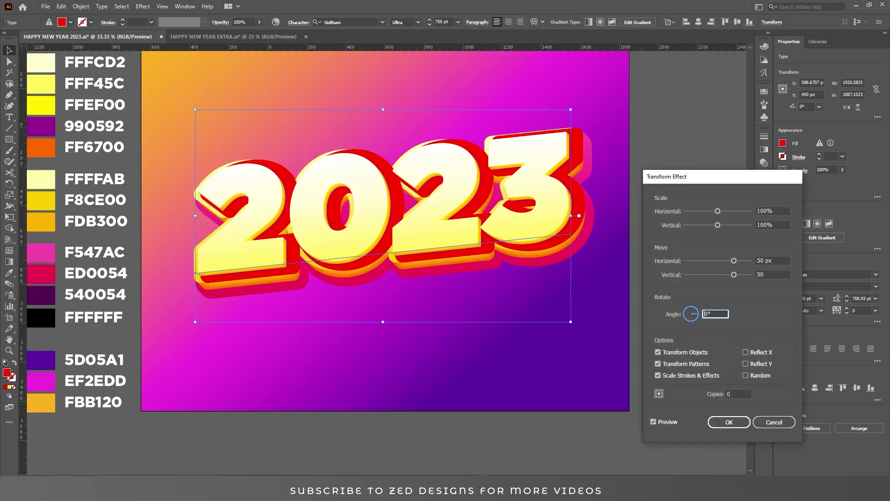
pyautogui.click(729, 422)
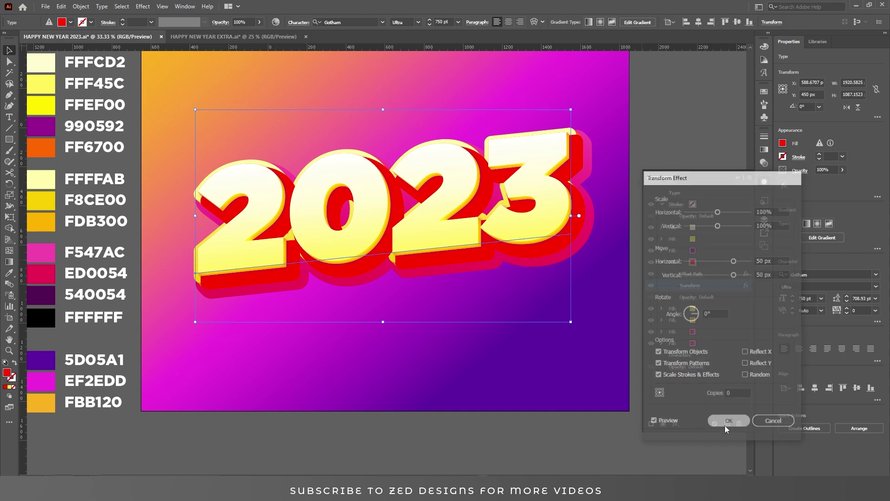
pyautogui.click(668, 262)
pyautogui.click(663, 262)
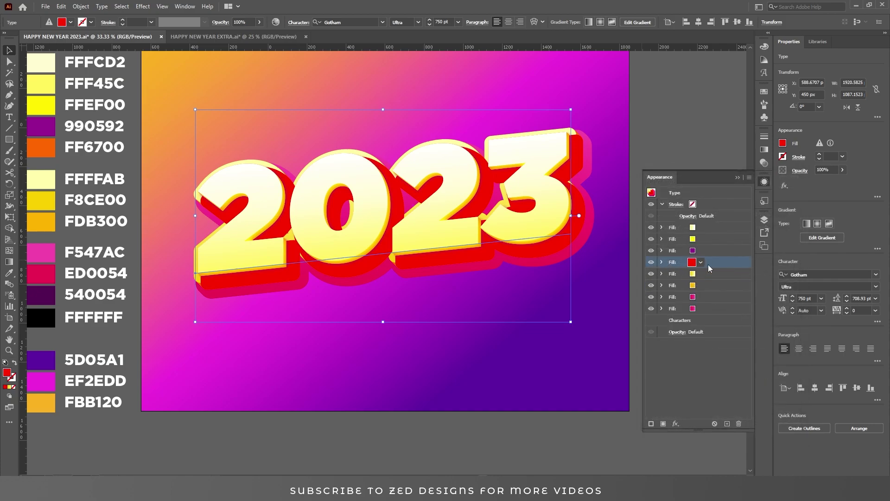
# Recolour the offset fill to dark purple #540054 and move it beneath the orange fill
pyautogui.doubleClick(7, 372)
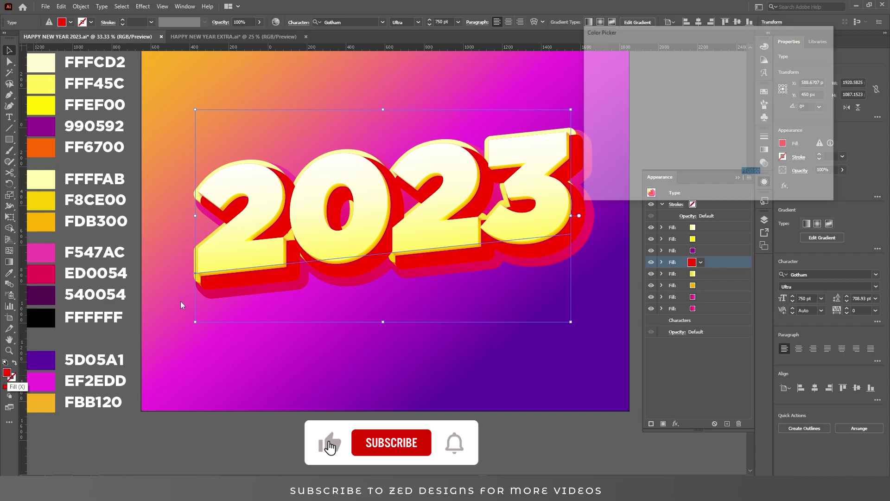
pyautogui.write('540054')
pyautogui.press('Tab')
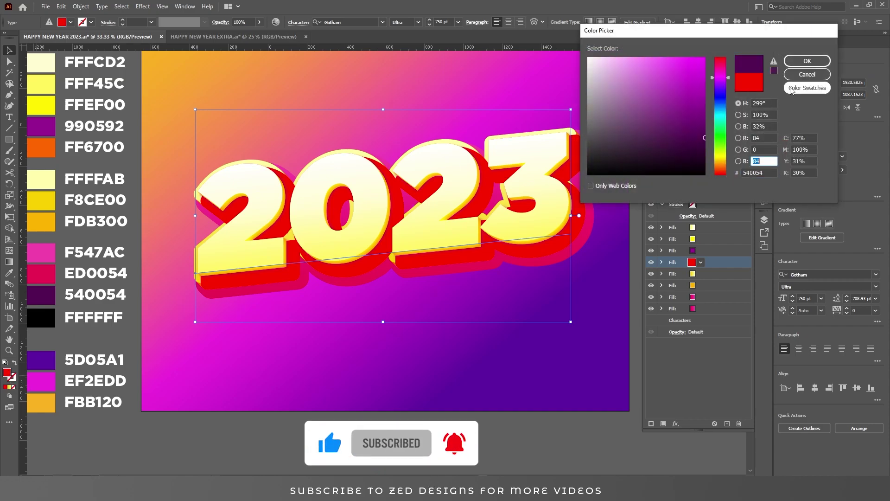
pyautogui.click(808, 62)
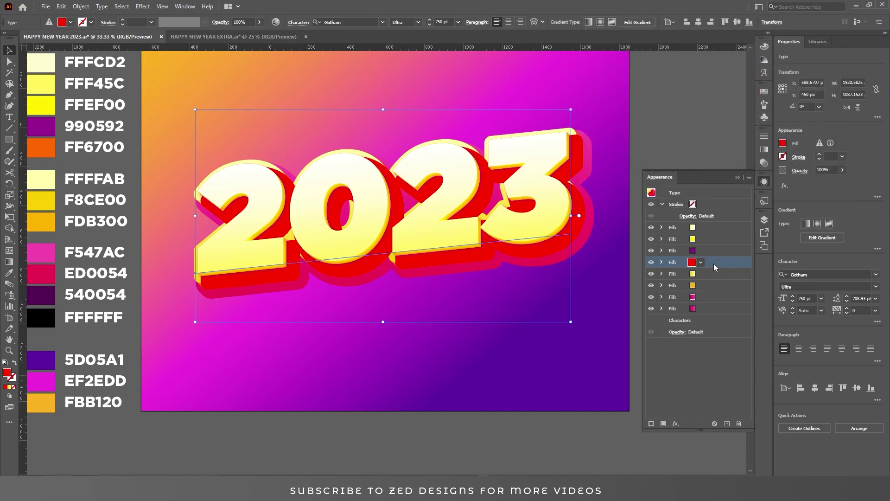
pyautogui.moveTo(714, 263); pyautogui.dragTo(711, 288)
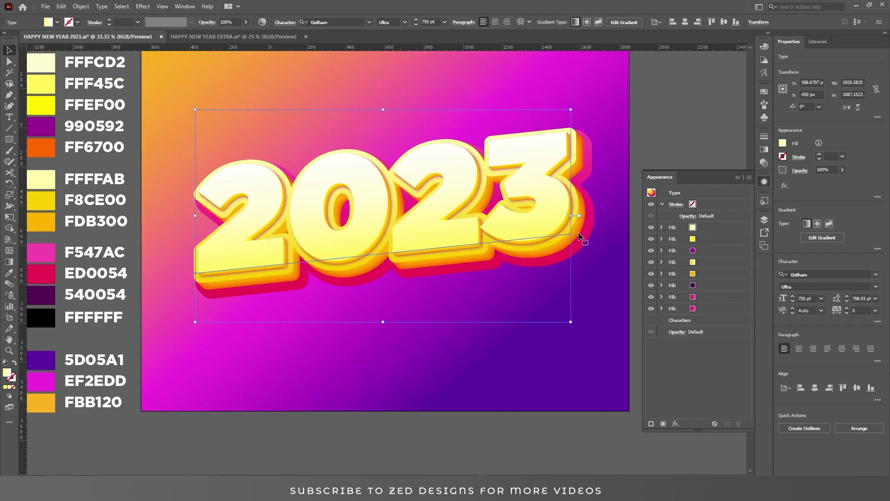
# Add an 8 px Gaussian Blur to the dark purple fill
pyautogui.click(708, 285)
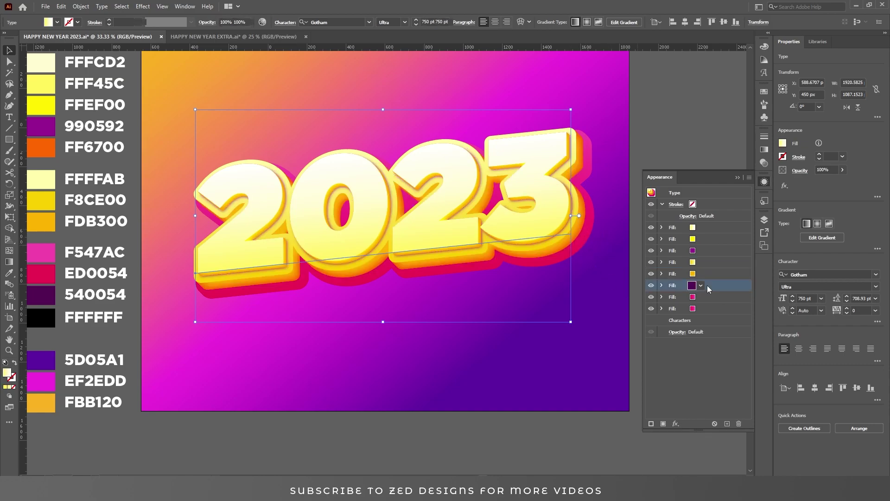
pyautogui.click(676, 423)
pyautogui.moveTo(716, 341)
pyautogui.click(790, 341)
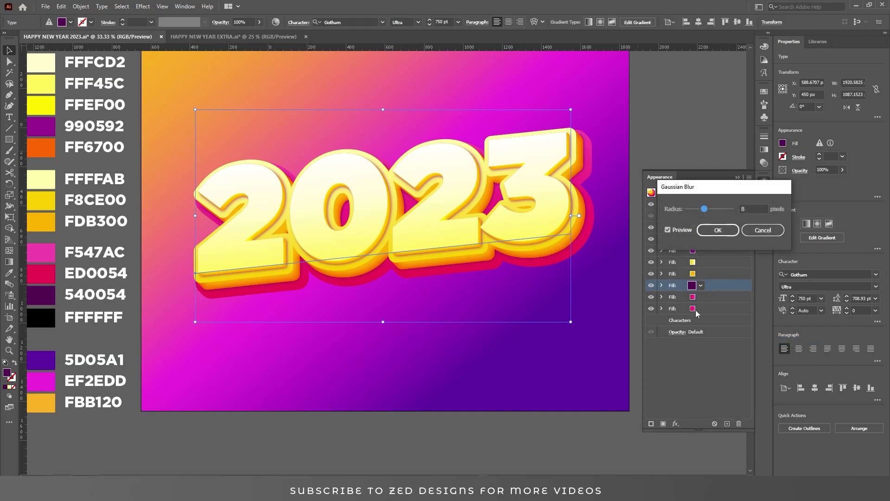
pyautogui.click(718, 230)
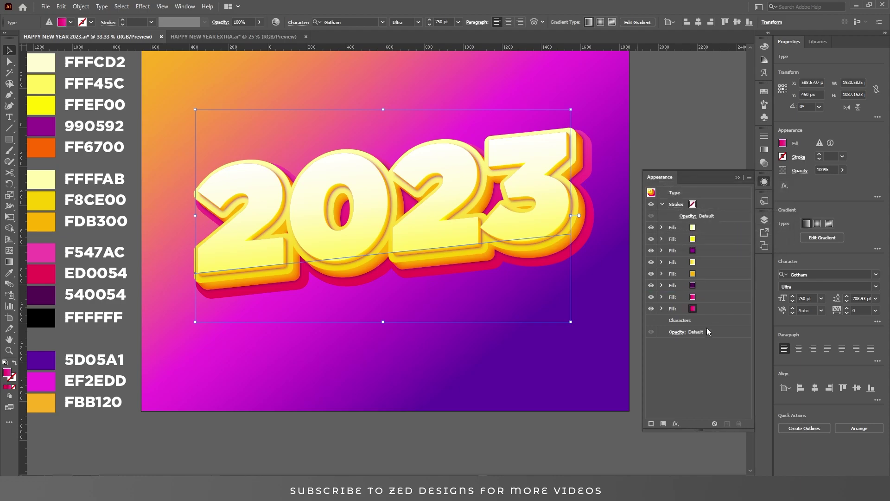
pyautogui.click(708, 287)
pyautogui.click(691, 331)
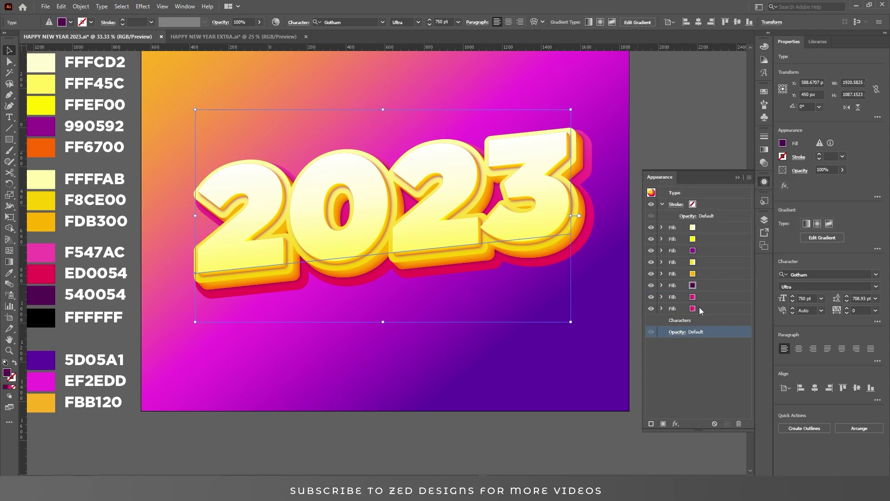
pyautogui.click(698, 308)
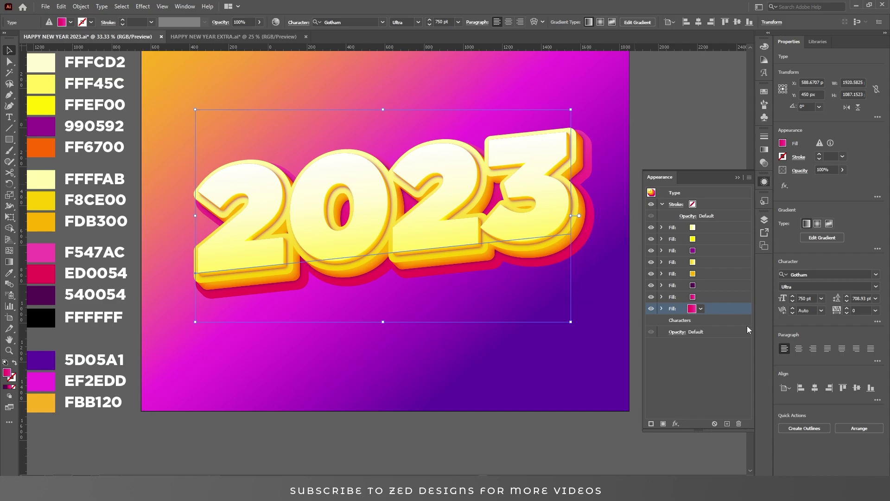
# Add an Inner Glow effect to the pink fill and set its colour to #540054
pyautogui.click(680, 424)
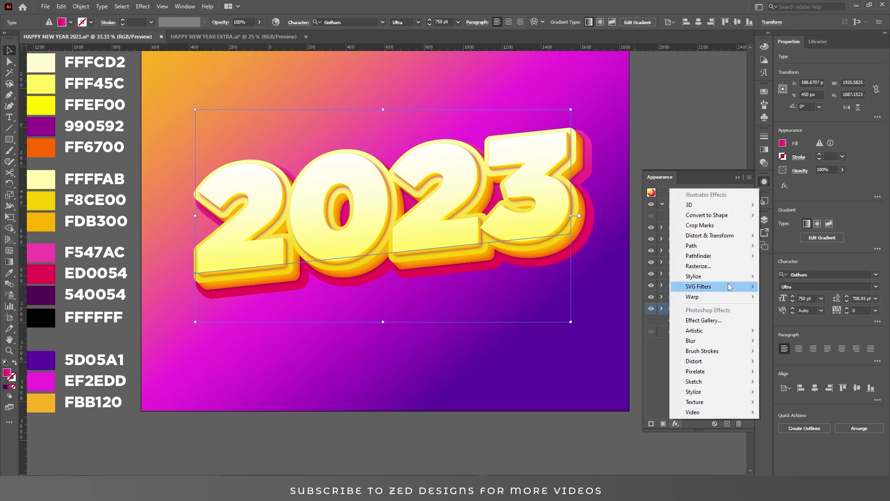
pyautogui.moveTo(729, 286)
pyautogui.click(790, 299)
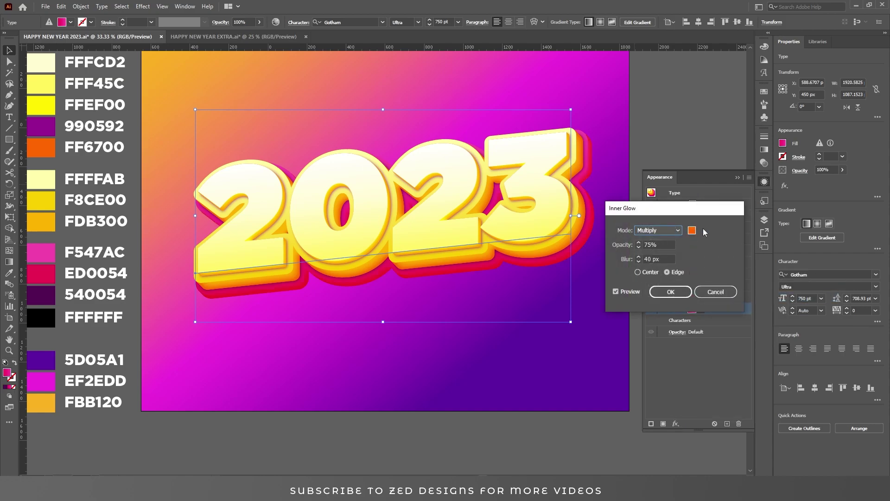
pyautogui.click(691, 230)
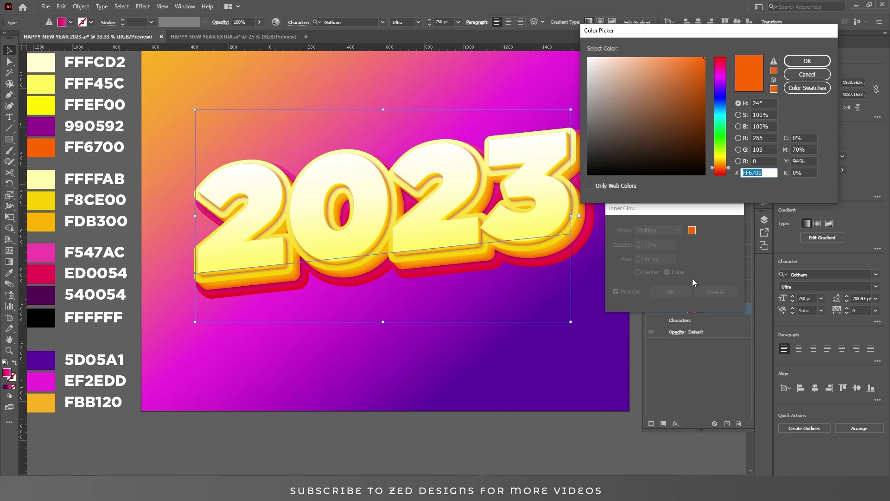
pyautogui.write('54')
pyautogui.hotkey('ctrl', 'a')
pyautogui.write('540054')
pyautogui.press('Tab')
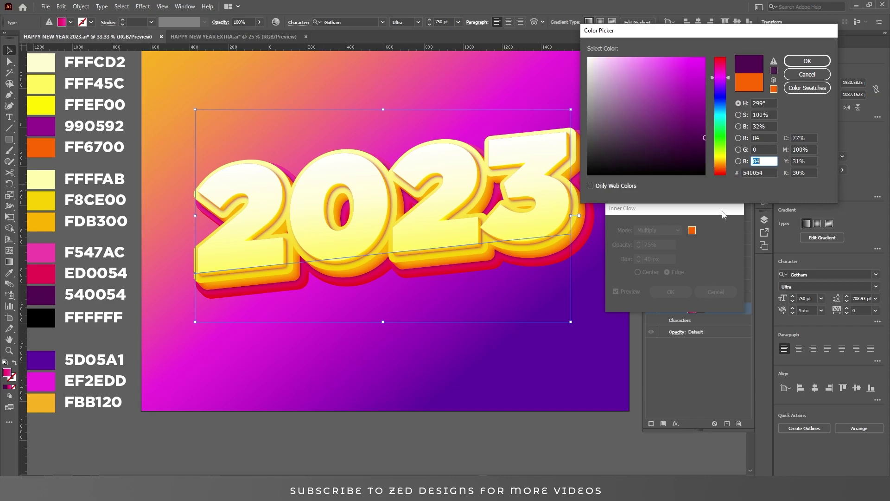
pyautogui.click(769, 171)
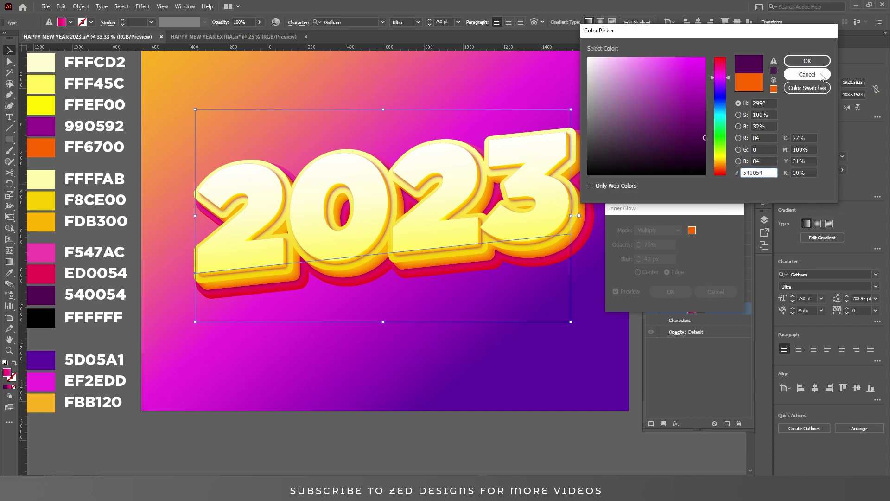
pyautogui.click(807, 60)
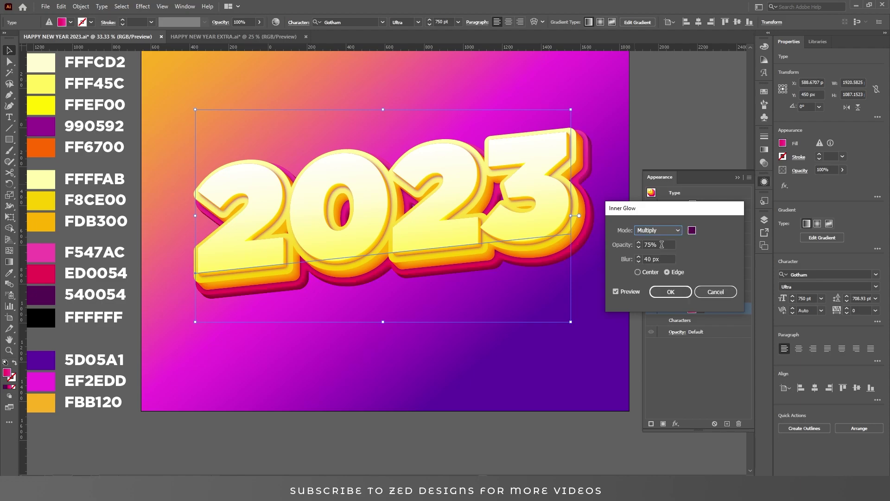
# Set the inner glow to 80% opacity with a 30 px blur and apply it
pyautogui.doubleClick(661, 245)
pyautogui.write('80')
pyautogui.press('Tab')
pyautogui.write('30')
pyautogui.hotkey('shift', 'Tab')
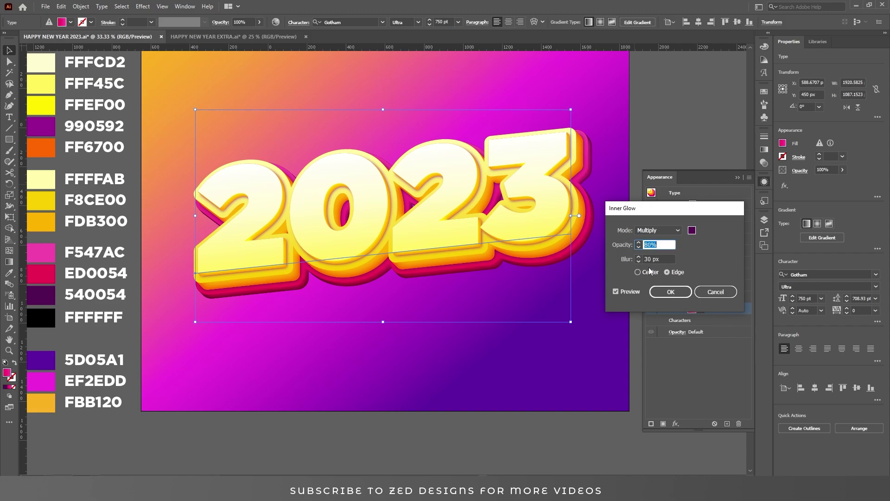
pyautogui.press('Tab')
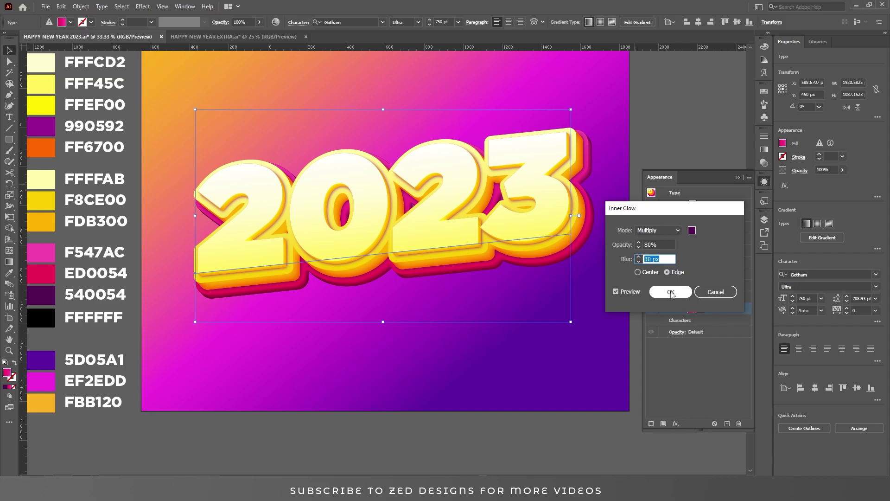
pyautogui.click(671, 292)
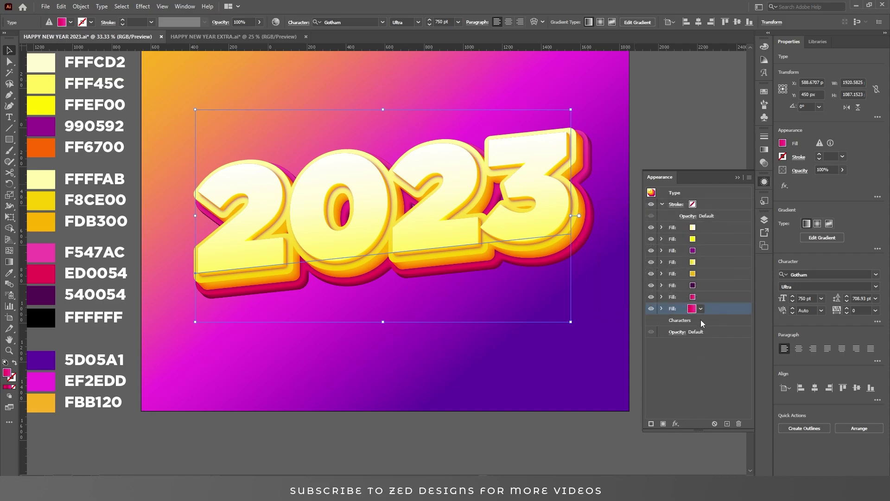
# Move the pink fill up one place, duplicate it, and make the copy black
pyautogui.moveTo(717, 313); pyautogui.dragTo(716, 298)
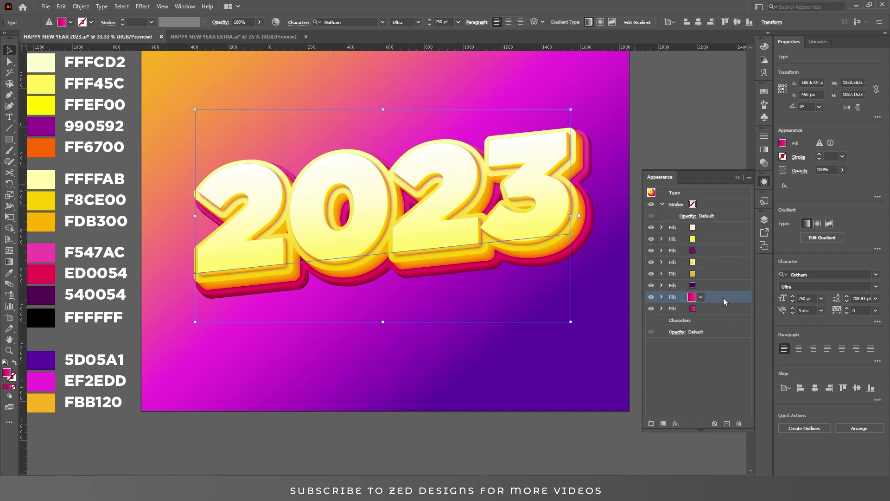
pyautogui.click(726, 423)
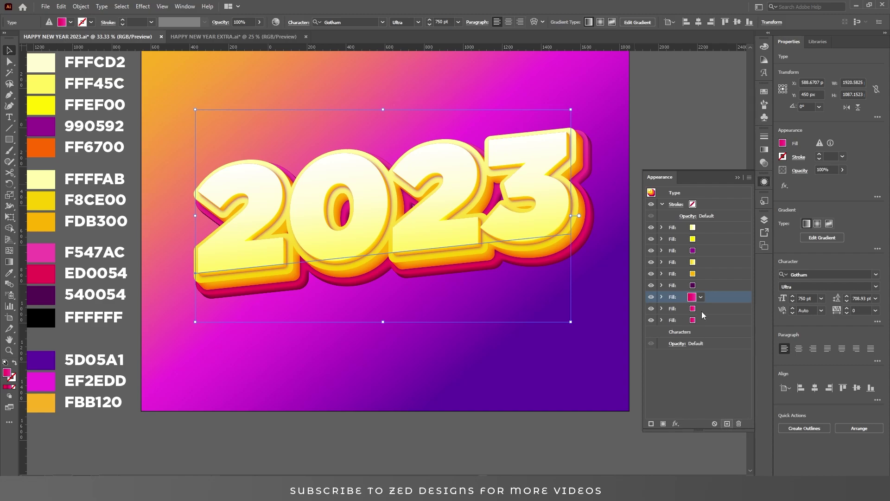
pyautogui.click(701, 298)
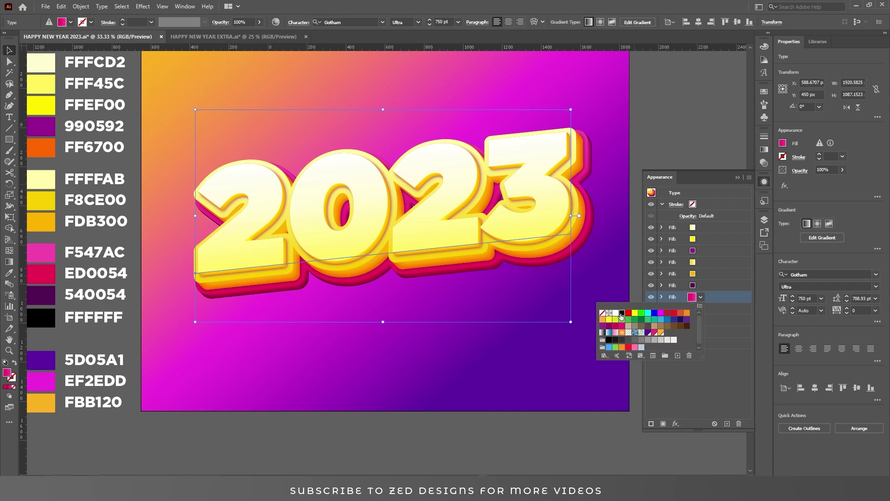
pyautogui.click(609, 339)
pyautogui.click(713, 348)
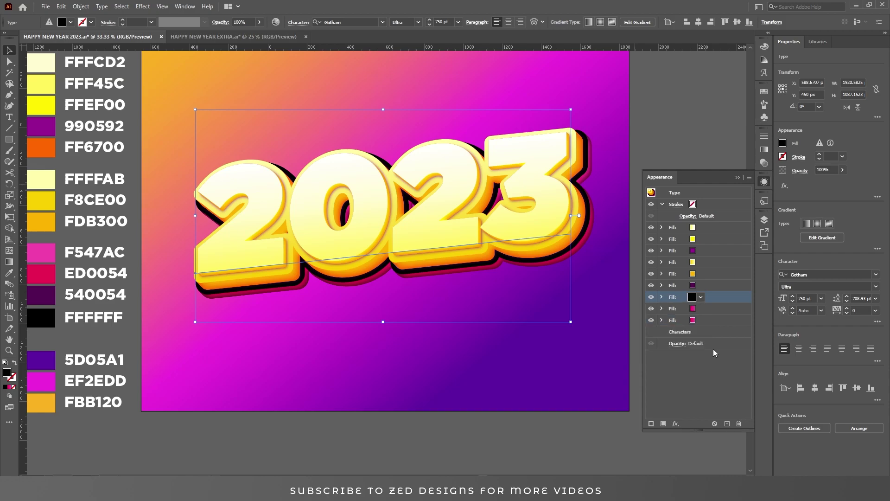
pyautogui.click(662, 297)
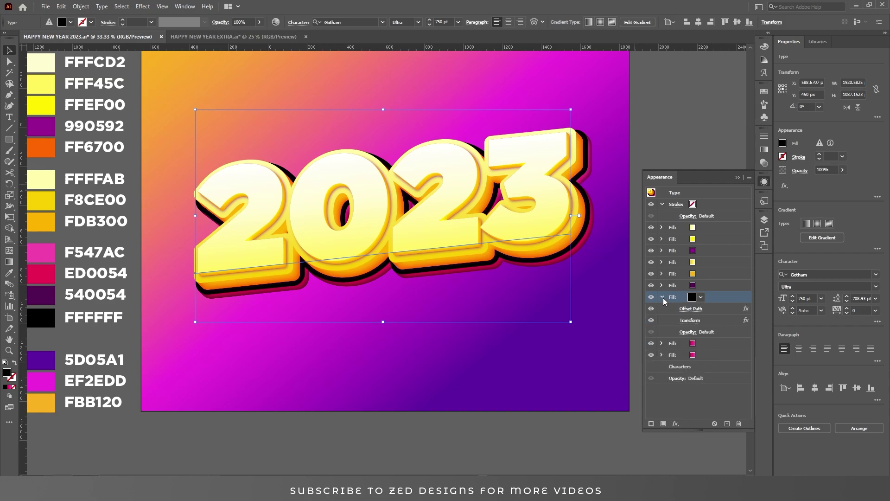
# Set the black fill's Transform move to 70 px horizontally and 70 px vertically
pyautogui.click(692, 321)
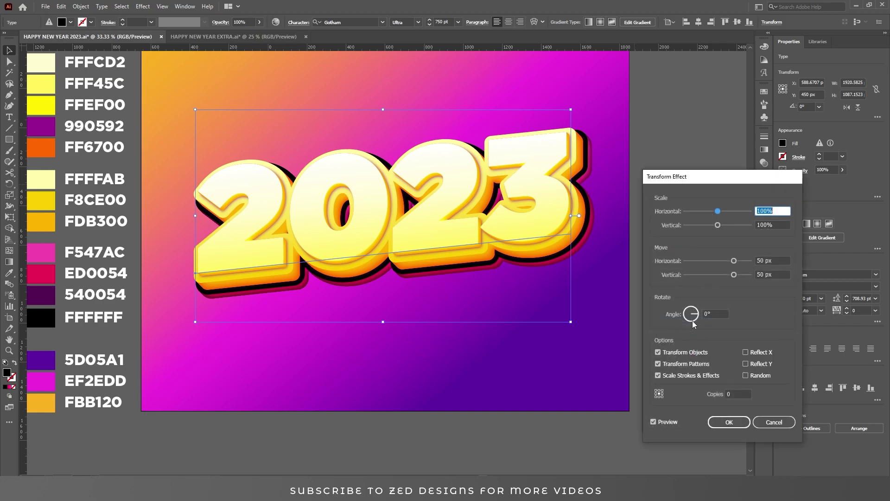
pyautogui.click(773, 261)
pyautogui.write('70')
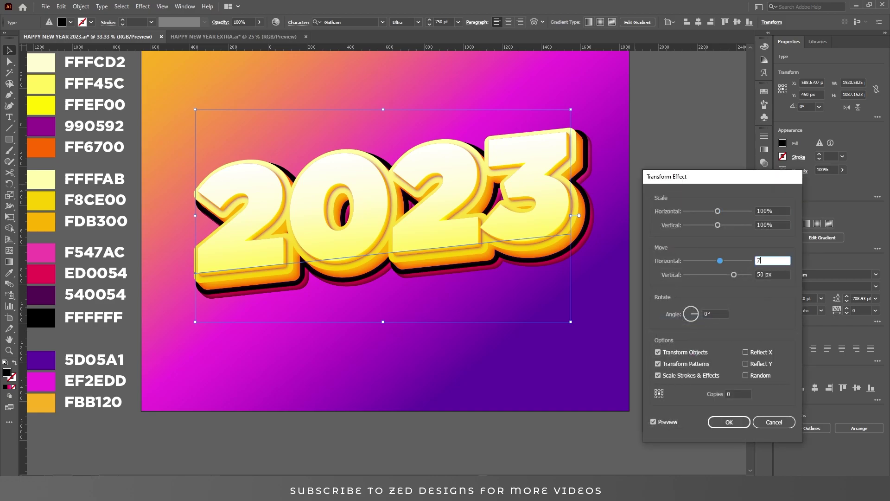
pyautogui.press('Tab')
pyautogui.write('70')
pyautogui.press('Tab')
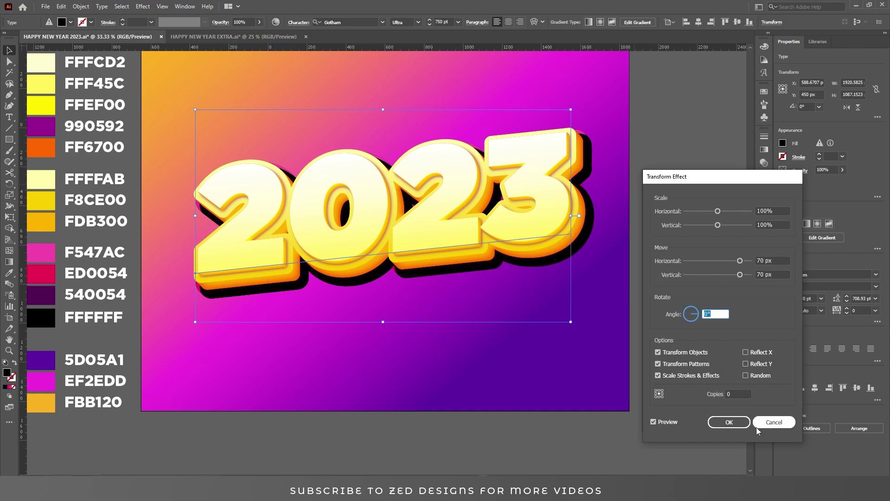
pyautogui.click(729, 422)
# Drag the black fill to the bottom of 2023's appearance stack
pyautogui.click(712, 297)
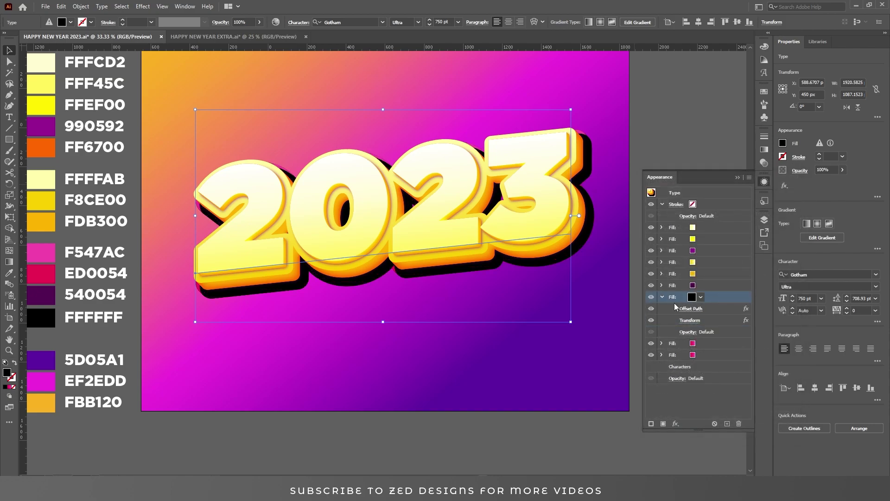
pyautogui.moveTo(716, 296); pyautogui.dragTo(712, 325)
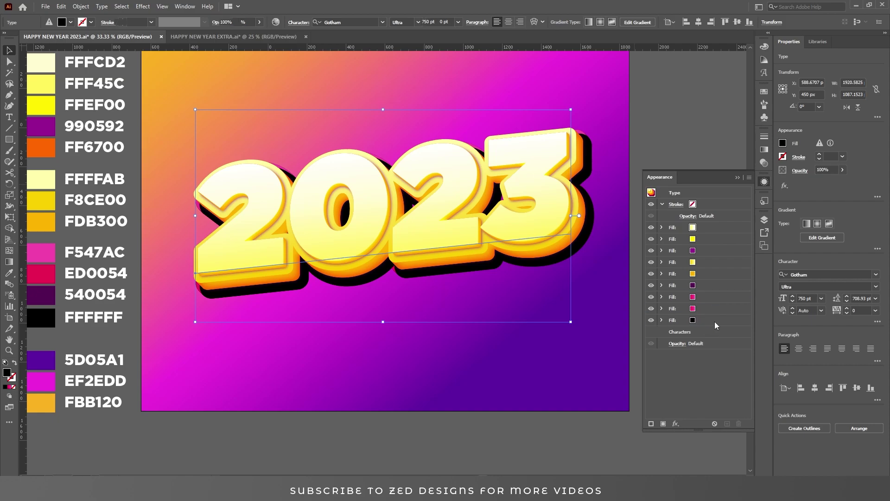
pyautogui.click(713, 321)
pyautogui.click(677, 423)
# Apply a 15 px Gaussian Blur to the black shadow fill
pyautogui.moveTo(696, 341)
pyautogui.click(780, 340)
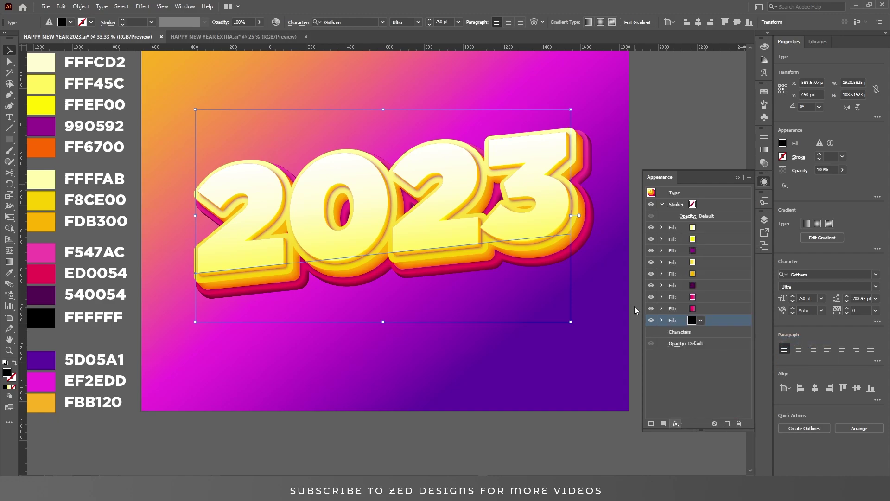
pyautogui.write('15')
pyautogui.press('Tab')
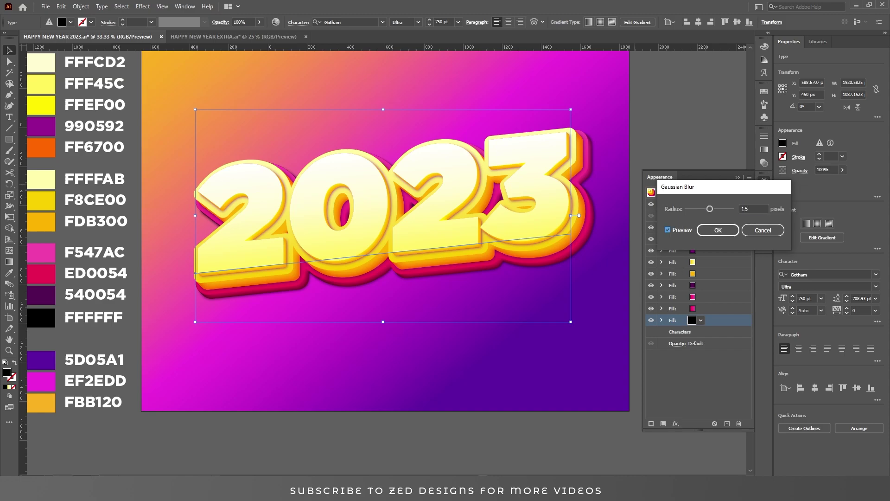
pyautogui.click(720, 230)
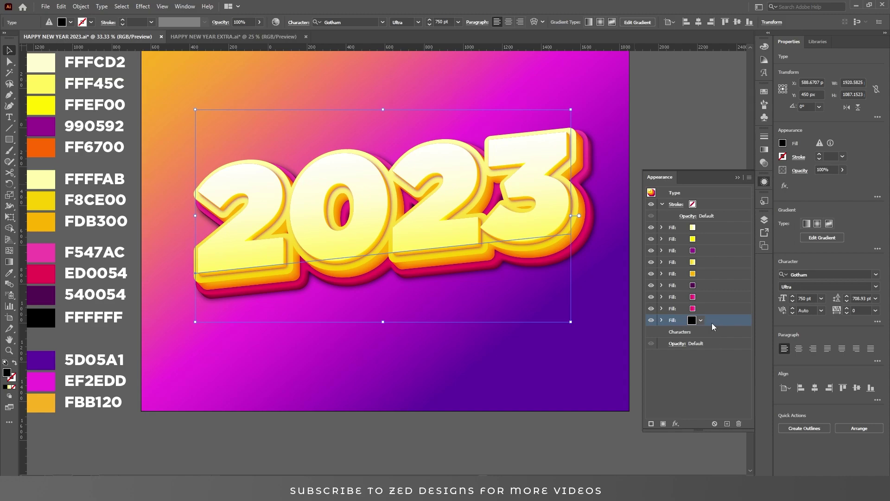
# Duplicate the blurred black fill and change the lower copy's Transform move to 90 px / 90 px
pyautogui.click(727, 424)
pyautogui.click(710, 331)
pyautogui.click(663, 332)
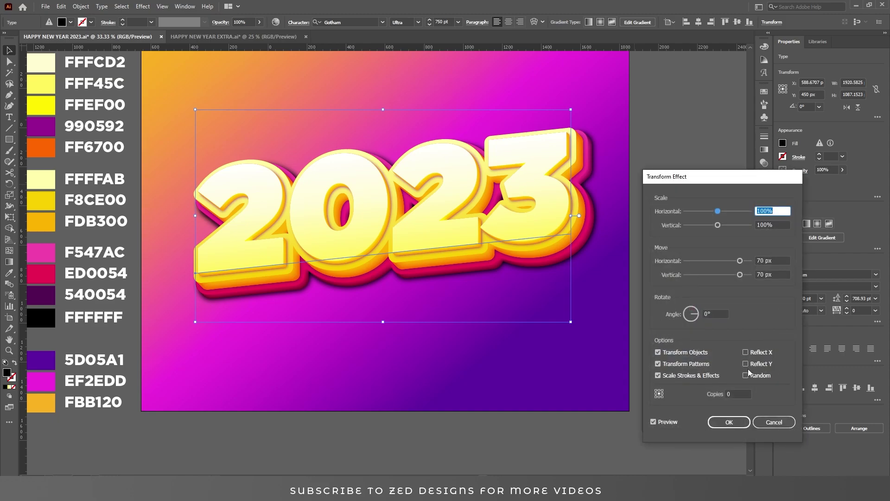
pyautogui.press('Tab')
pyautogui.press('Tab')
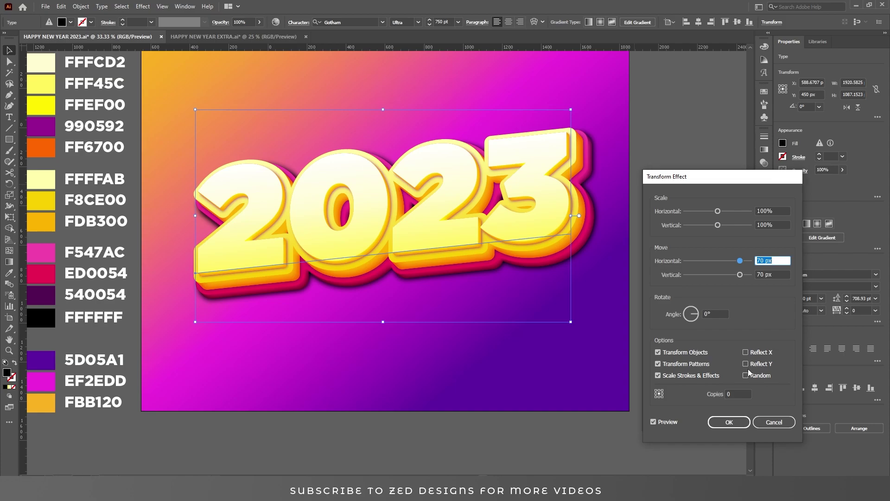
pyautogui.write('90')
pyautogui.press('Tab')
pyautogui.write('90')
pyautogui.press('Tab')
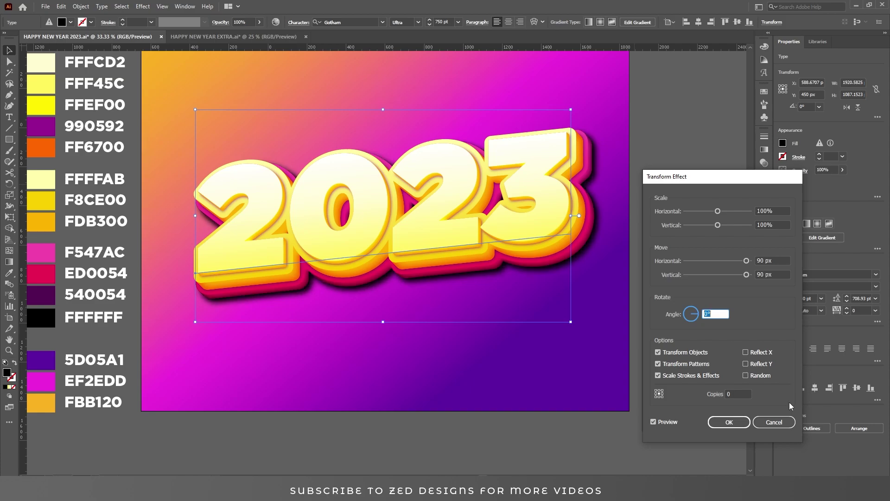
pyautogui.click(737, 423)
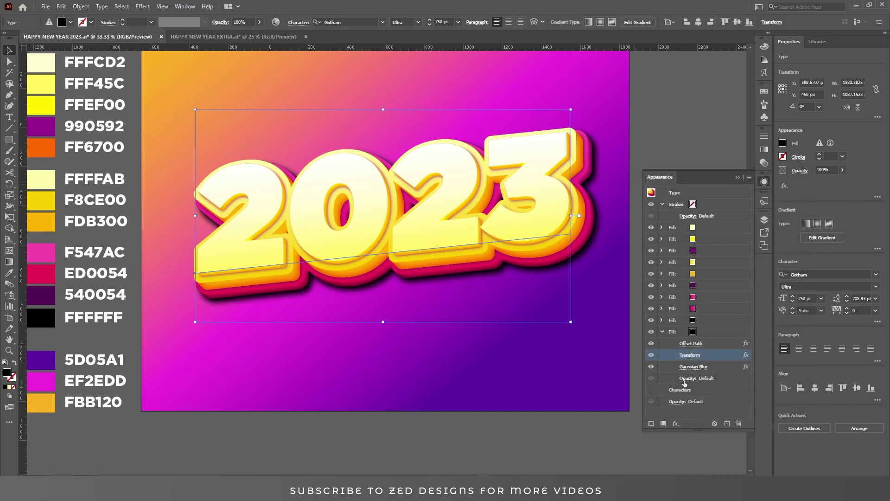
# Give the shadow copy 70% opacity and raise its Gaussian Blur to 30 px
pyautogui.click(687, 378)
pyautogui.write('70')
pyautogui.press('Return')
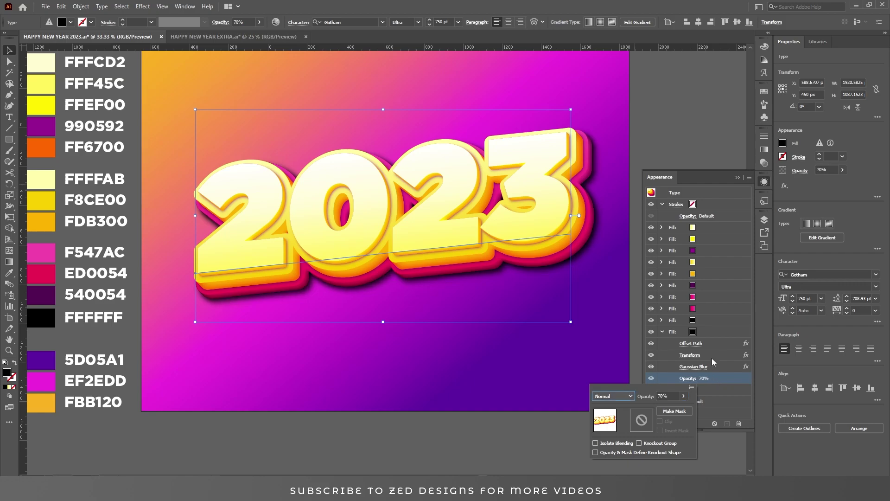
pyautogui.click(721, 334)
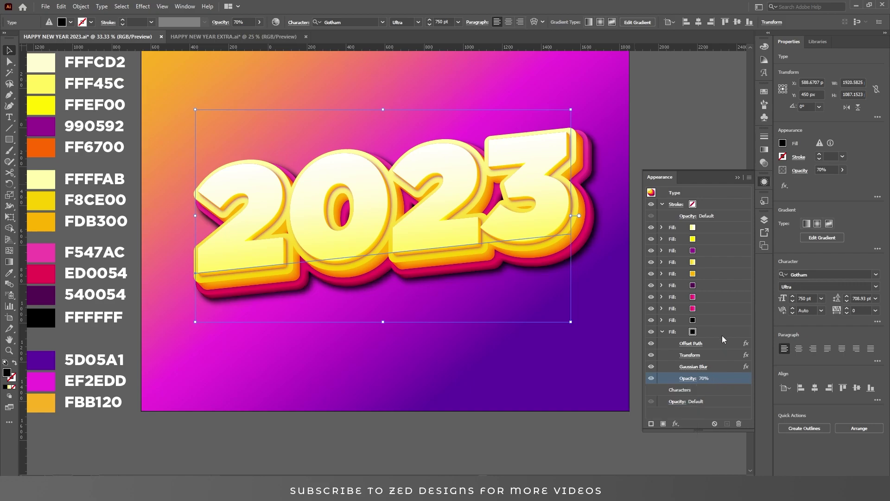
pyautogui.click(690, 367)
pyautogui.write('30')
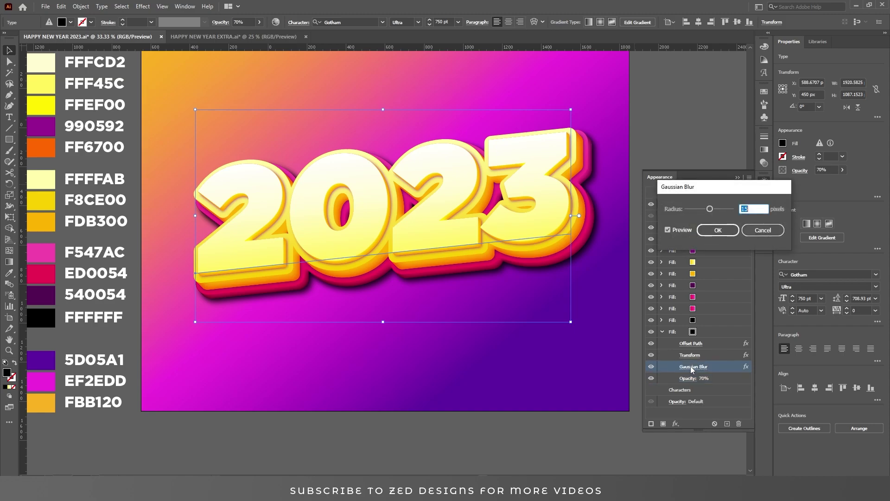
pyautogui.press('Tab')
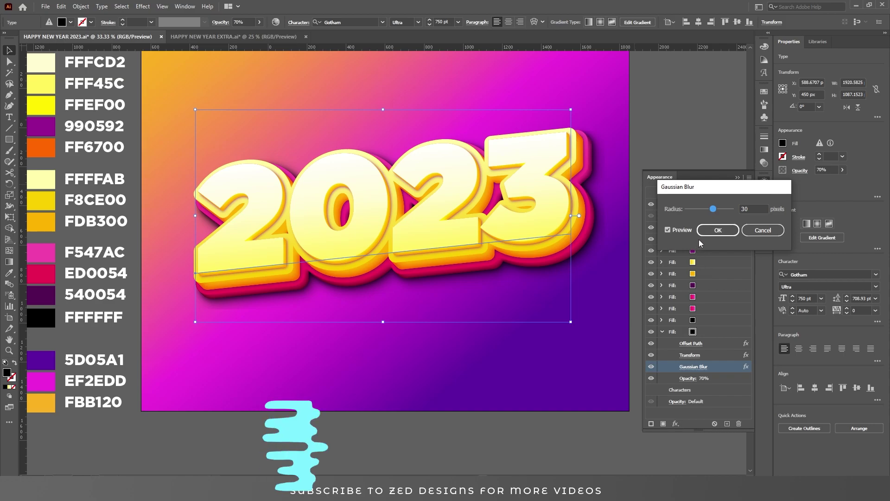
pyautogui.click(716, 230)
# Lower the shadow copy's opacity to 60% and deselect the 2023 lettering
pyautogui.click(689, 380)
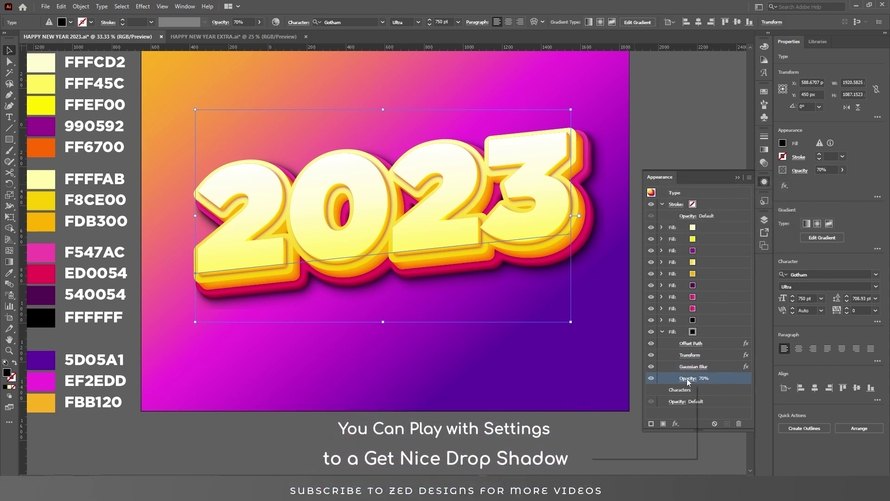
pyautogui.click(688, 378)
pyautogui.write('60')
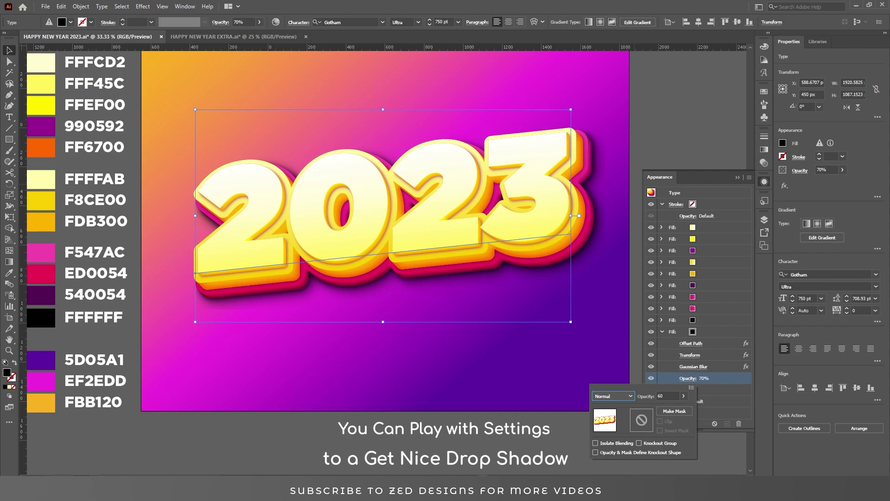
pyautogui.press('Return')
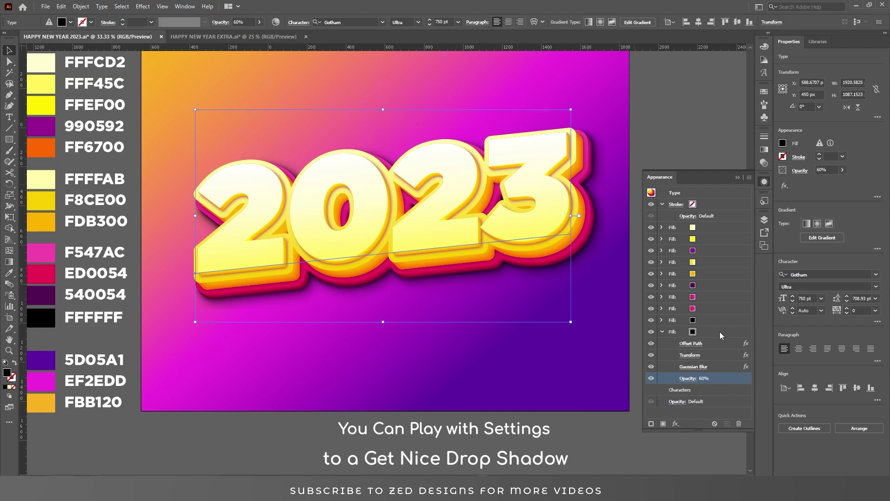
pyautogui.click(713, 332)
pyautogui.click(705, 376)
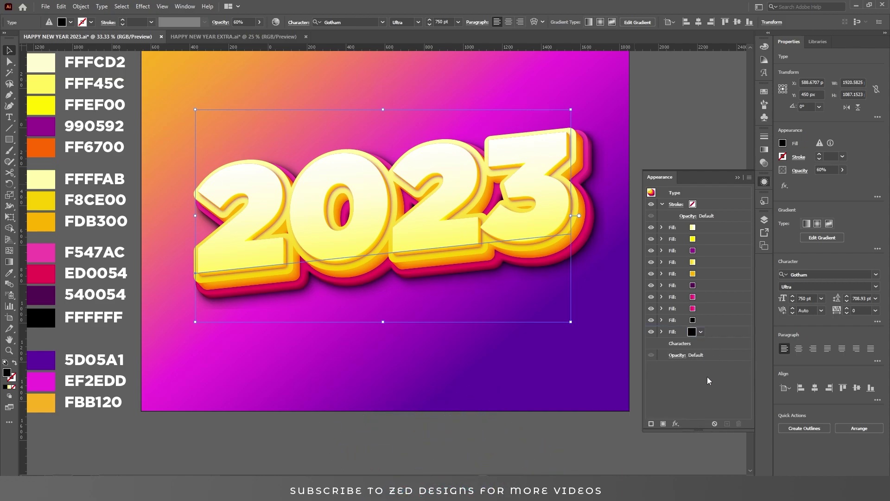
pyautogui.click(546, 430)
pyautogui.moveTo(516, 307); pyautogui.dragTo(494, 329)
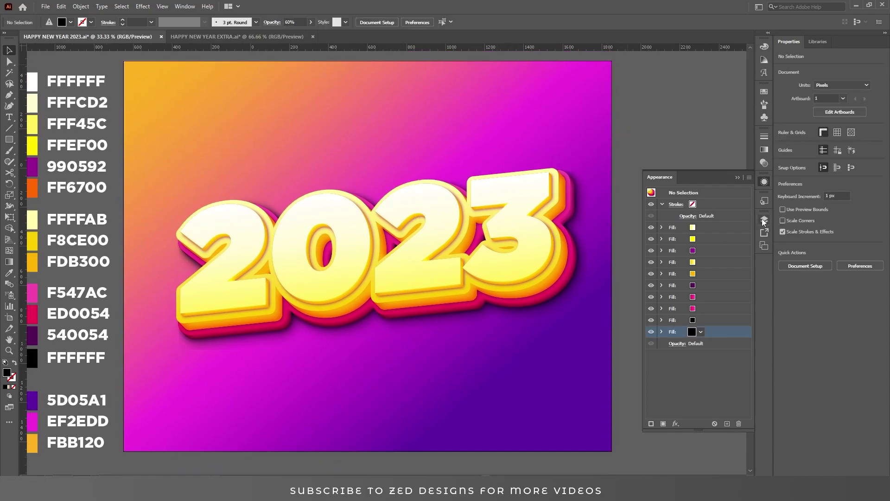
# Type 'Happy' as a new text object above 2023, removing an accidental empty text object first
pyautogui.click(764, 220)
pyautogui.click(764, 182)
pyautogui.press('t')
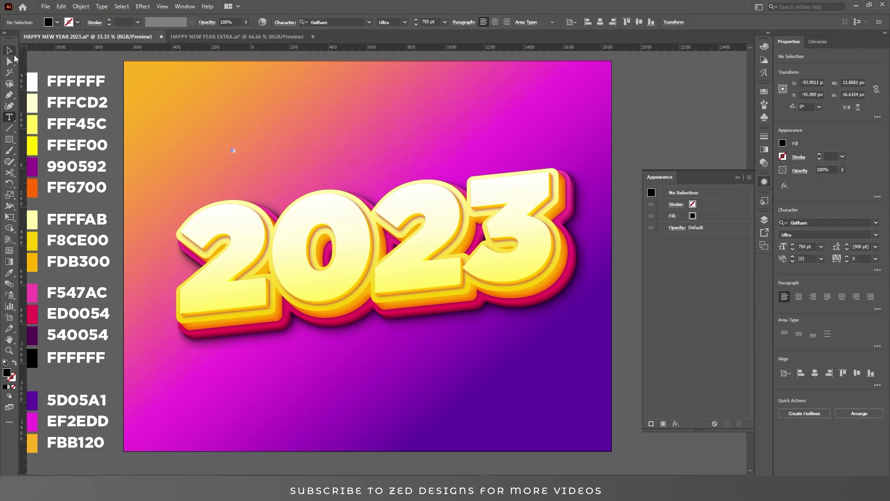
pyautogui.click(9, 50)
pyautogui.press('Delete')
pyautogui.click(705, 343)
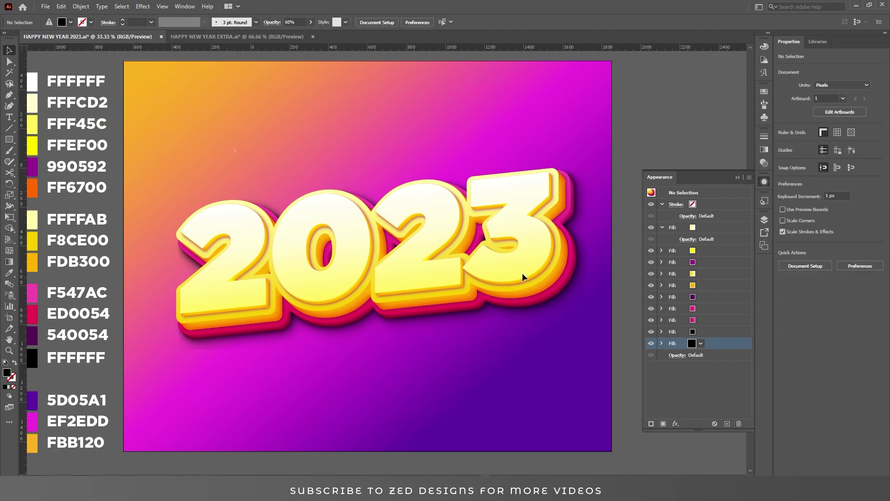
pyautogui.press('t')
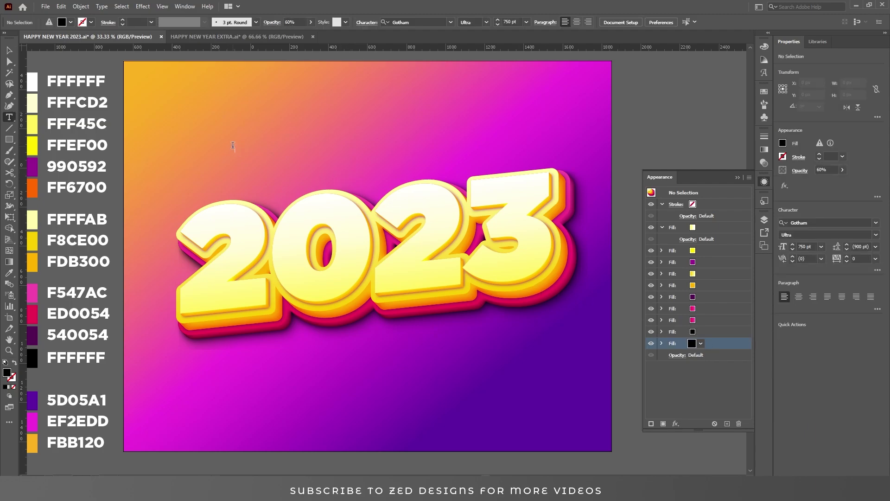
pyautogui.click(233, 145)
pyautogui.write('hA')
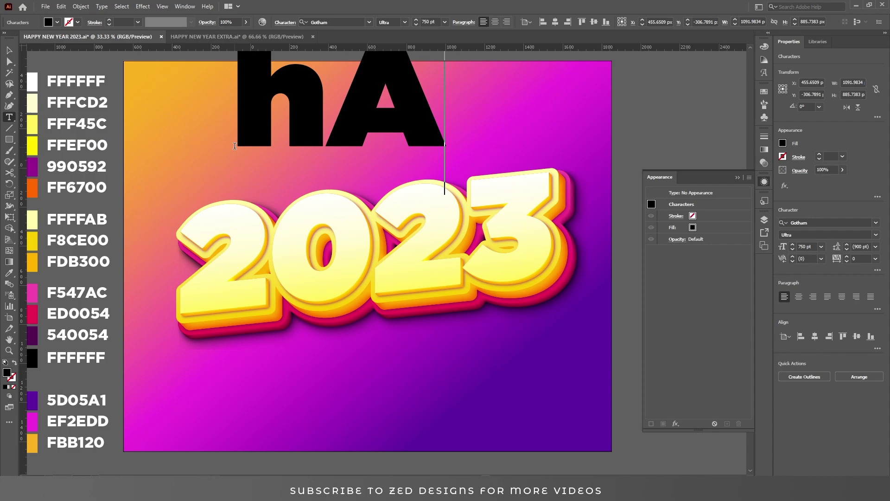
pyautogui.press('BackSpace')
pyautogui.press('BackSpace')
pyautogui.write('Happy')
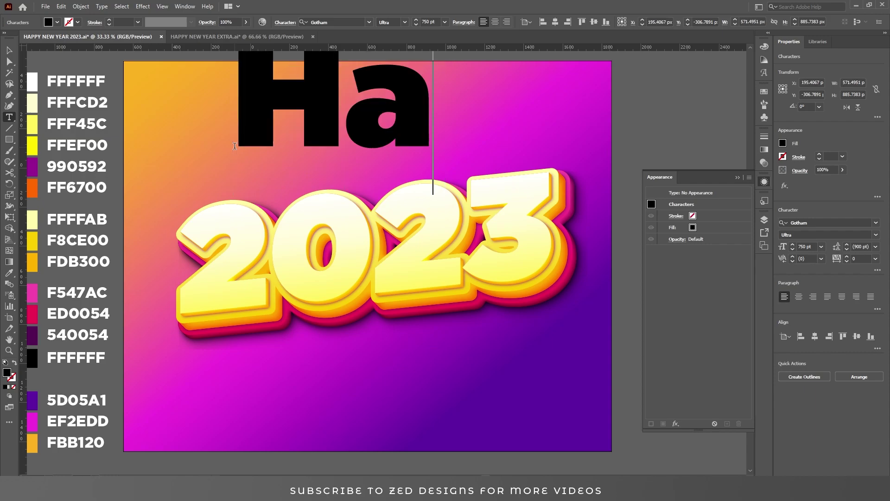
pyautogui.press('Escape')
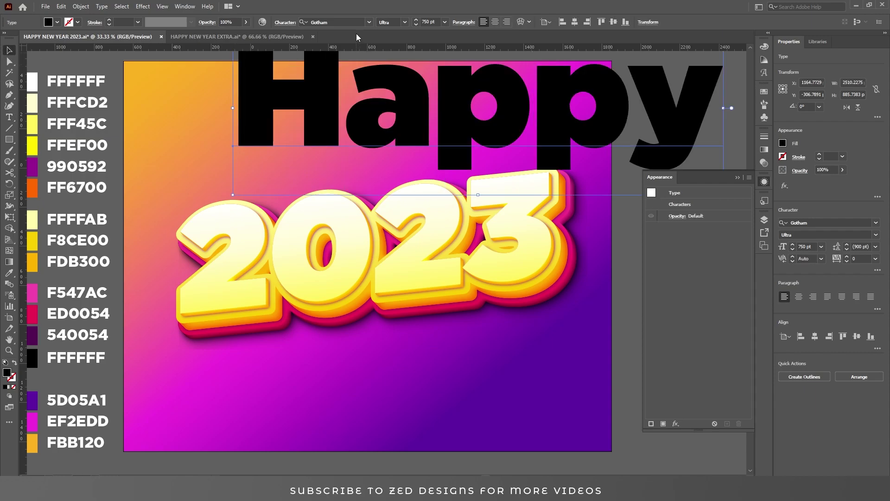
pyautogui.click(342, 21)
# Set Happy in Cheetah Kick, scale it down, and extend it to 'Happy New Year'
pyautogui.write('chee')
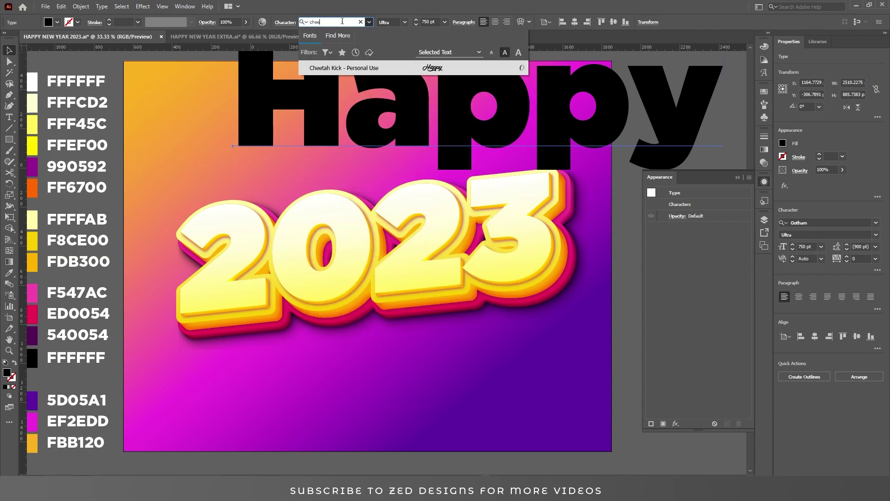
pyautogui.click(425, 67)
pyautogui.moveTo(562, 114); pyautogui.dragTo(340, 108)
pyautogui.doubleClick(305, 109)
pyautogui.write('New Year')
pyautogui.press('Escape')
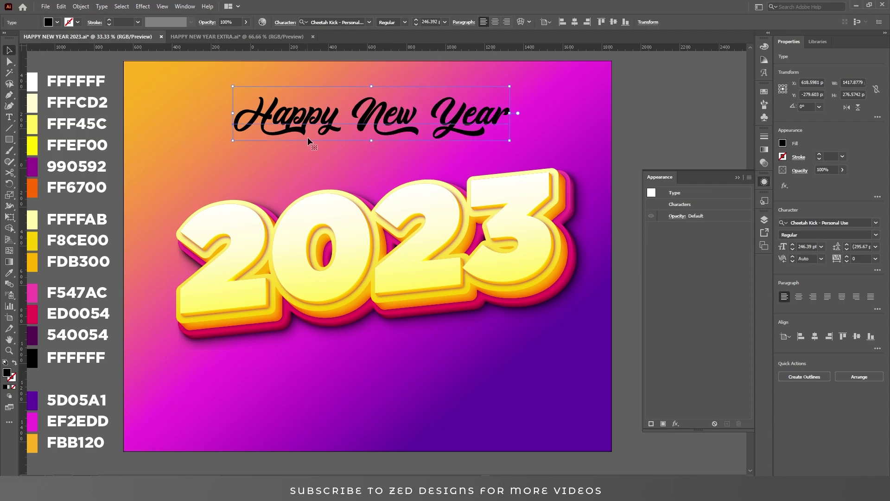
# Slant the text upward with Free Transform, move it just above 2023, and fill it white
pyautogui.click(10, 217)
pyautogui.moveTo(512, 116); pyautogui.dragTo(513, 89)
pyautogui.press('v')
pyautogui.moveTo(464, 103); pyautogui.dragTo(455, 154)
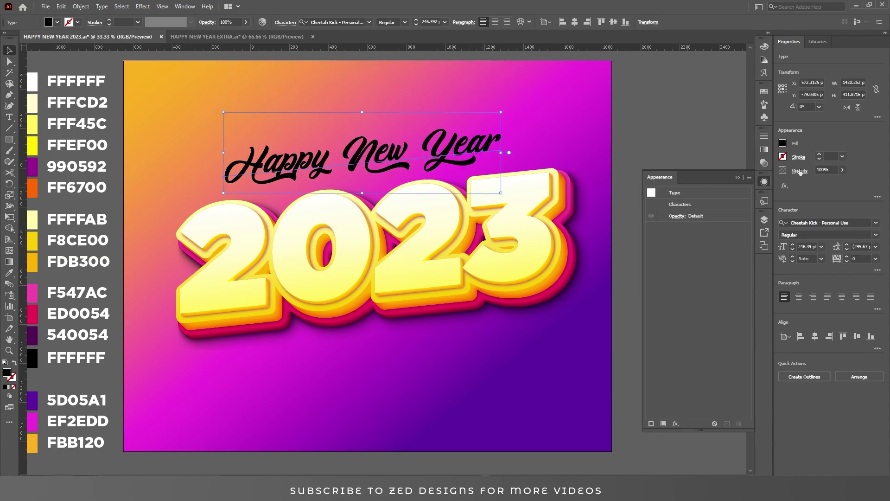
pyautogui.click(783, 143)
pyautogui.click(695, 178)
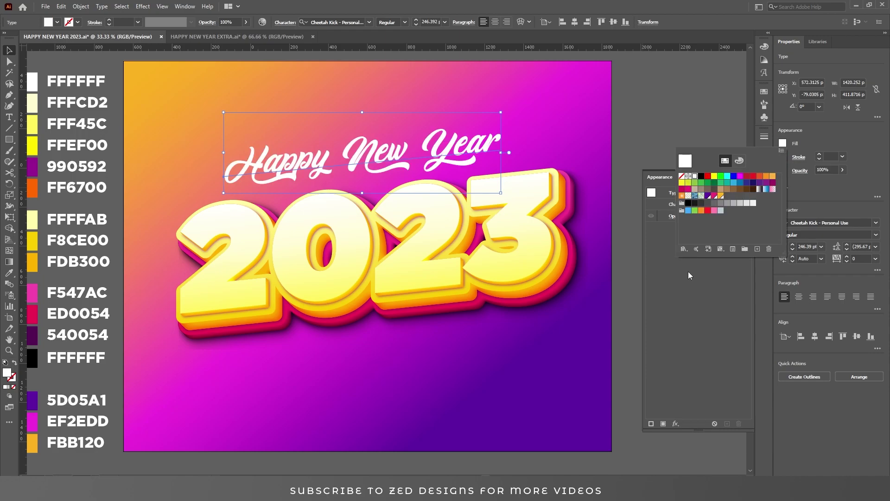
pyautogui.click(643, 141)
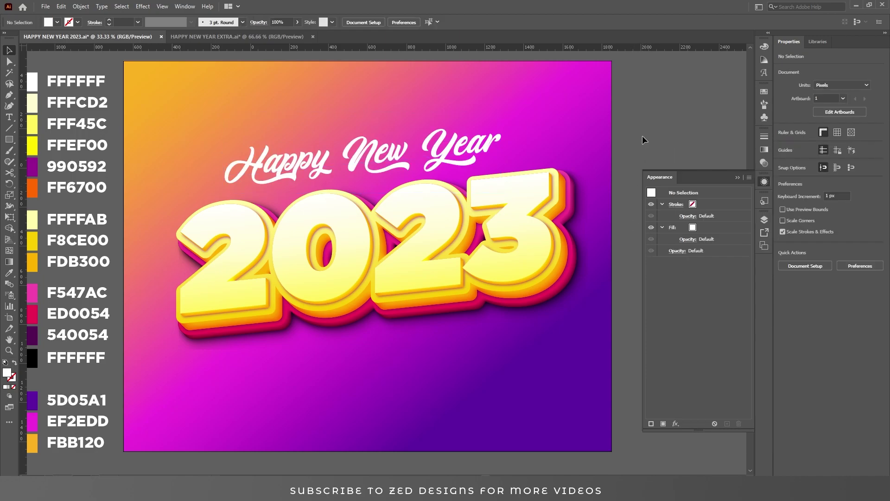
# Collapse the Appearance panel, zoom in slightly, and switch to HAPPY NEW YEAR EXTRA.ai
pyautogui.click(406, 171)
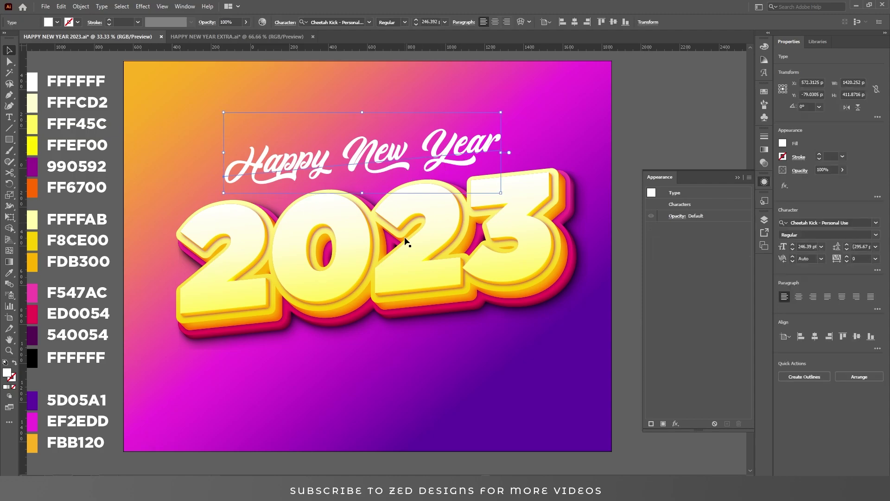
pyautogui.click(628, 278)
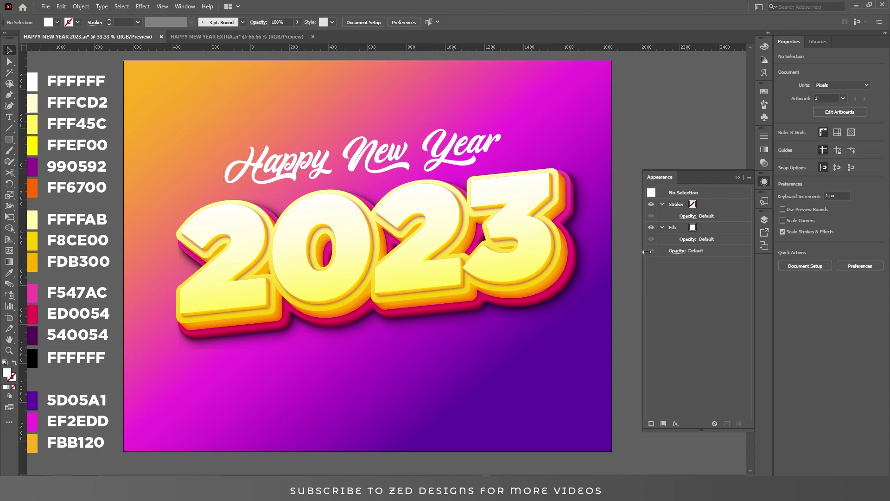
pyautogui.click(737, 176)
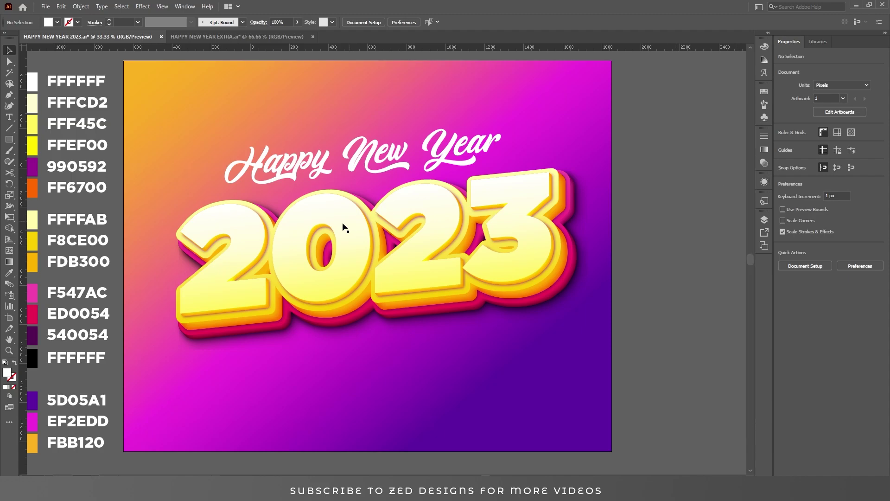
pyautogui.hotkey('ctrl', 'space')
pyautogui.moveTo(353, 235); pyautogui.dragTo(360, 241)
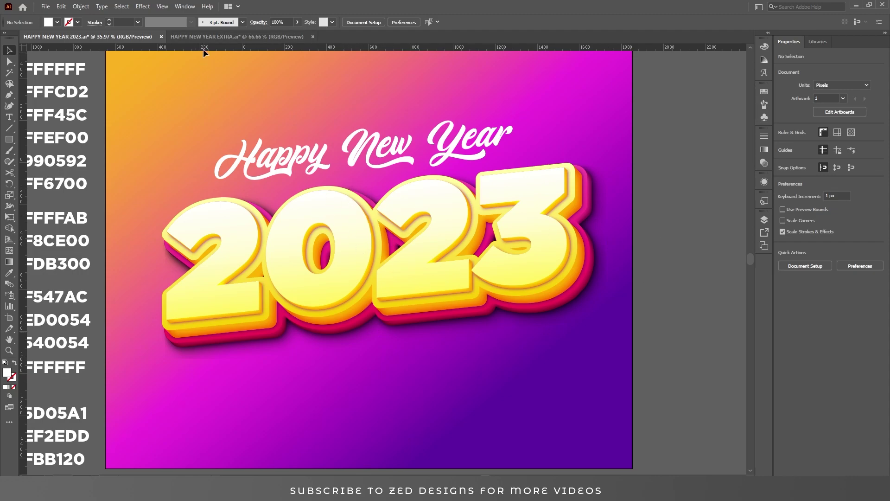
pyautogui.click(209, 38)
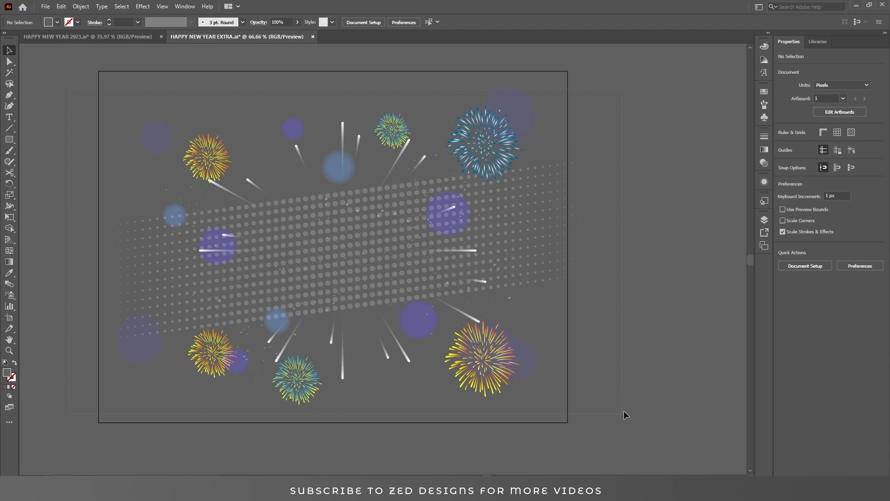
# Copy all the fireworks artwork and paste it into the BG layer of the 2023 poster
pyautogui.hotkey('ctrl', 'a')
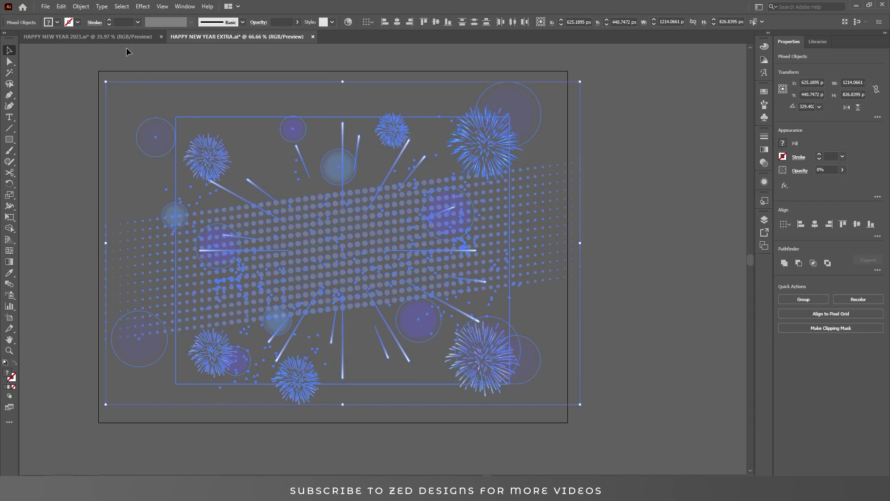
pyautogui.click(111, 37)
pyautogui.click(765, 220)
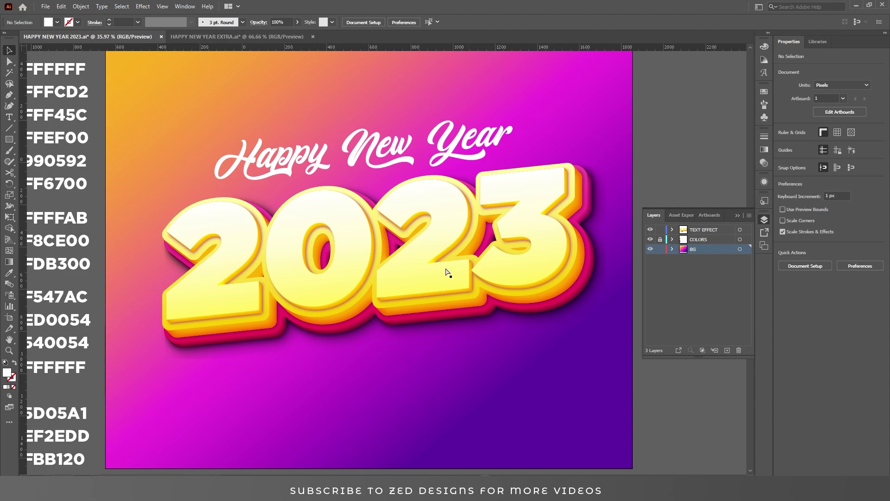
pyautogui.hotkey('ctrl', 'v')
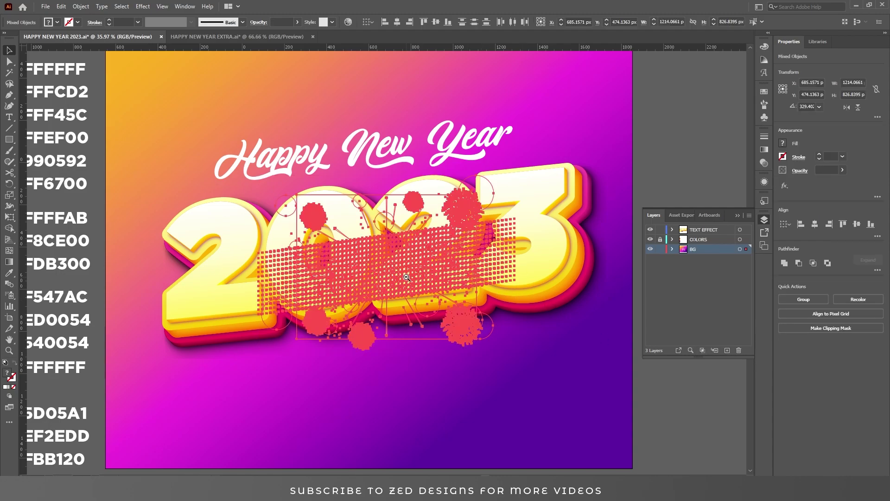
# Scale the fireworks to span the artboard and lock the TEXT EFFECT layer
pyautogui.keyDown('ctrl'); pyautogui.keyDown('alt'); pyautogui.click(406, 277); pyautogui.keyUp('alt'); pyautogui.keyUp('ctrl')
pyautogui.moveTo(441, 237); pyautogui.dragTo(522, 235)
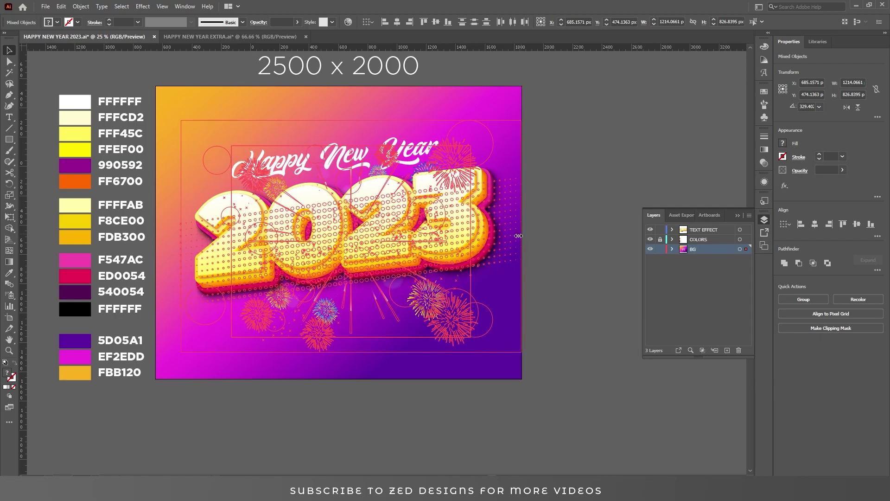
pyautogui.moveTo(168, 236); pyautogui.dragTo(157, 236)
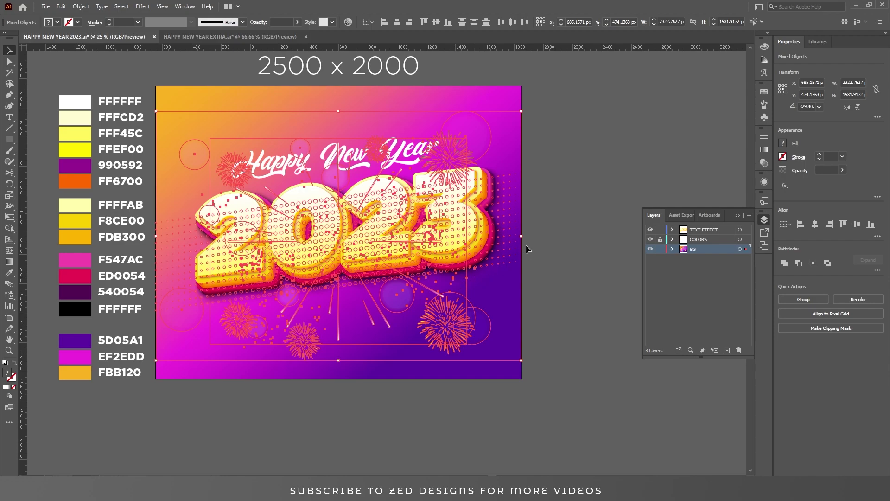
pyautogui.scroll(1, 430, 212)
pyautogui.moveTo(405, 206); pyautogui.dragTo(410, 233)
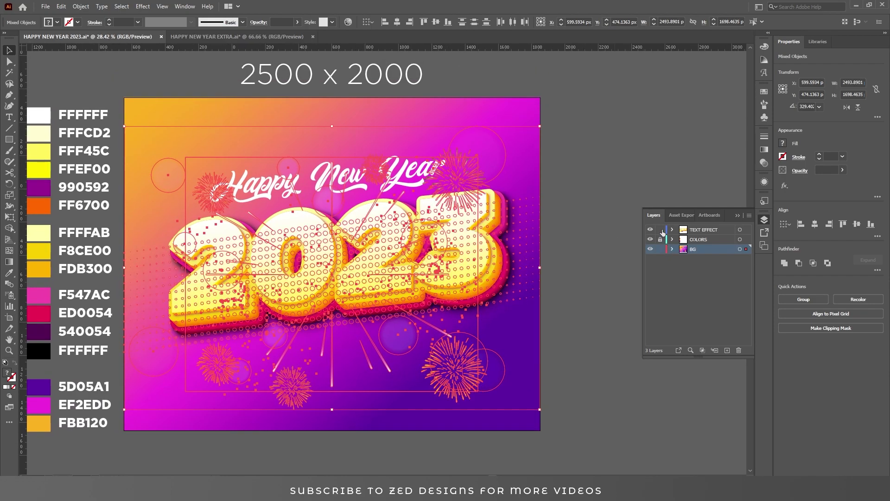
pyautogui.click(660, 230)
pyautogui.click(566, 282)
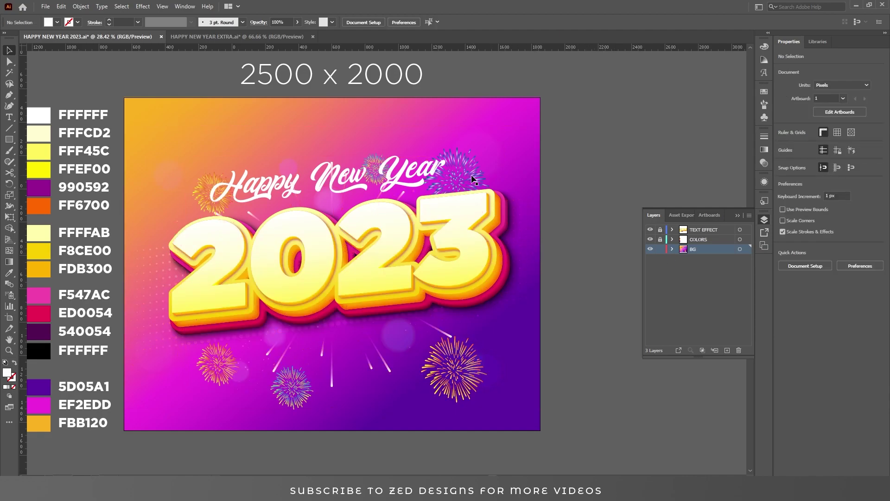
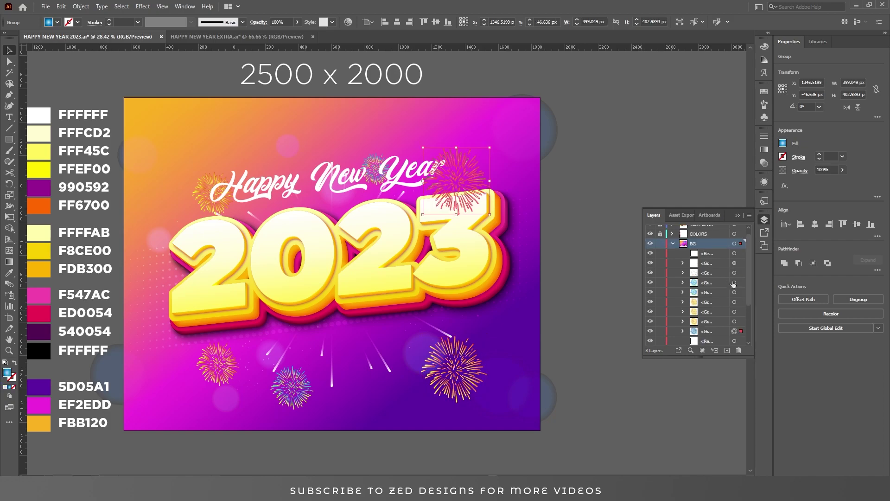
# Enlarge the firework bursts and raise the top-left and top-right bursts upward
pyautogui.moveTo(489, 278); pyautogui.dragTo(534, 278)
pyautogui.moveTo(172, 166); pyautogui.dragTo(170, 152)
pyautogui.click(559, 145)
pyautogui.moveTo(471, 132); pyautogui.dragTo(479, 110)
pyautogui.click(567, 139)
pyautogui.moveTo(180, 158); pyautogui.dragTo(163, 140)
pyautogui.click(576, 176)
# Shift the bottom bursts outward and push the top-left burst into the corner
pyautogui.moveTo(487, 388); pyautogui.dragTo(487, 395)
pyautogui.hotkey('ctrl', 'z')
pyautogui.click(579, 369)
pyautogui.moveTo(277, 405); pyautogui.dragTo(305, 400)
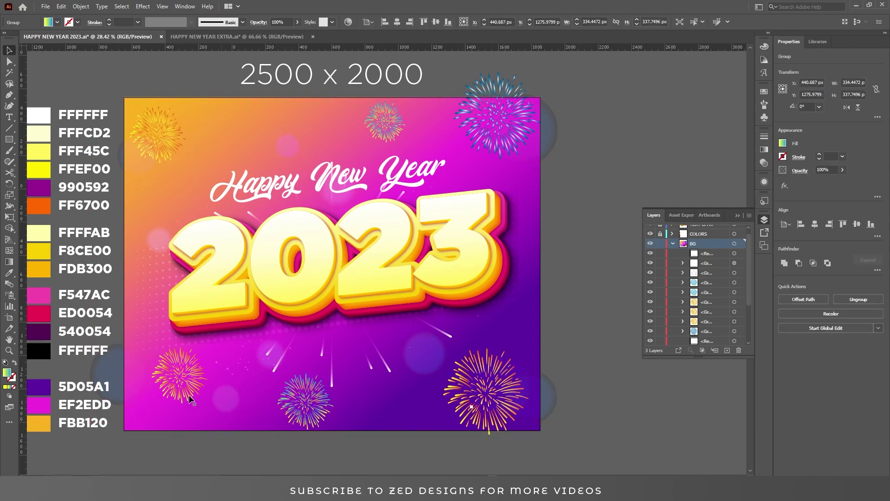
pyautogui.moveTo(180, 376); pyautogui.dragTo(174, 390)
pyautogui.moveTo(163, 139); pyautogui.dragTo(151, 126)
# Redraw the background gradient diagonally from top-left orange to bottom-right purple and fine-tune its angle
pyautogui.press('g')
pyautogui.click(293, 219)
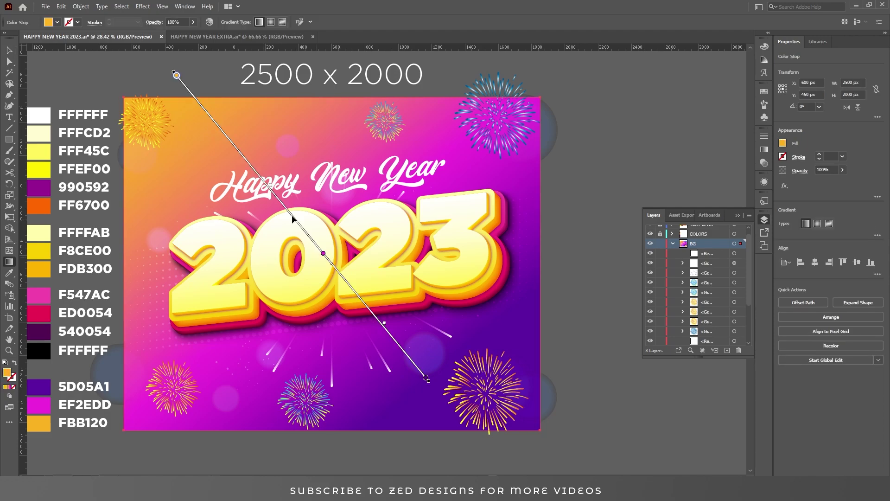
pyautogui.moveTo(502, 398)
pyautogui.mouseDown()
pyautogui.moveTo(179, 134)
pyautogui.moveTo(479, 378)
pyautogui.mouseUp()
pyautogui.moveTo(177, 110); pyautogui.dragTo(445, 372)
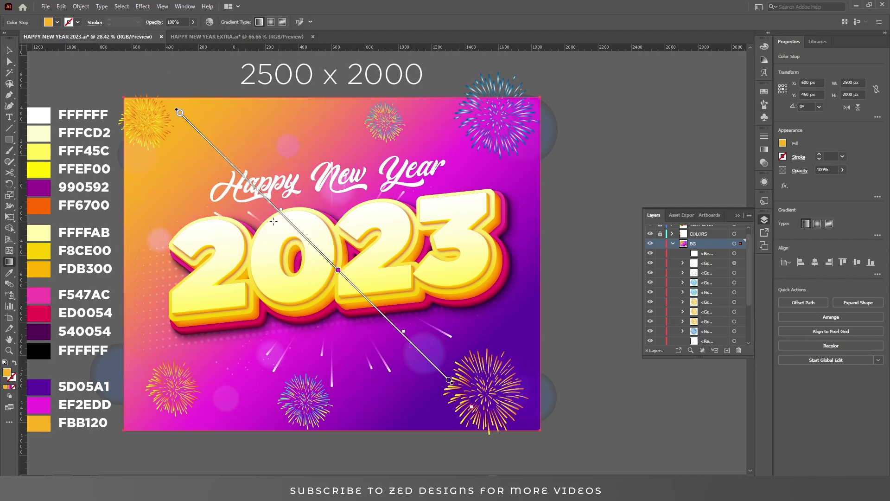
pyautogui.moveTo(149, 82); pyautogui.dragTo(419, 349)
pyautogui.moveTo(242, 171); pyautogui.dragTo(232, 160)
pyautogui.moveTo(360, 293); pyautogui.dragTo(346, 280)
pyautogui.moveTo(399, 332); pyautogui.dragTo(392, 333)
pyautogui.press('v')
pyautogui.click(575, 226)
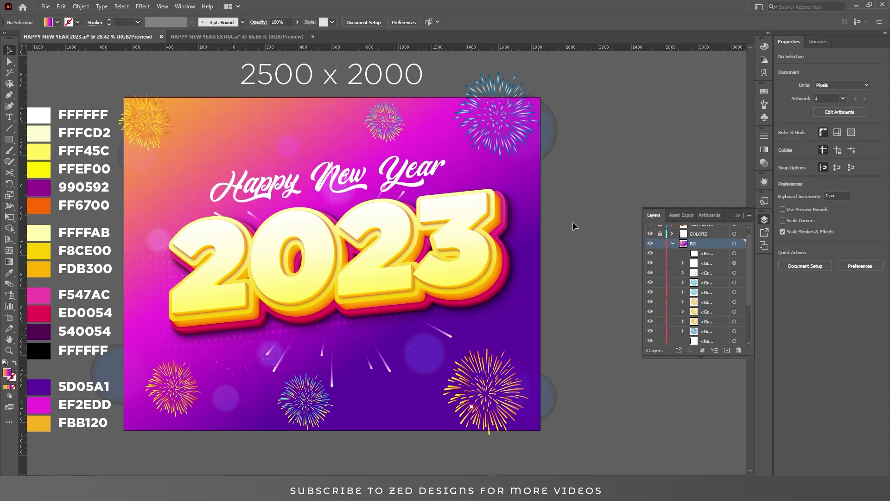
pyautogui.click(388, 367)
# Stretch the light rays wider, shrink them slightly, and enlarge the halftone dots
pyautogui.moveTo(458, 275); pyautogui.dragTo(525, 275)
pyautogui.click(581, 316)
pyautogui.moveTo(334, 443)
pyautogui.mouseDown()
pyautogui.moveTo(342, 466)
pyautogui.moveTo(343, 453)
pyautogui.mouseUp()
pyautogui.click(570, 255)
pyautogui.moveTo(534, 285); pyautogui.dragTo(560, 298)
pyautogui.click(538, 238)
pyautogui.click(613, 361)
pyautogui.moveTo(613, 362); pyautogui.dragTo(609, 336)
# Draw a pointed lightning bolt shape right of the artboard and nudge its right anchor up
pyautogui.press('p')
pyautogui.click(625, 125)
pyautogui.click(595, 161)
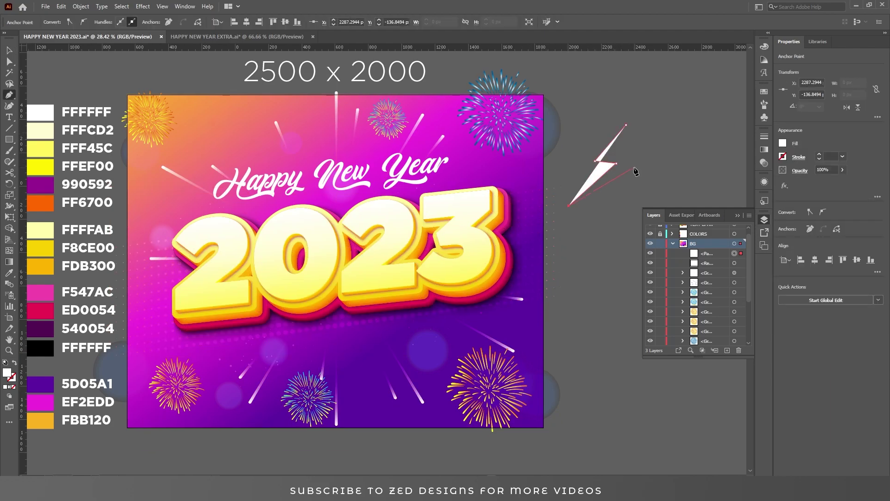
pyautogui.click(636, 162)
pyautogui.press('a')
pyautogui.moveTo(637, 163); pyautogui.dragTo(641, 157)
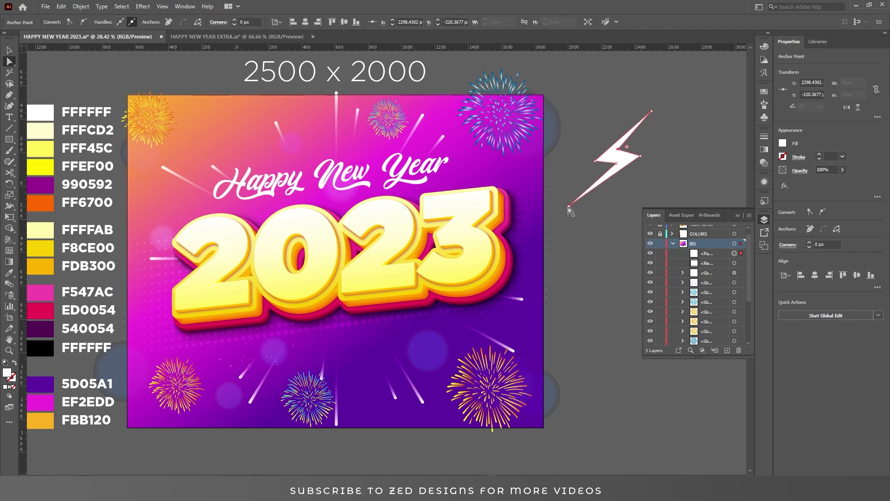
# Fill the lightning bolt with the background's pink-orange gradient using the Eyedropper
pyautogui.press('v')
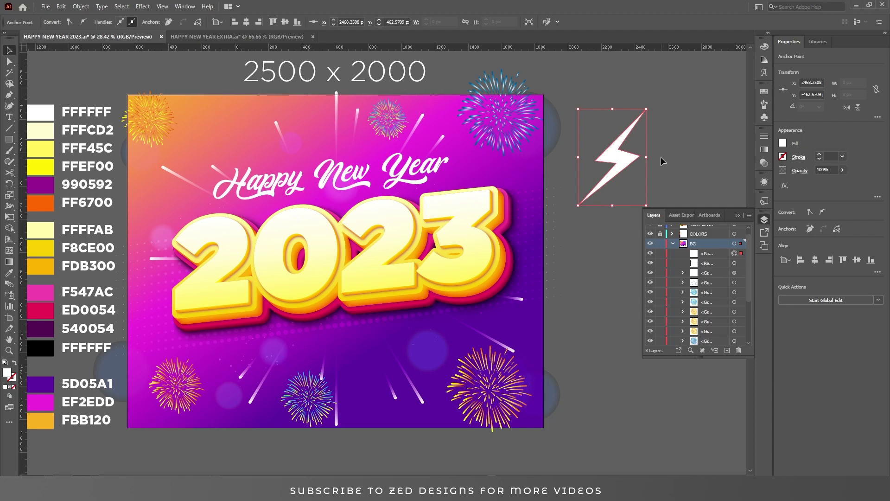
pyautogui.press('e')
pyautogui.press('v')
pyautogui.click(626, 161)
pyautogui.press('i')
pyautogui.click(244, 119)
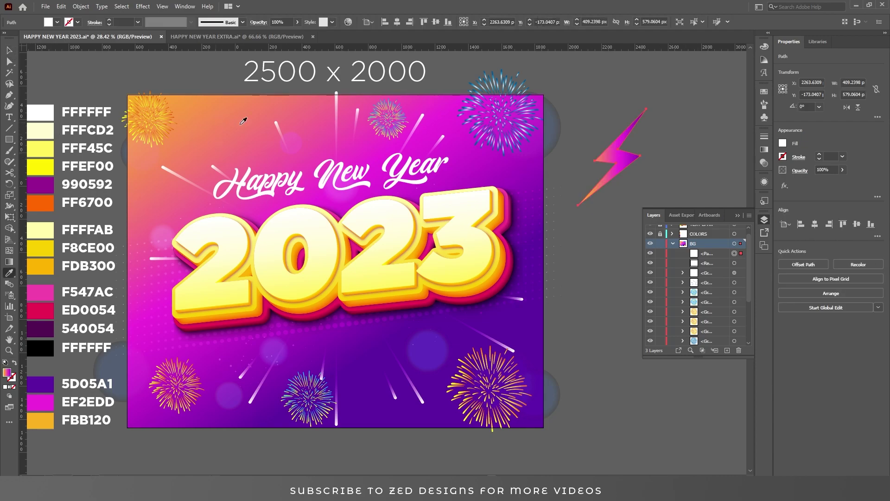
# Redraw the gradient along the bolt and move it onto the artboard beside 'Year'
pyautogui.press('g')
pyautogui.moveTo(643, 129); pyautogui.dragTo(587, 193)
pyautogui.press('v')
pyautogui.moveTo(619, 166); pyautogui.dragTo(460, 174)
# Give the bolt a Drop Shadow with 8 px X/Y offsets and 20 px blur, then duplicate it
pyautogui.click(765, 181)
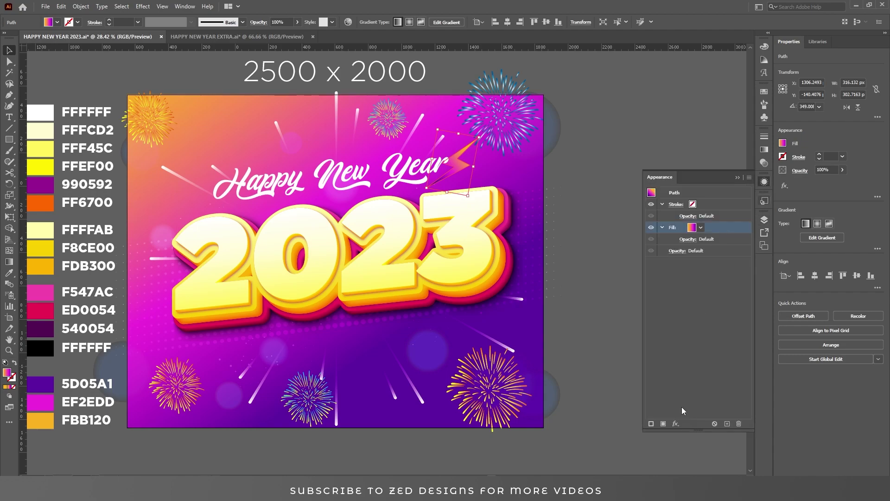
pyautogui.click(675, 423)
pyautogui.moveTo(723, 276)
pyautogui.click(790, 276)
pyautogui.press('Tab')
pyautogui.write('30')
pyautogui.press('Tab')
pyautogui.write('8')
pyautogui.press('Tab')
pyautogui.write('8')
pyautogui.press('Tab')
pyautogui.write('30')
pyautogui.hotkey('shift', 'Tab')
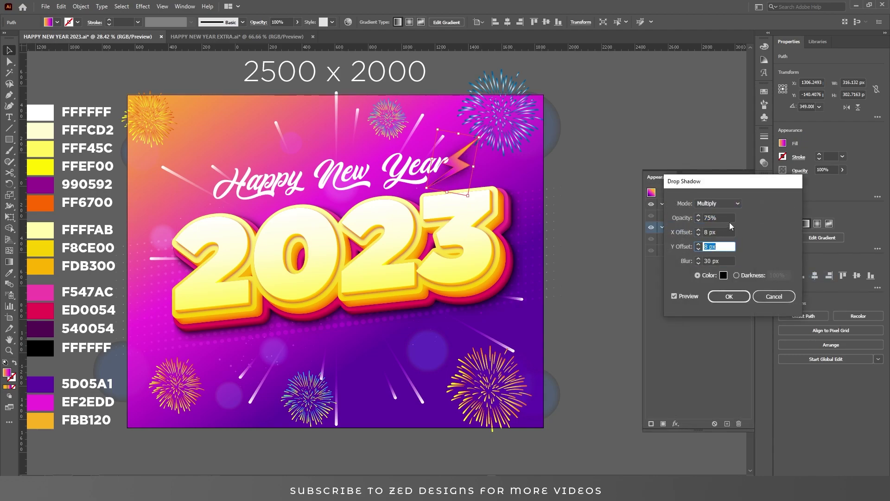
pyautogui.press('Tab')
pyautogui.press('Tab')
pyautogui.press('Tab')
pyautogui.write('20')
pyautogui.press('Tab')
pyautogui.hotkey('shift', 'Tab')
pyautogui.hotkey('shift', 'Tab')
pyautogui.hotkey('shift', 'Tab')
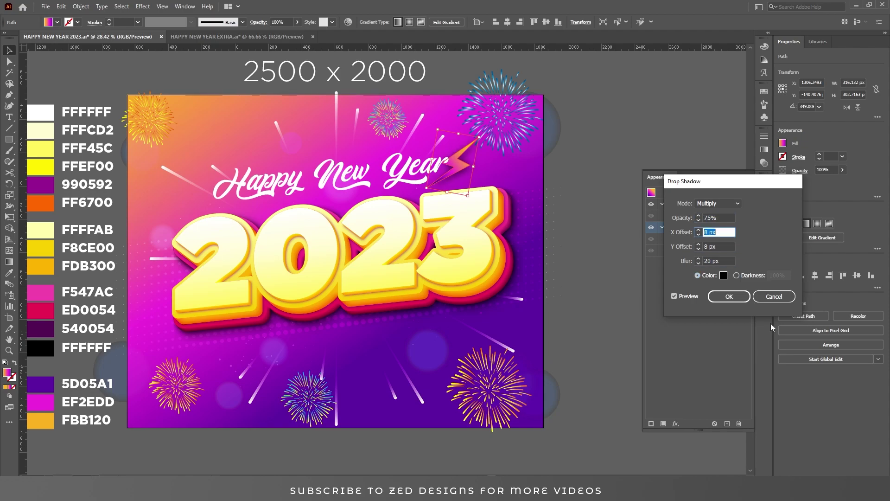
pyautogui.press('Tab')
pyautogui.press('Tab')
pyautogui.click(733, 298)
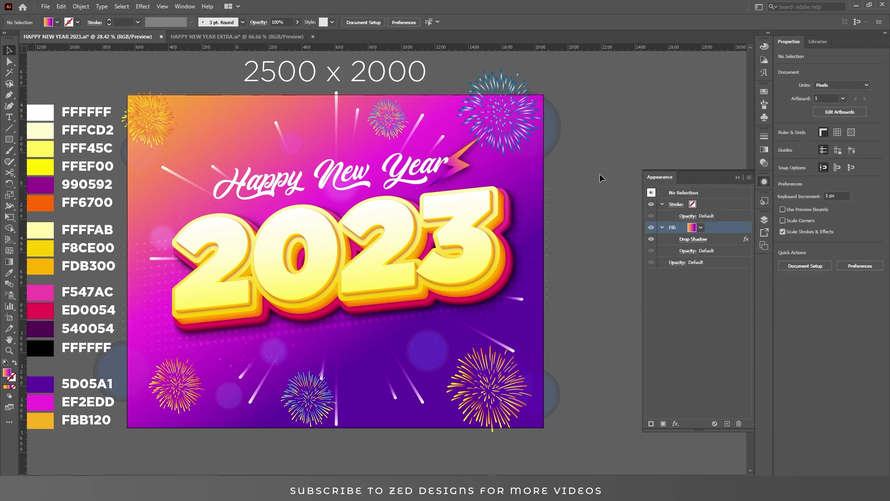
pyautogui.moveTo(463, 168)
pyautogui.keyDown('alt'); pyautogui.mouseDown()
pyautogui.moveTo(297, 358)
pyautogui.moveTo(460, 174)
pyautogui.mouseUp(); pyautogui.keyUp('alt')
# Adjust the gradient on the bolt copy placed below 2023
pyautogui.press('g')
pyautogui.press('v')
pyautogui.click(588, 320)
pyautogui.click(589, 264)
pyautogui.click(597, 203)
# Delete the old background rectangle from the BG layer in the Layers panel
pyautogui.press('F7')
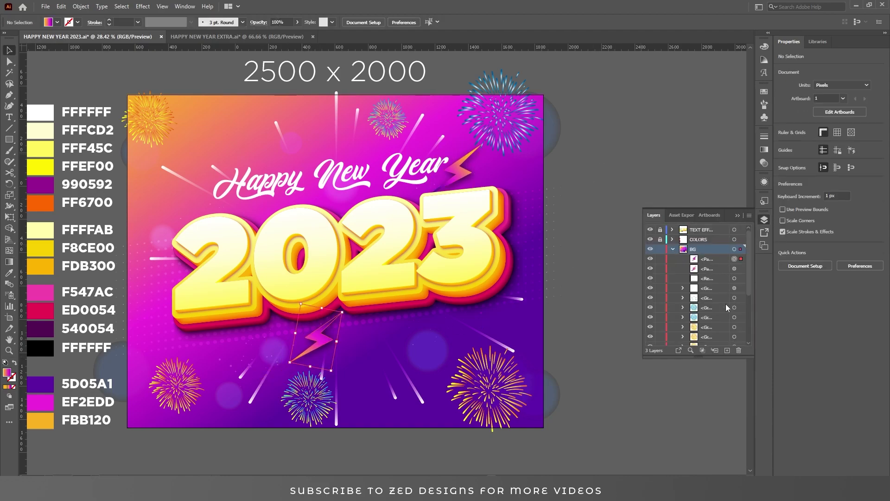
pyautogui.click(733, 278)
pyautogui.moveTo(482, 273); pyautogui.dragTo(538, 273)
pyautogui.press('Delete')
pyautogui.moveTo(748, 284)
pyautogui.mouseDown()
pyautogui.moveTo(748, 333)
pyautogui.moveTo(747, 282)
pyautogui.mouseUp()
pyautogui.scroll(-4, 705, 278)
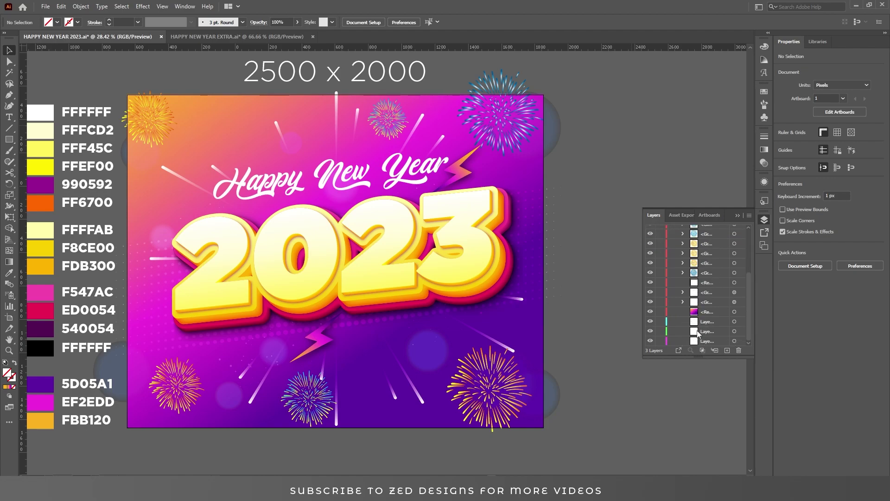
pyautogui.scroll(8, 733, 327)
pyautogui.click(707, 259)
# Draw a 2500 x 2000 artboard-sized rectangle and clip the BG artwork to it
pyautogui.press('m')
pyautogui.moveTo(127, 95); pyautogui.dragTo(544, 427)
pyautogui.press('v')
pyautogui.click(735, 269)
pyautogui.scroll(-8, 737, 296)
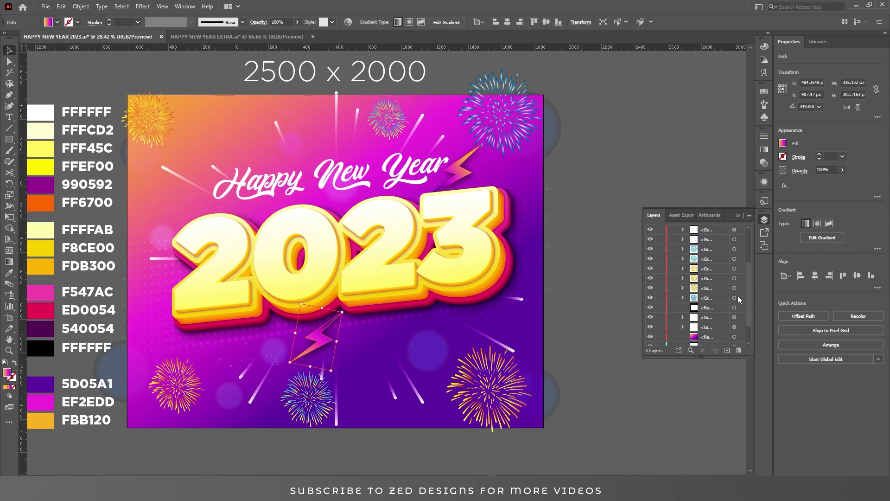
pyautogui.keyDown('shift'); pyautogui.click(734, 341); pyautogui.keyUp('shift')
pyautogui.scroll(8, 730, 273)
pyautogui.rightClick(538, 161)
pyautogui.click(567, 260)
# Undo the clipping mask and fill the new rectangle black
pyautogui.click(546, 133)
pyautogui.hotkey('ctrl', 'z')
pyautogui.hotkey('ctrl', 'z')
pyautogui.hotkey('ctrl', 'z')
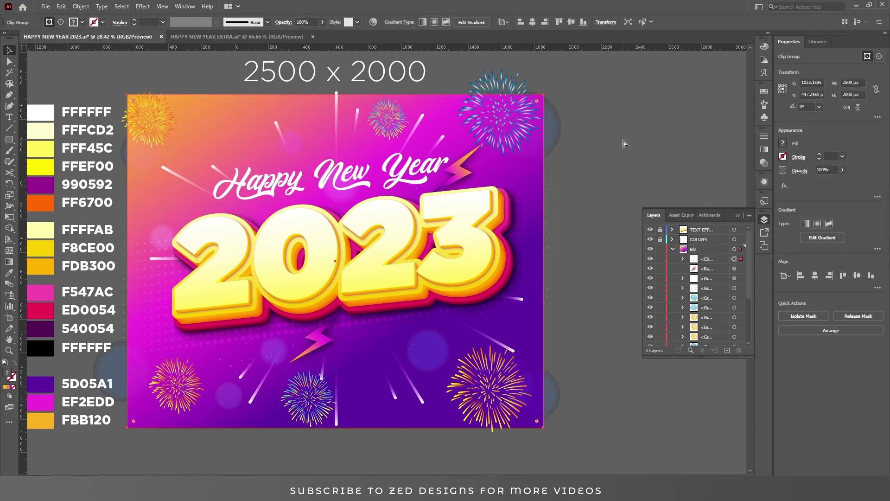
pyautogui.doubleClick(7, 372)
pyautogui.moveTo(690, 158); pyautogui.dragTo(709, 184)
pyautogui.click(806, 60)
# Select all BG layer objects, make a clipping mask, and collapse the Layers panel
pyautogui.click(734, 269)
pyautogui.scroll(-5, 735, 306)
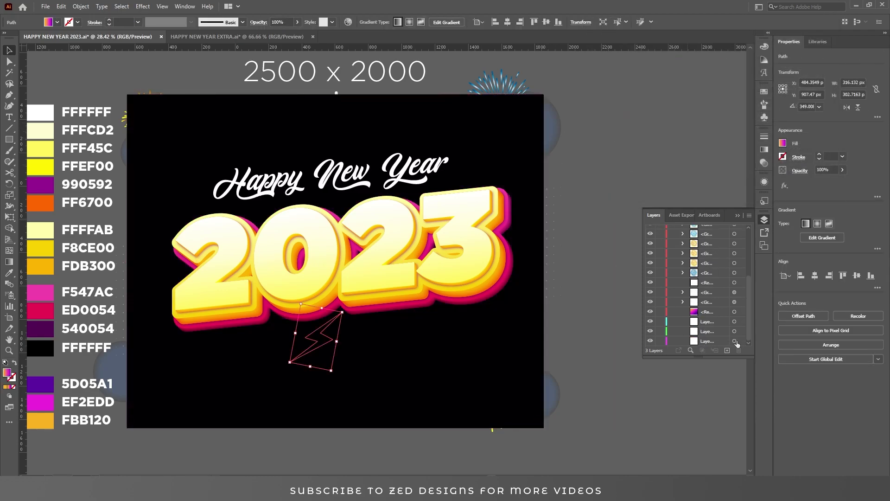
pyautogui.hotkey('ctrl', 'a')
pyautogui.rightClick(526, 173)
pyautogui.click(571, 254)
pyautogui.click(591, 172)
pyautogui.click(737, 215)
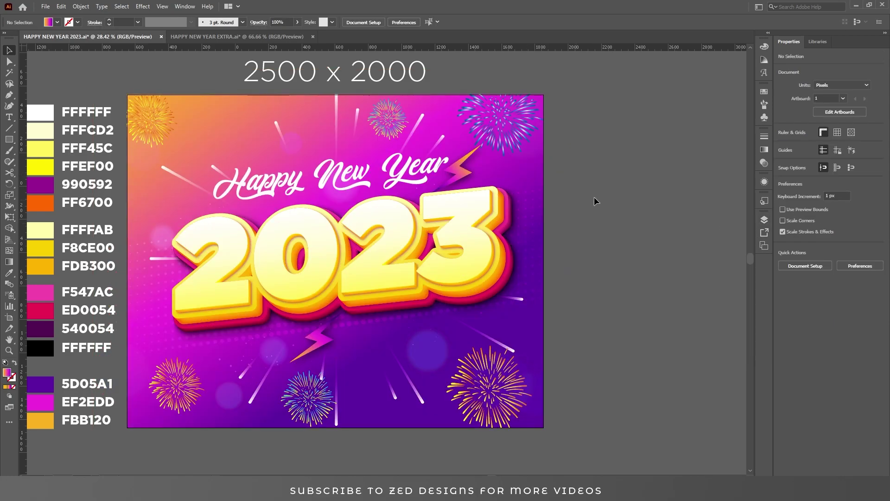
pyautogui.scroll(2, 318, 243)
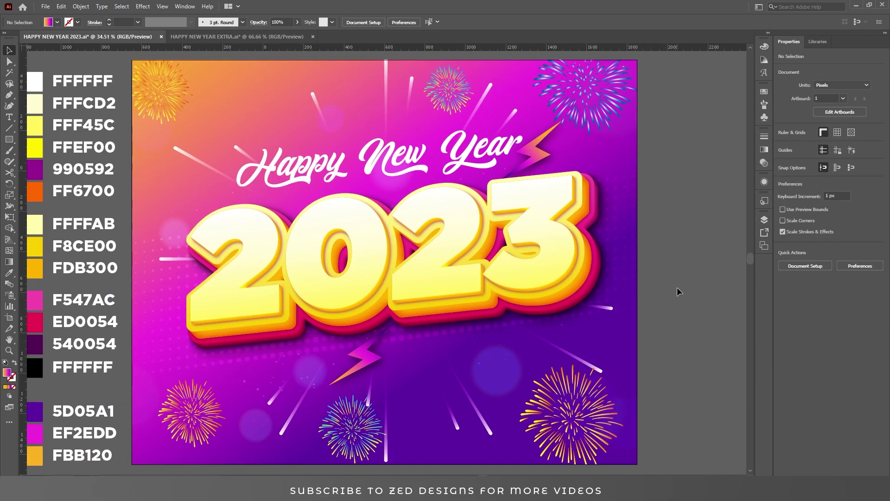